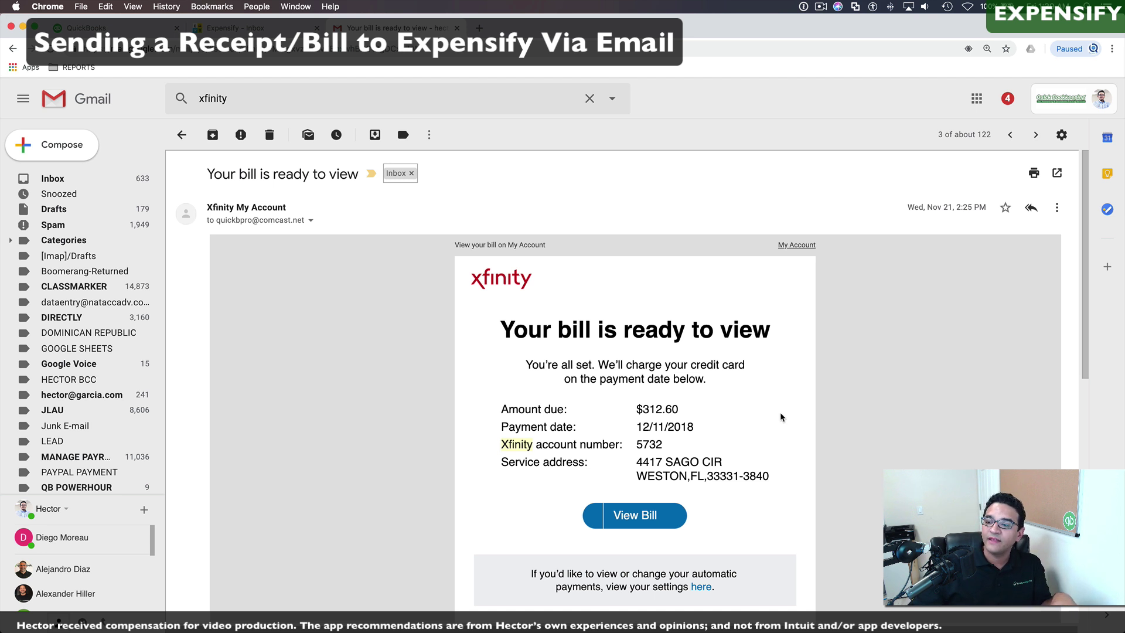
Step: Forward the Xfinity bill email from Gmail to the Expensify receipts address
left_click(1057, 207)
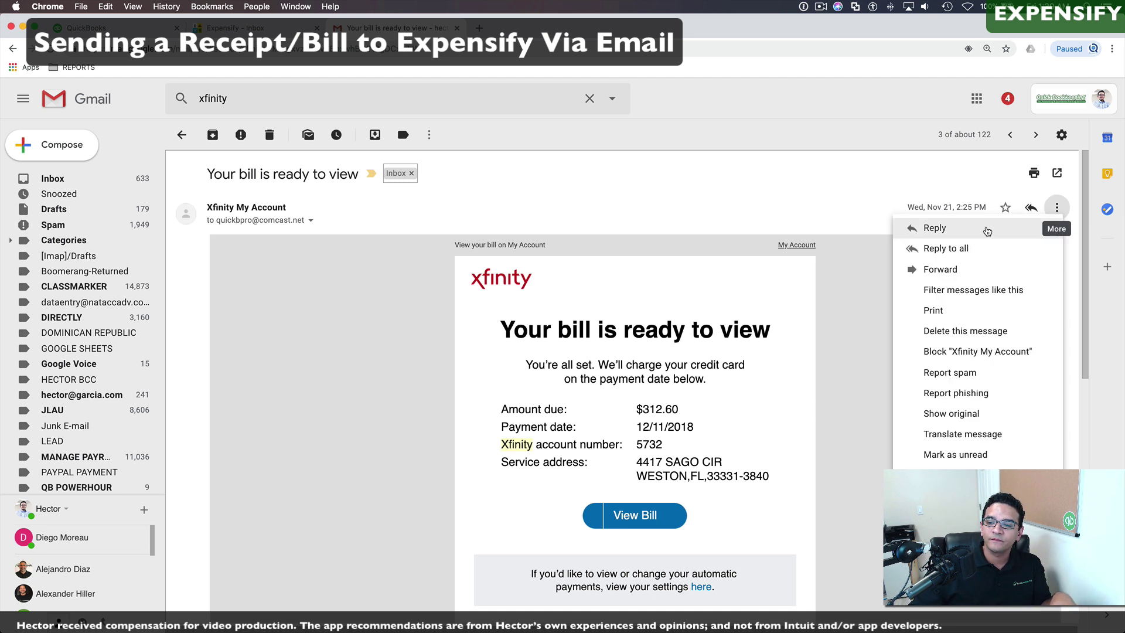
left_click(940, 270)
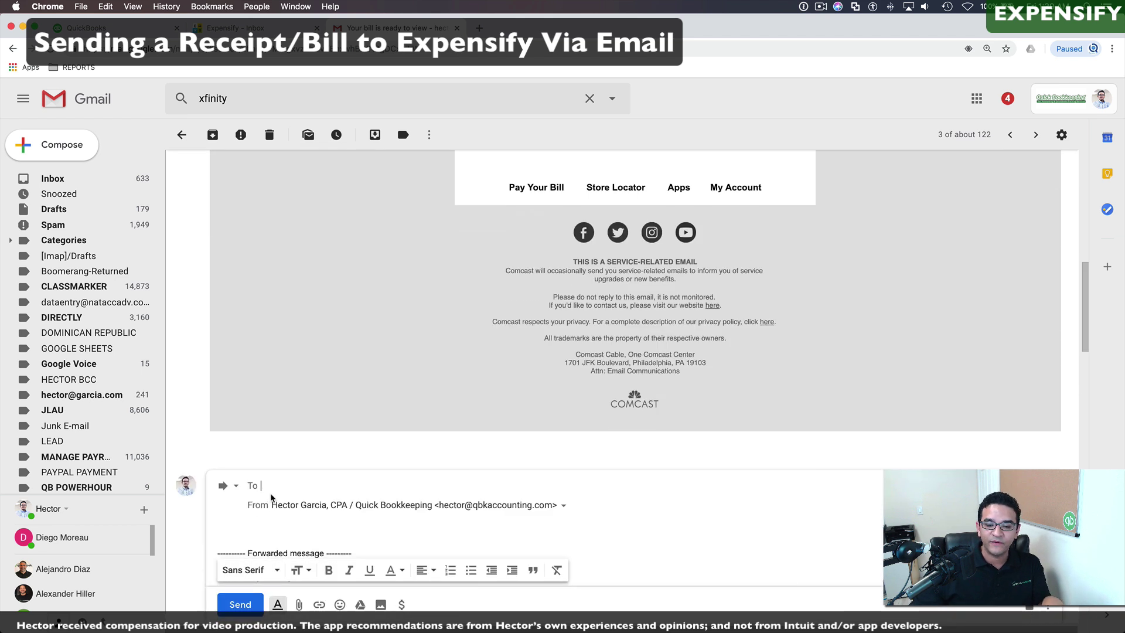
key("cmd+v")
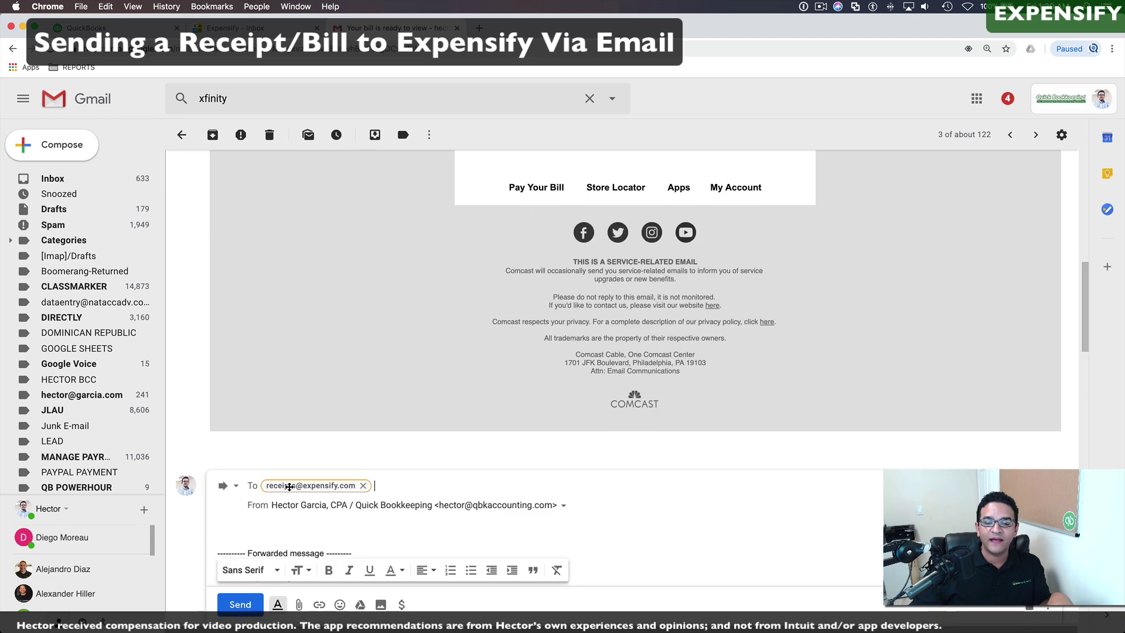
scroll(289, 487, "down", 5)
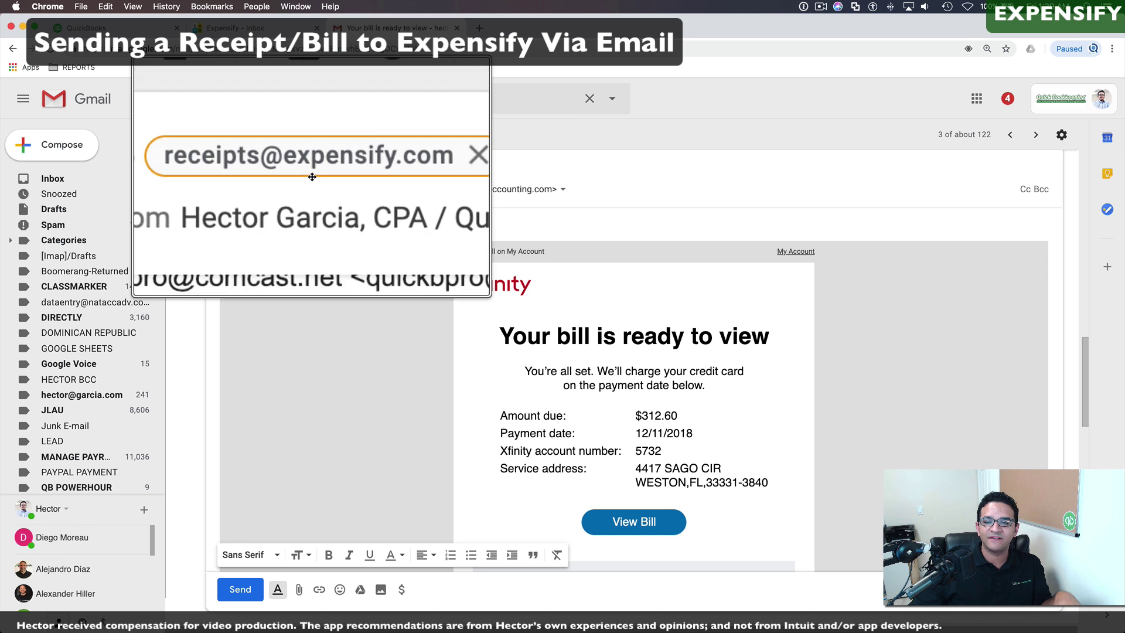
mouse_move(319, 176)
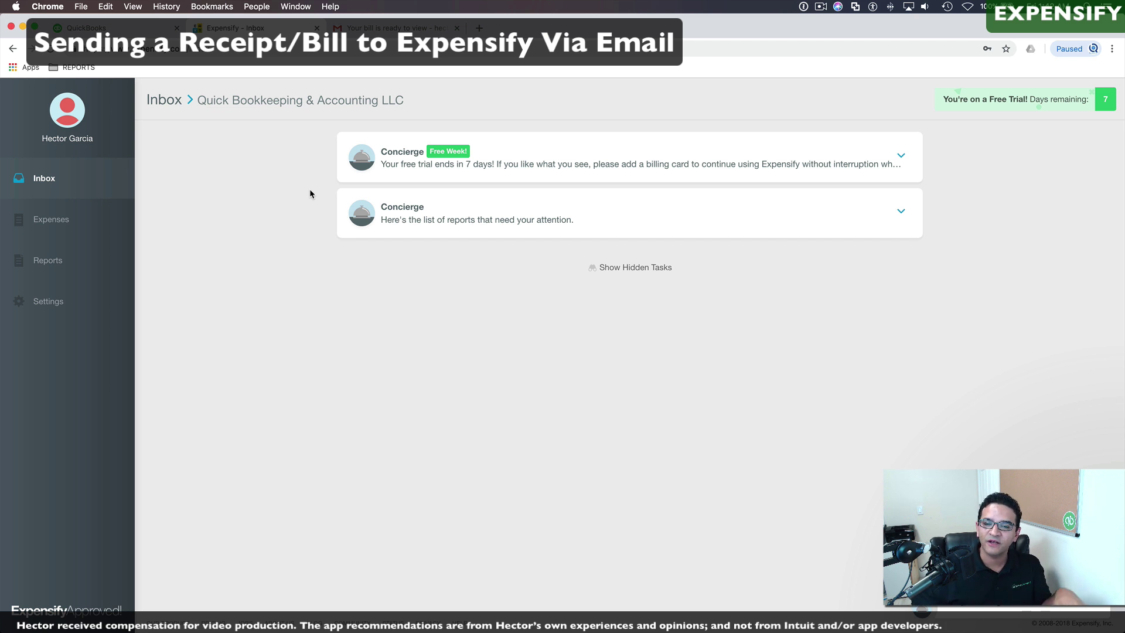
Step: From Expenses, open the New Report and check its $312.60 total and Comcast merchant
left_click(47, 221)
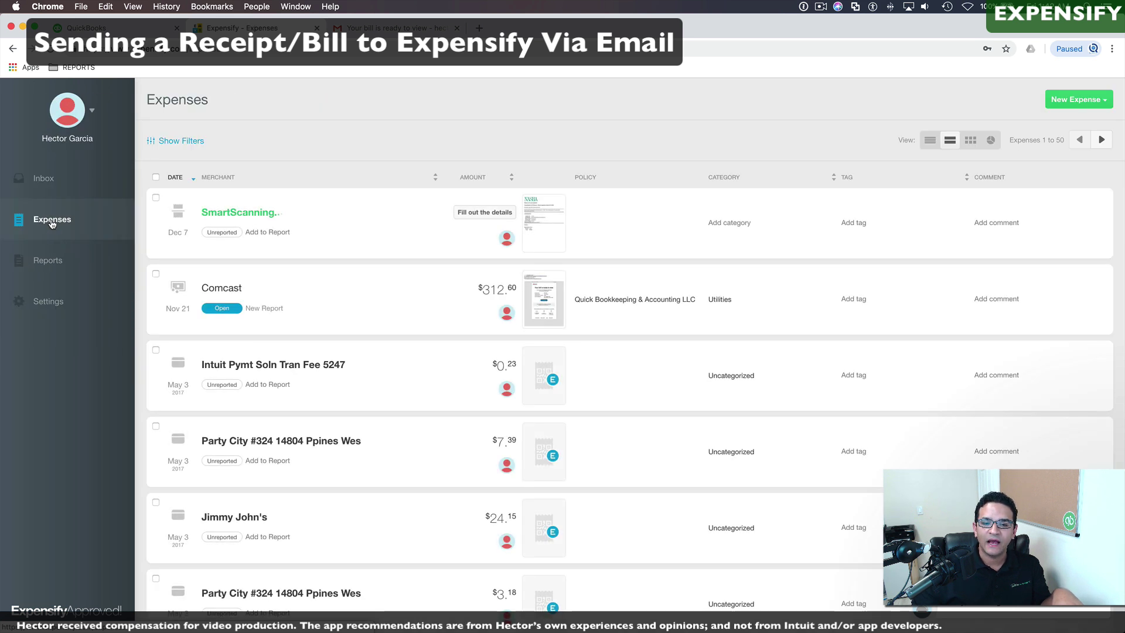
left_click(222, 309)
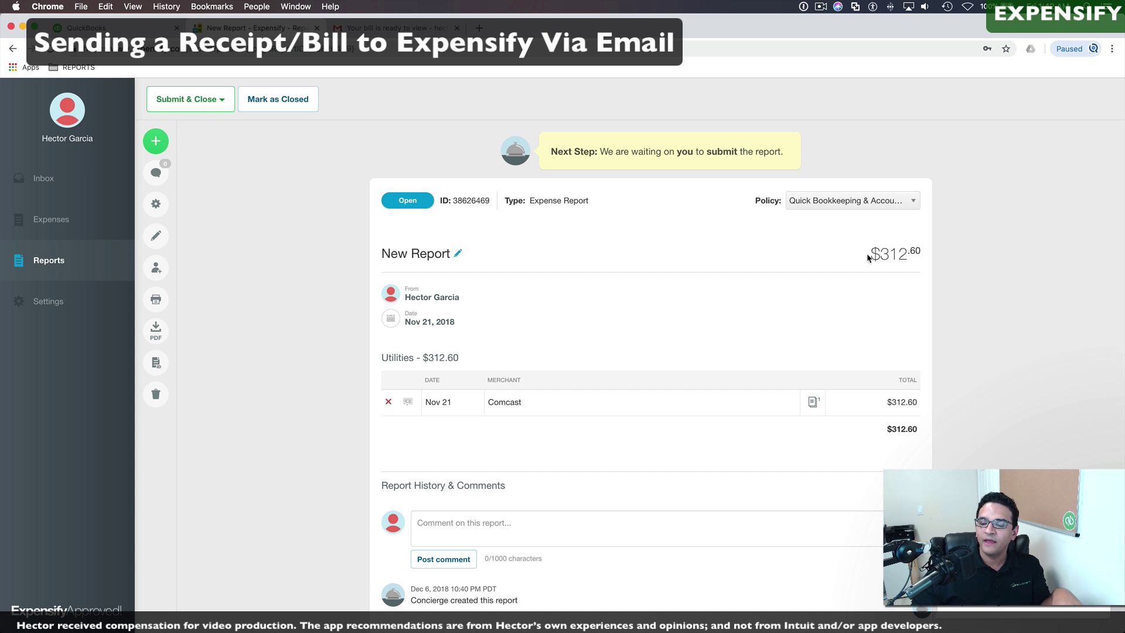
left_click_drag(868, 253, 915, 255)
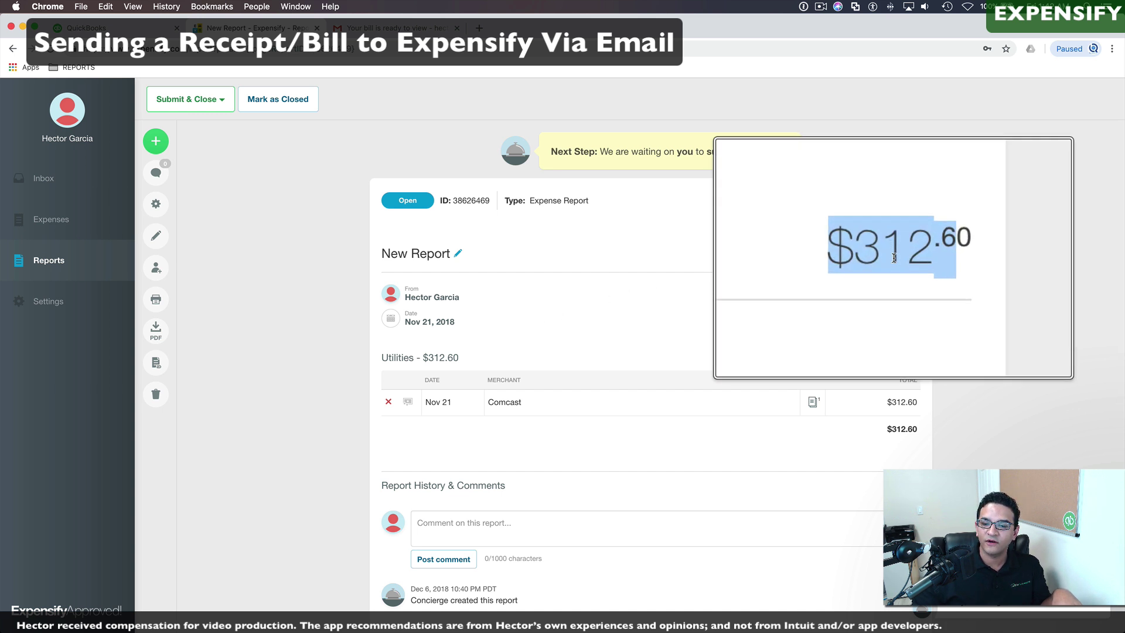
double_click(492, 403)
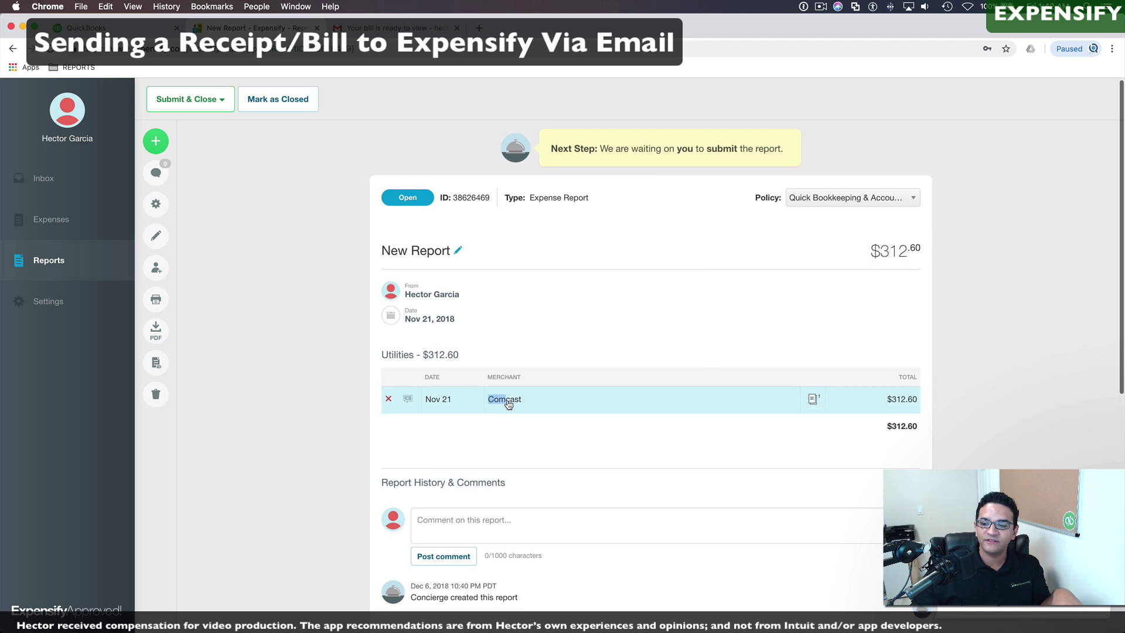
scroll(515, 404, "down", 10)
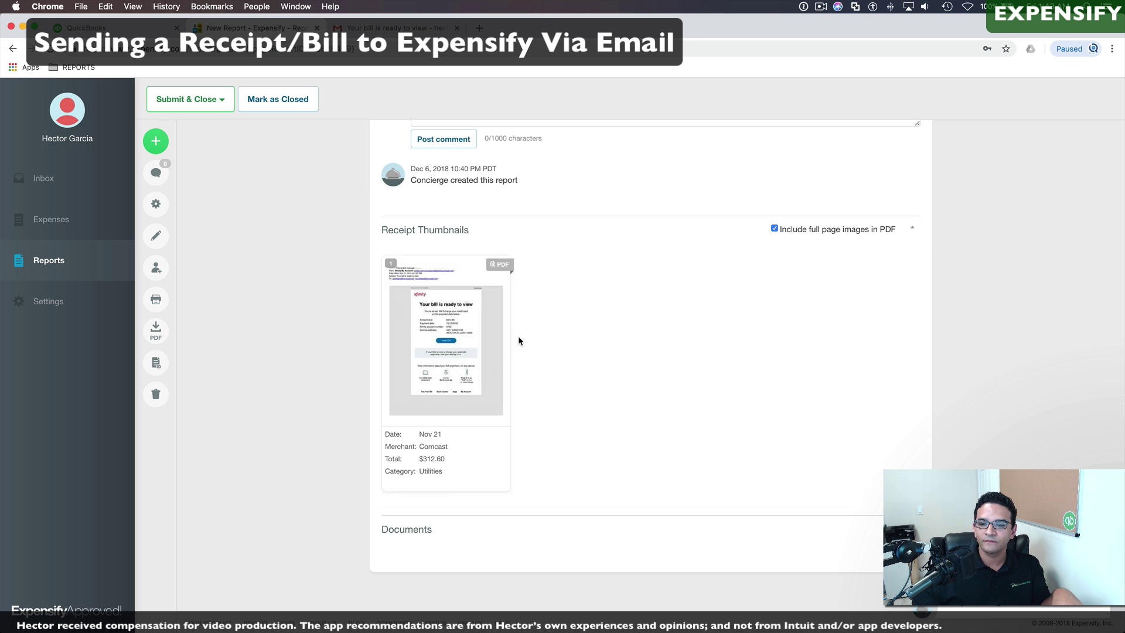
scroll(595, 316, "up", 7)
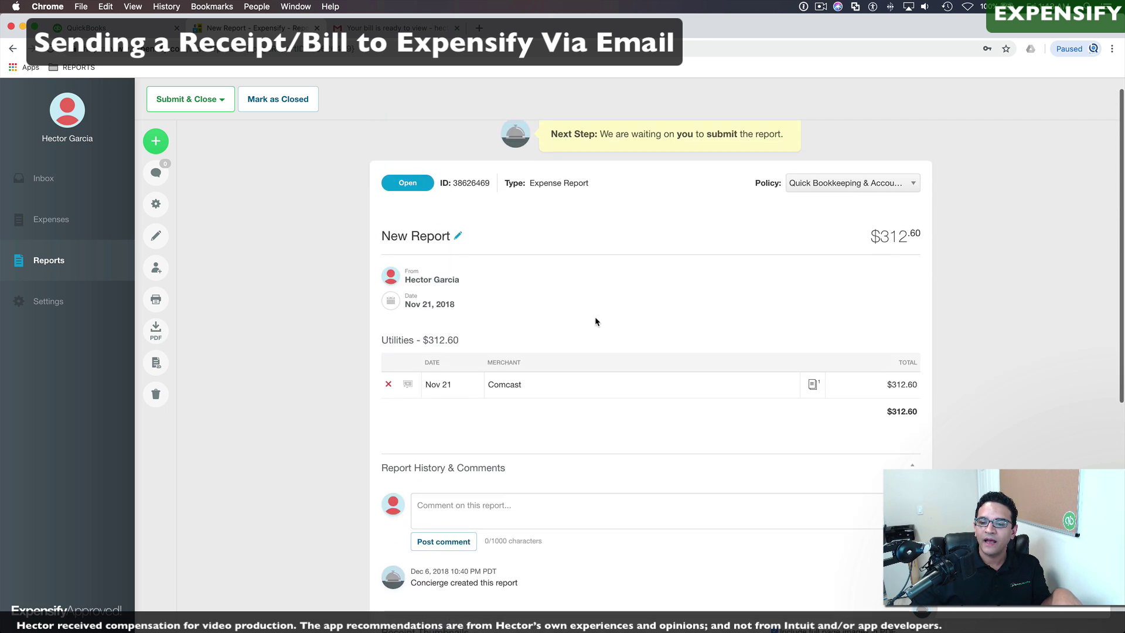
Step: Review the Comcast expense's merchant, Nov 21 date, 312.60 total and Utilities category, leaving them unchanged
left_click(517, 384)
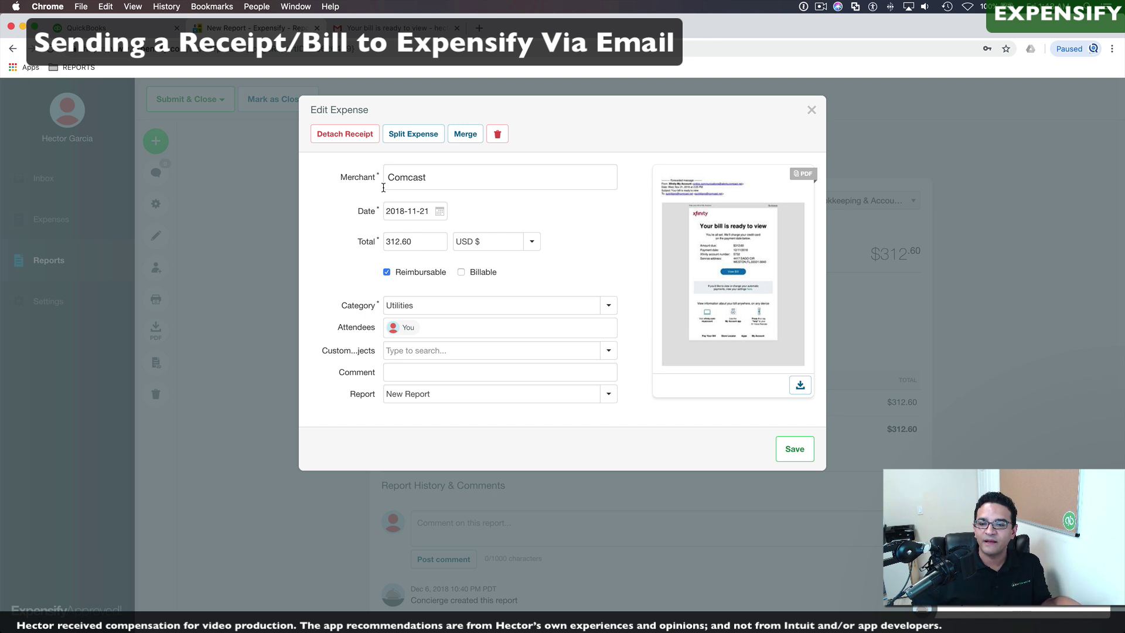
left_click(434, 178)
left_click(439, 212)
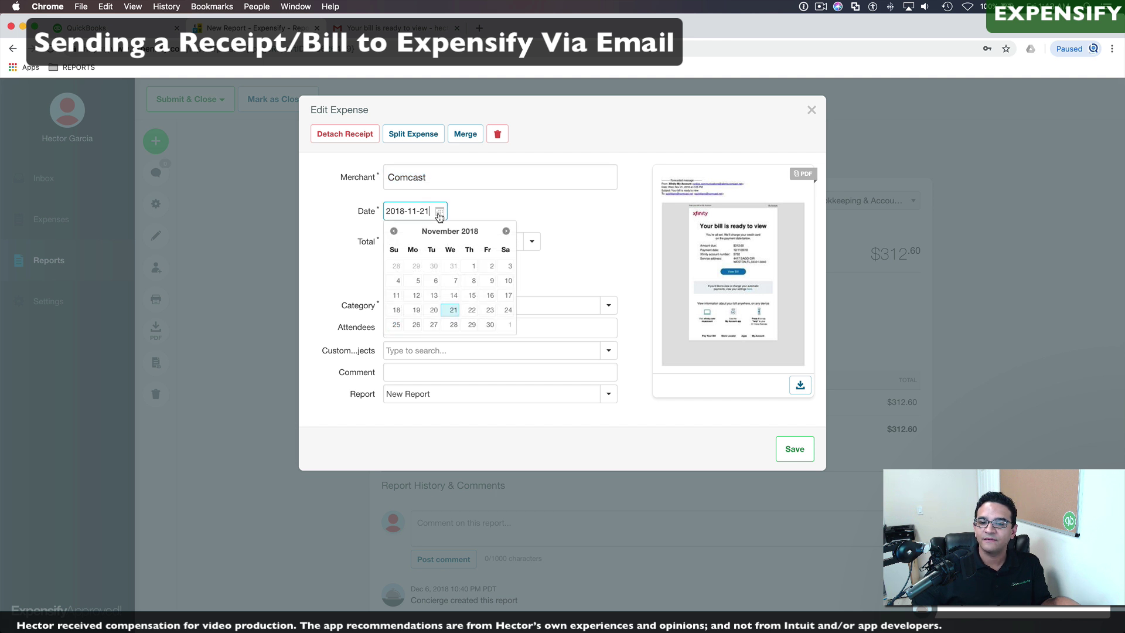
left_click(439, 212)
left_click(407, 242)
double_click(385, 241)
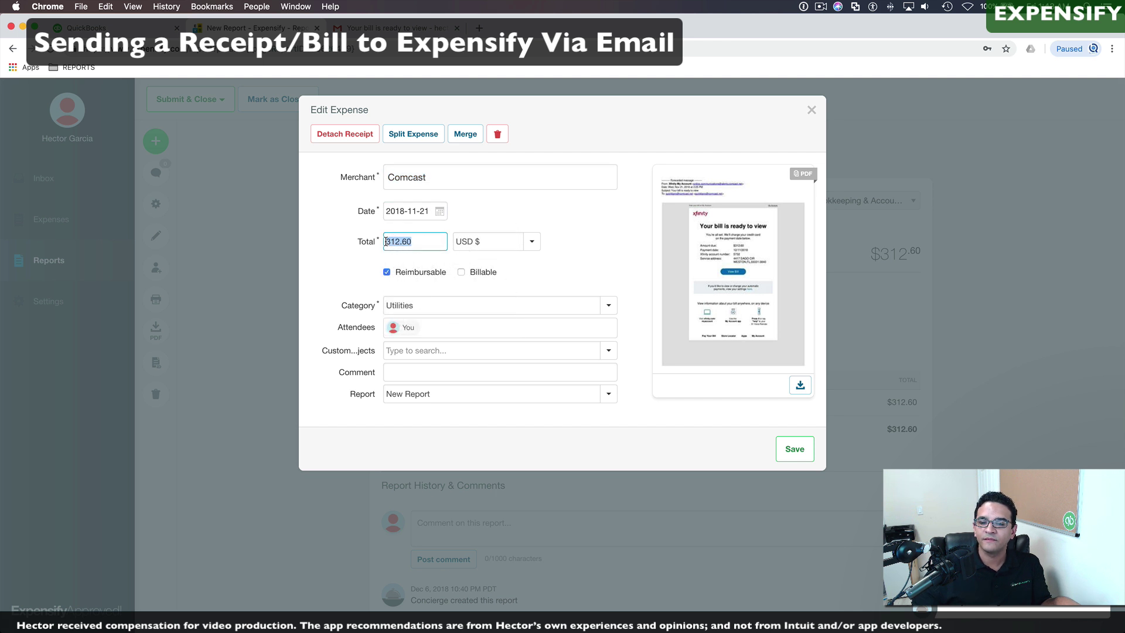
left_click(421, 305)
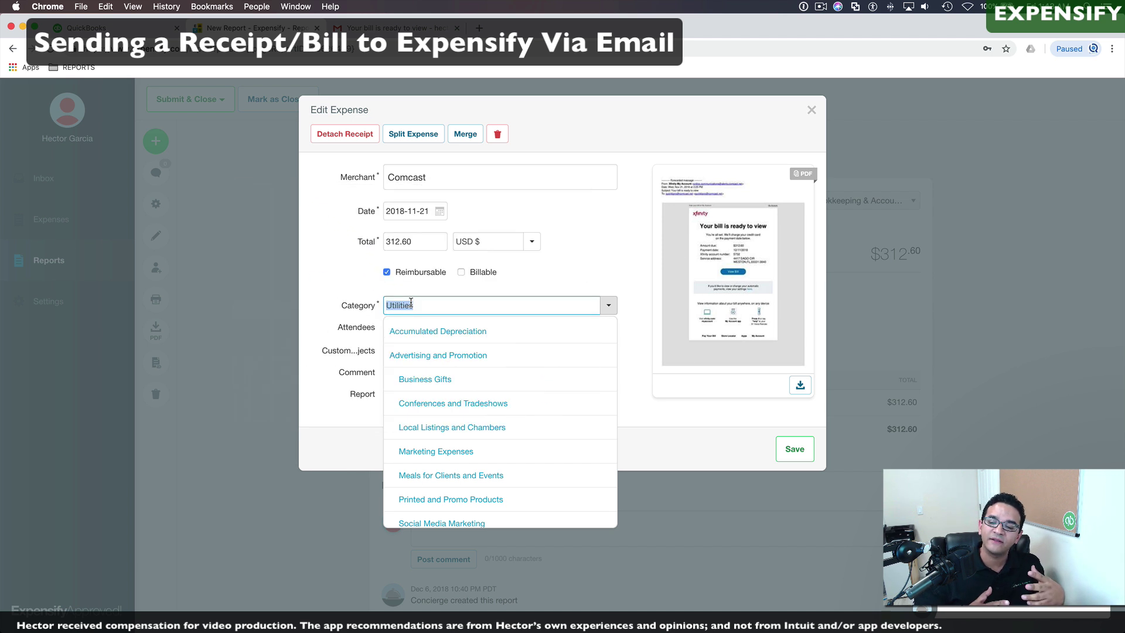
left_click(371, 304)
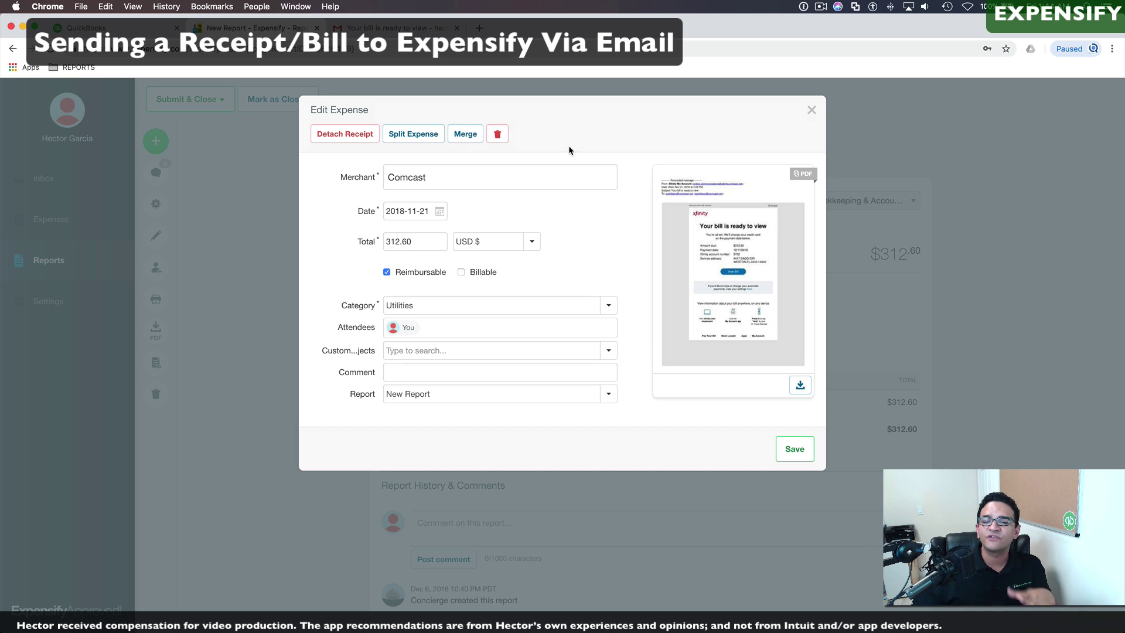
Step: Split the Comcast expense evenly into four 78.15 lines
left_click(417, 135)
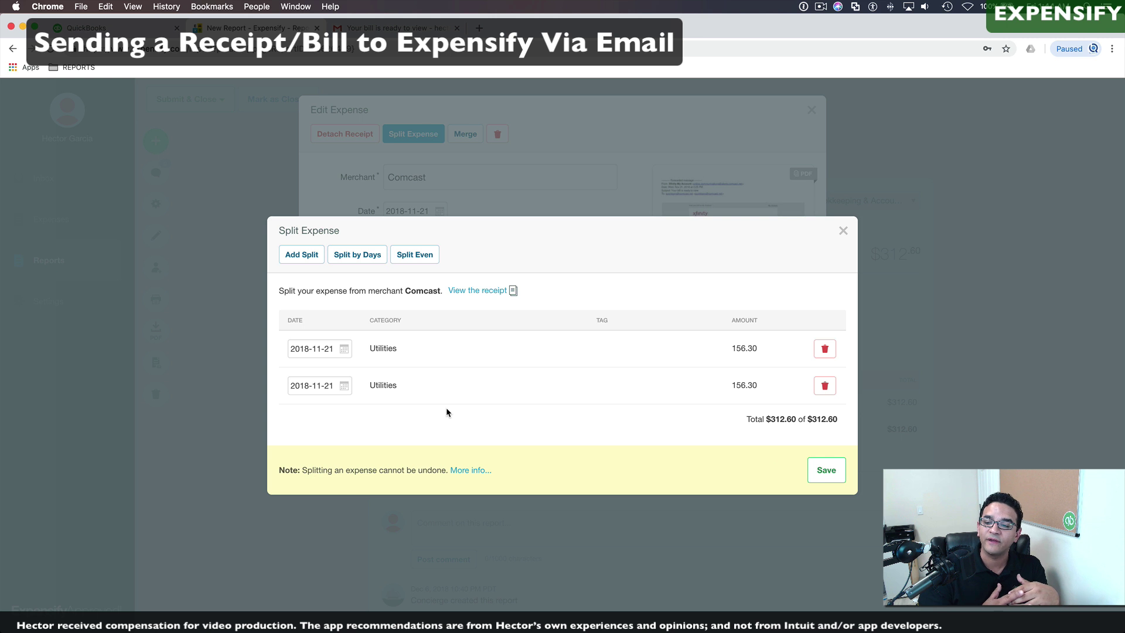
left_click(301, 256)
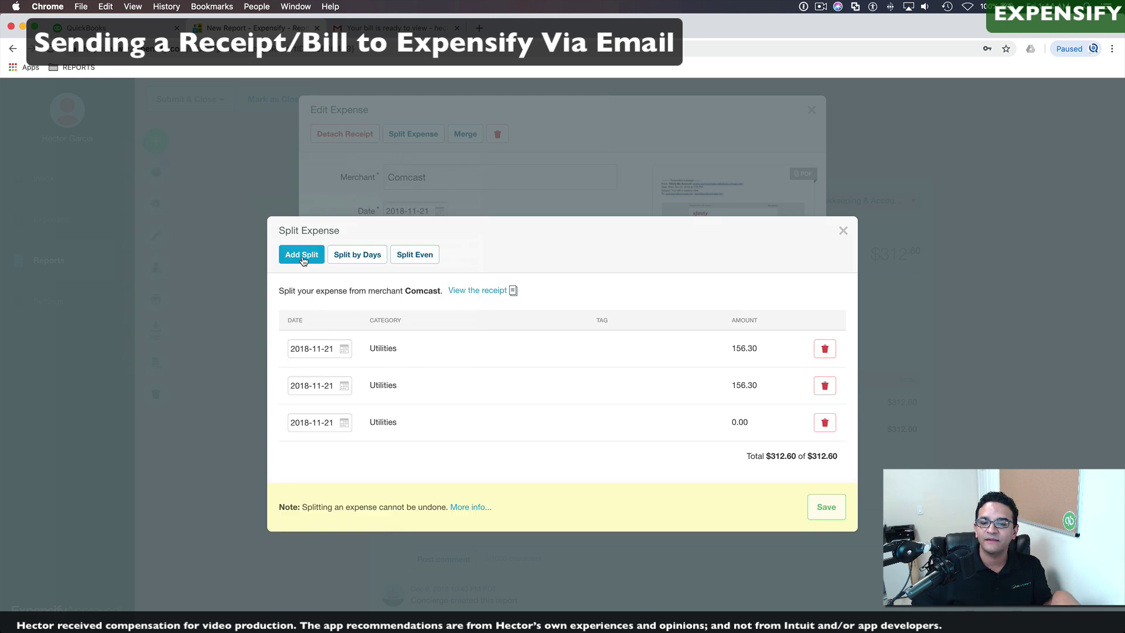
left_click(301, 256)
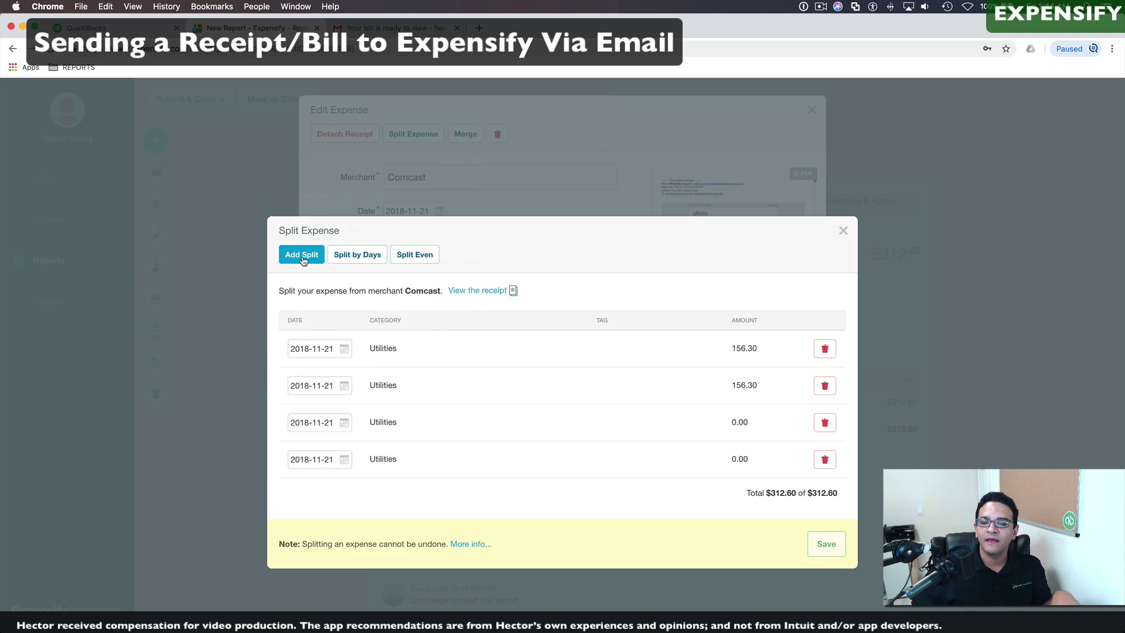
left_click(420, 258)
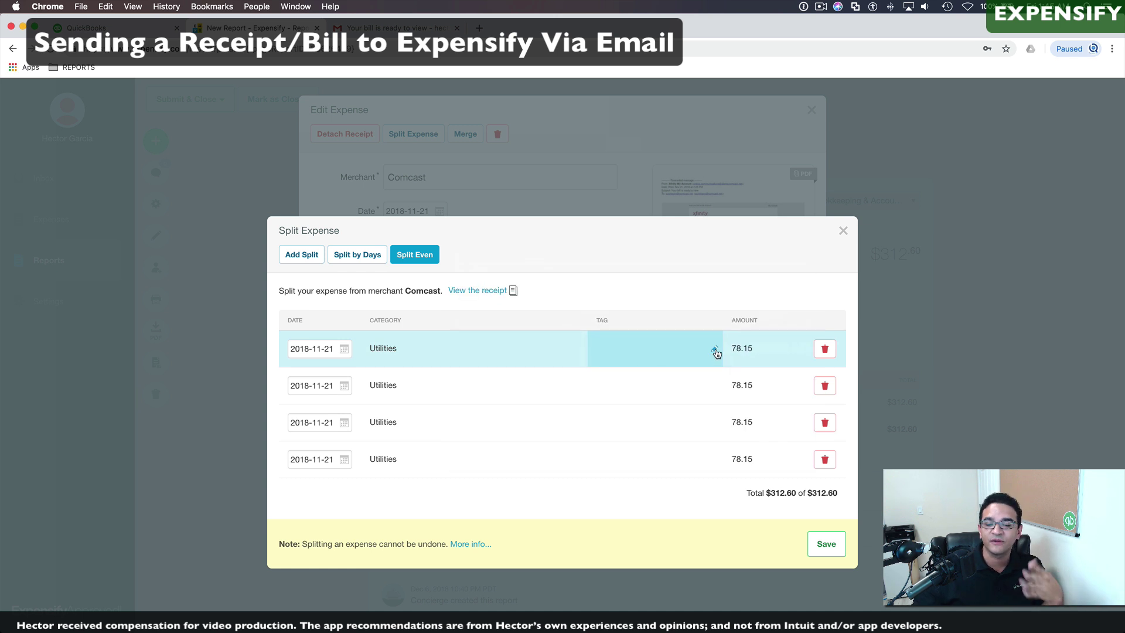
Step: Tag the splits ABC Enterprises LLC, D2 Consulting, RRR Customer and RRR Customer, then save
left_click(715, 351)
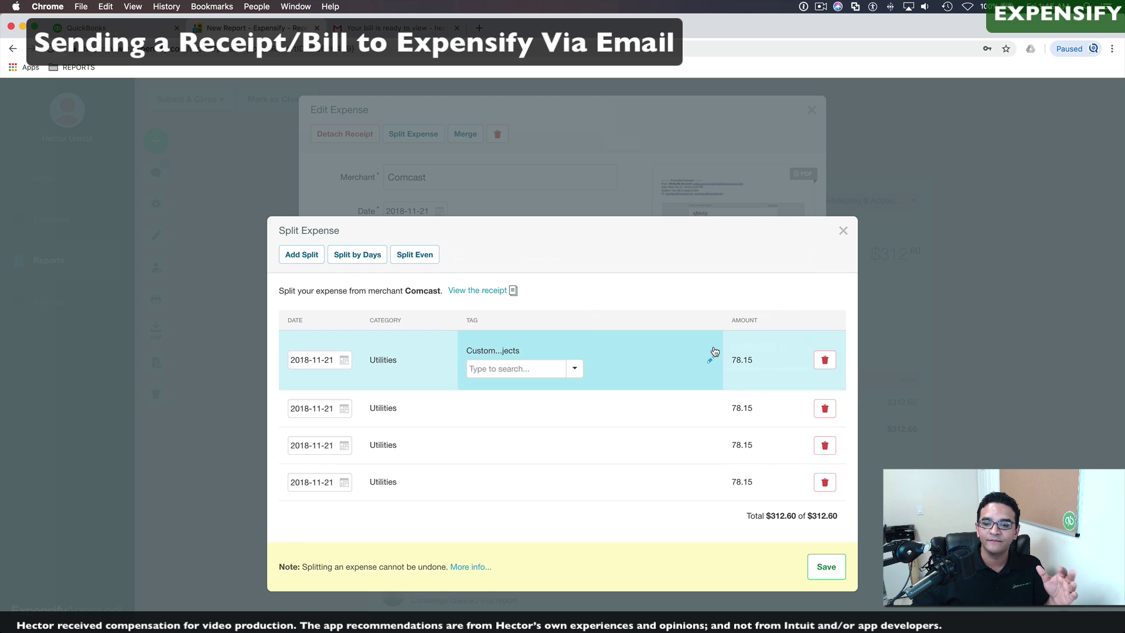
left_click(574, 368)
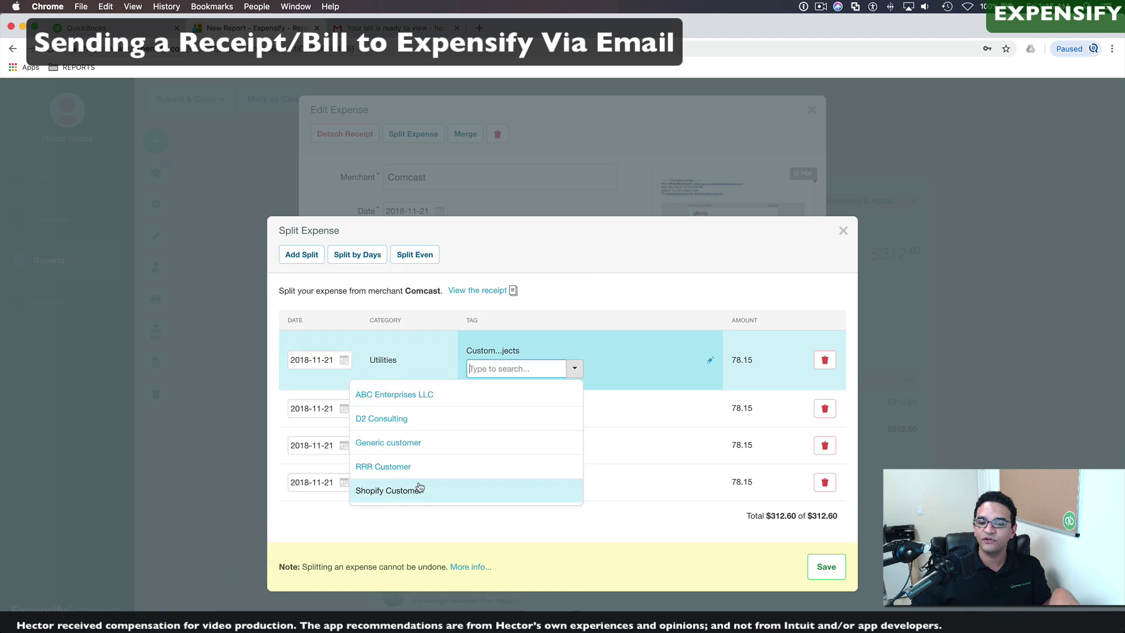
left_click(413, 404)
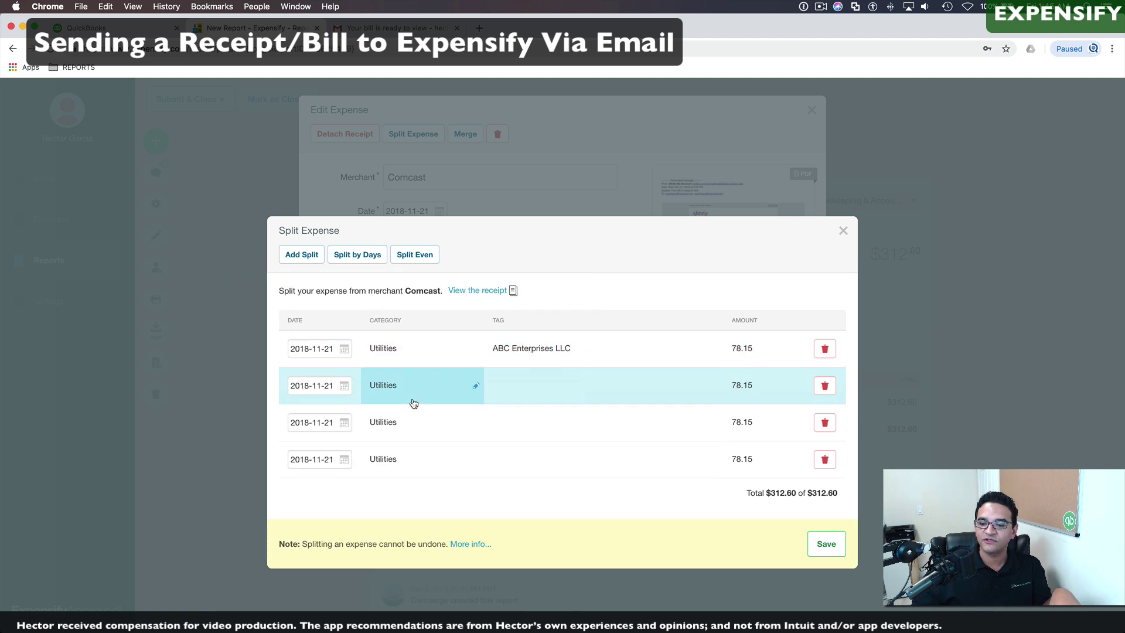
left_click(711, 388)
left_click(573, 405)
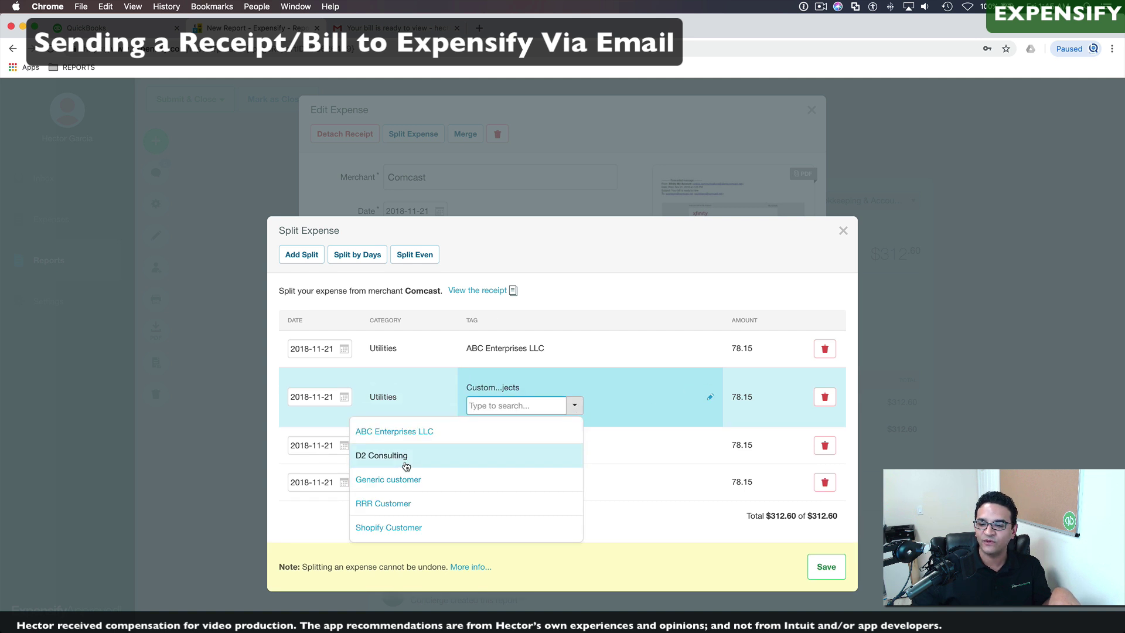
left_click(477, 454)
left_click(711, 423)
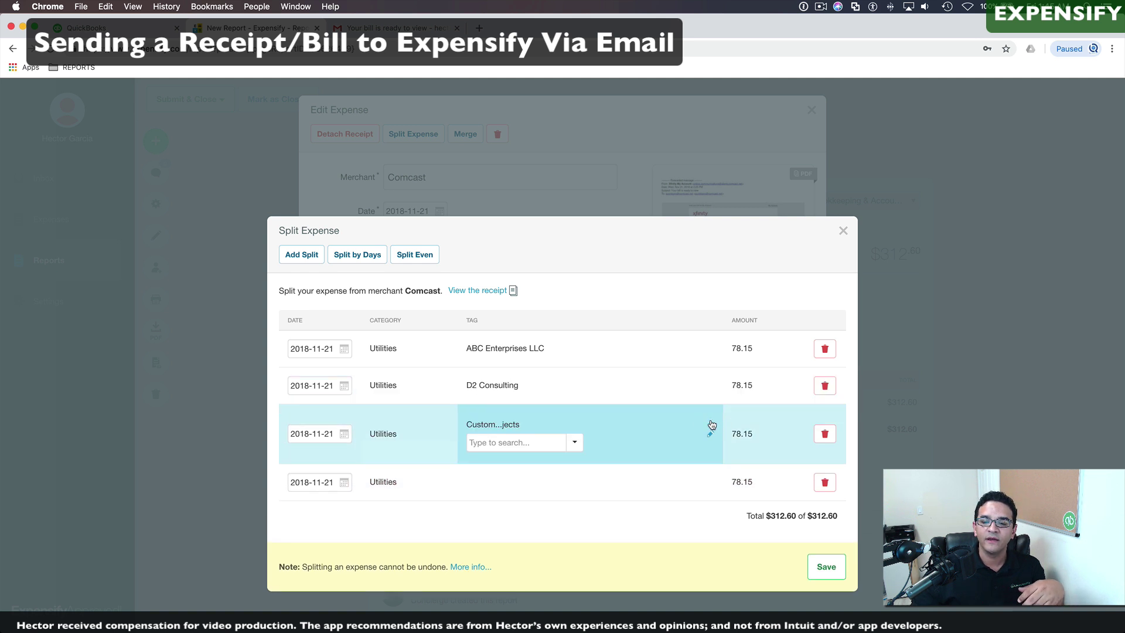
left_click(572, 444)
left_click(405, 539)
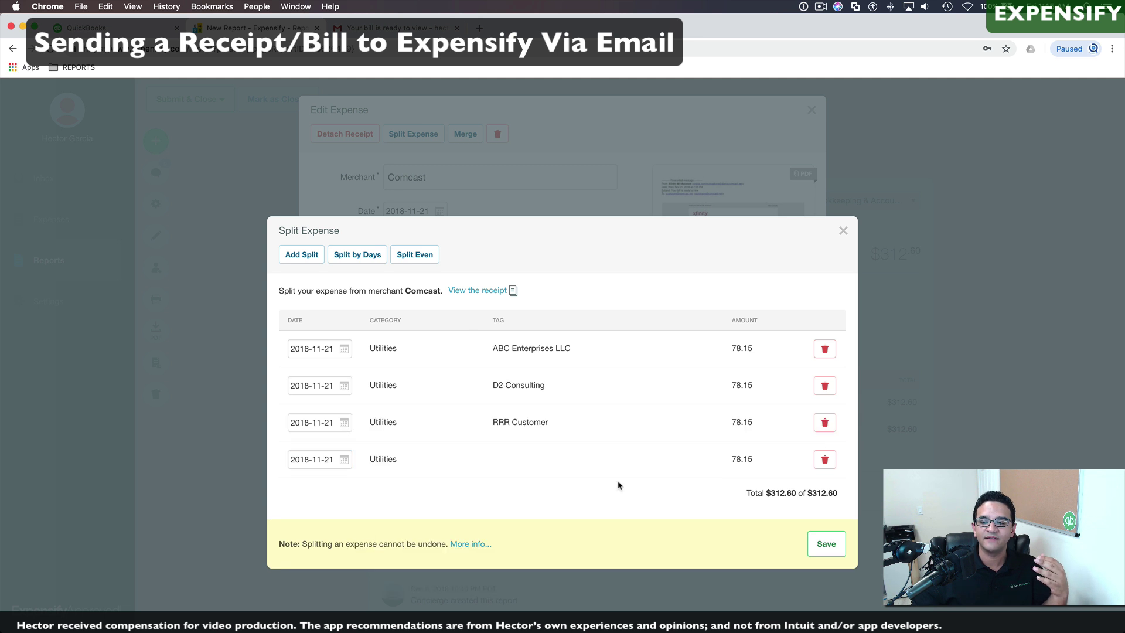
left_click(703, 462)
left_click(574, 479)
left_click(395, 578)
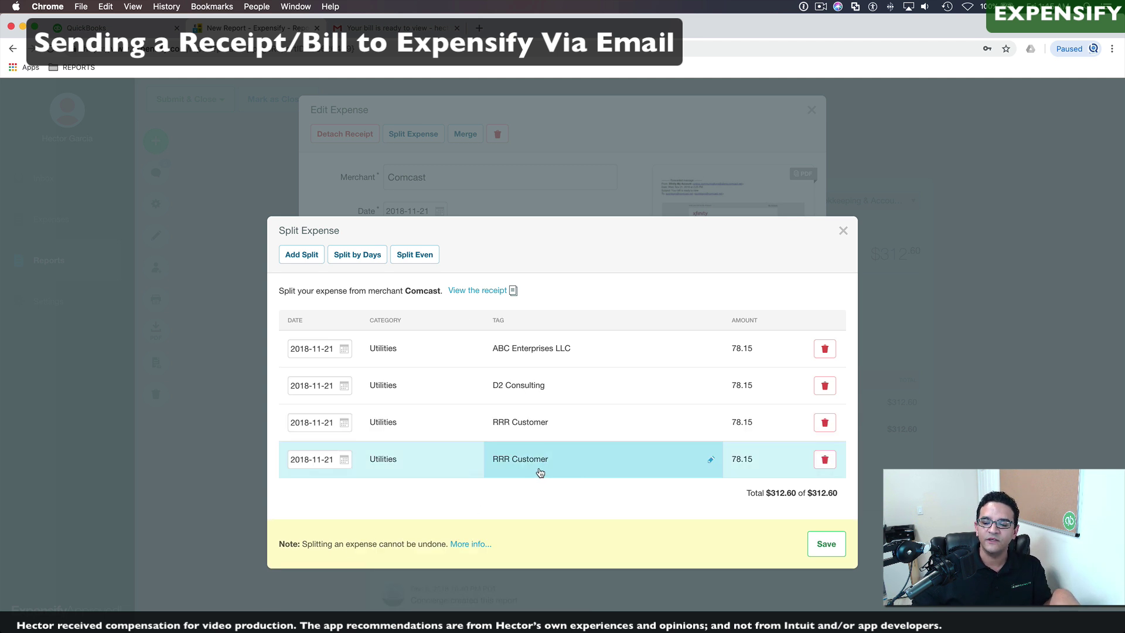
left_click(825, 544)
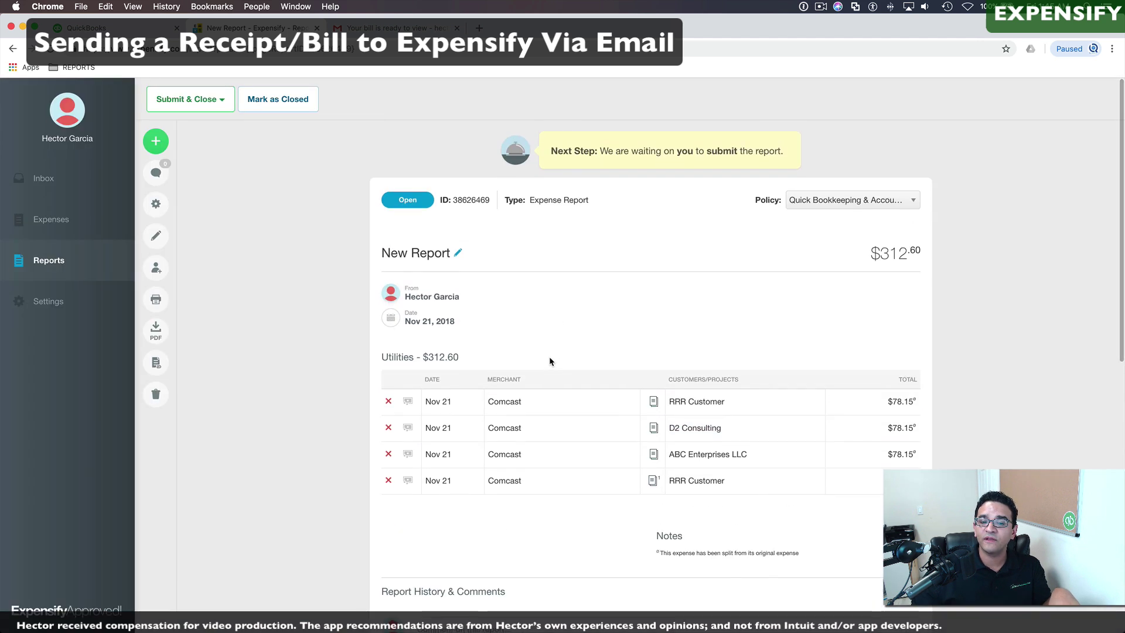
scroll(550, 358, "down", 7)
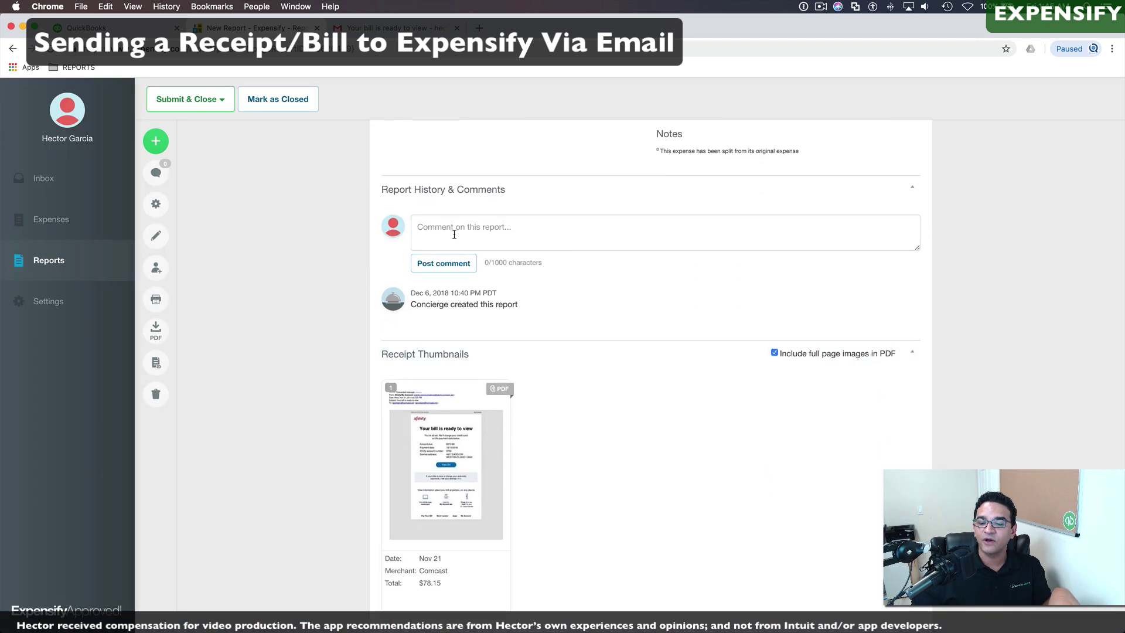
left_click(454, 235)
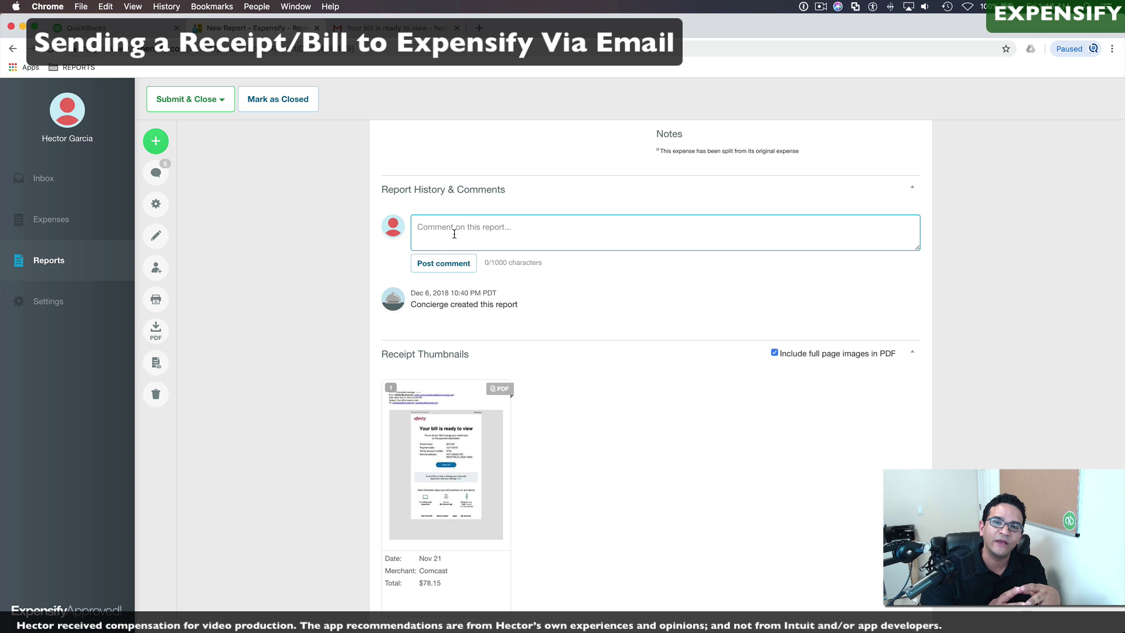
scroll(526, 267, "up", 7)
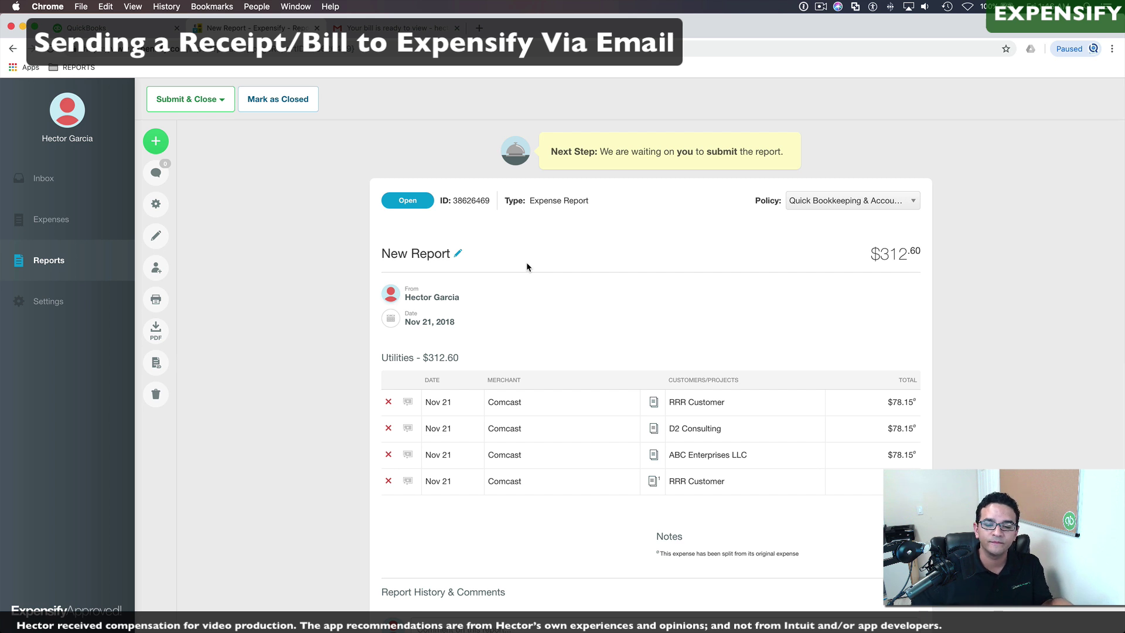
Step: Preview the report for printing, then cancel without printing
left_click(155, 299)
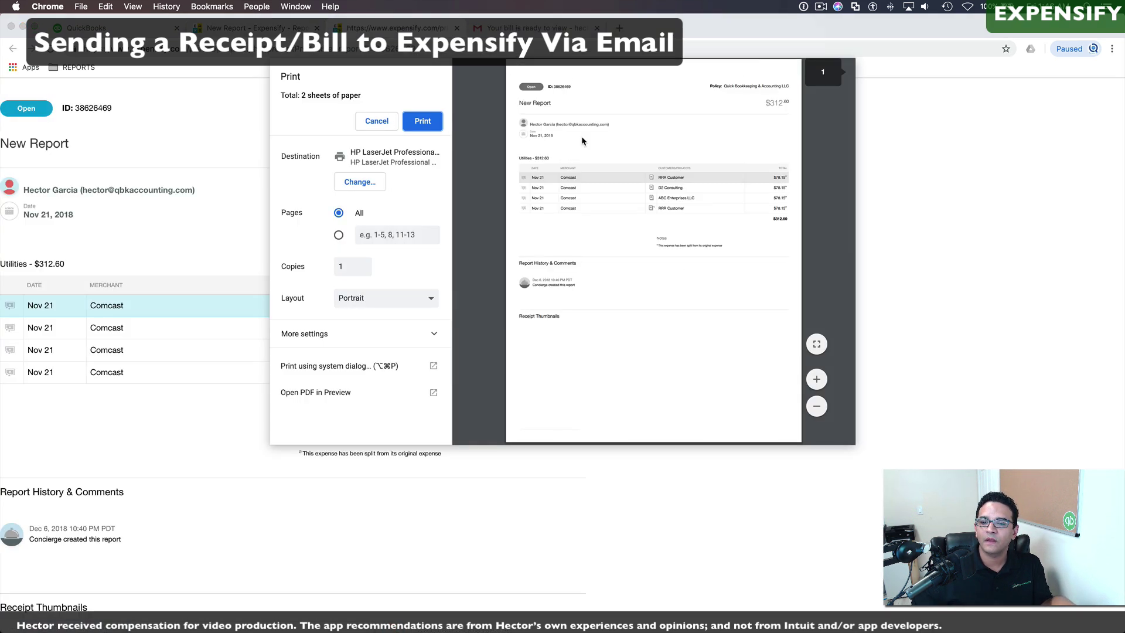
scroll(605, 216, "down", 10)
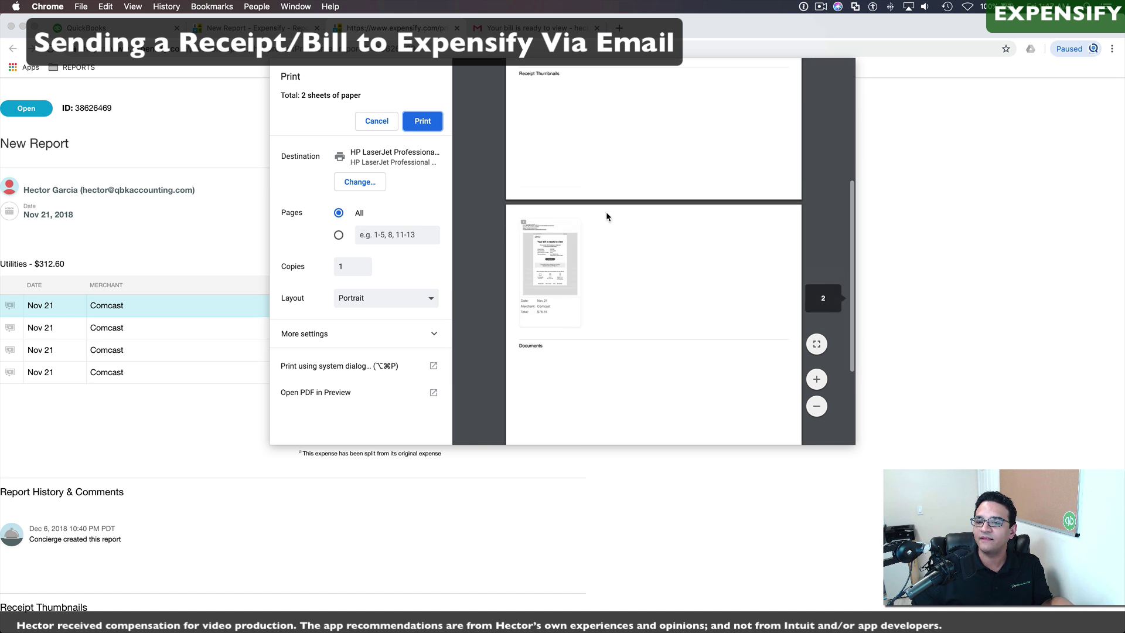
left_click(375, 122)
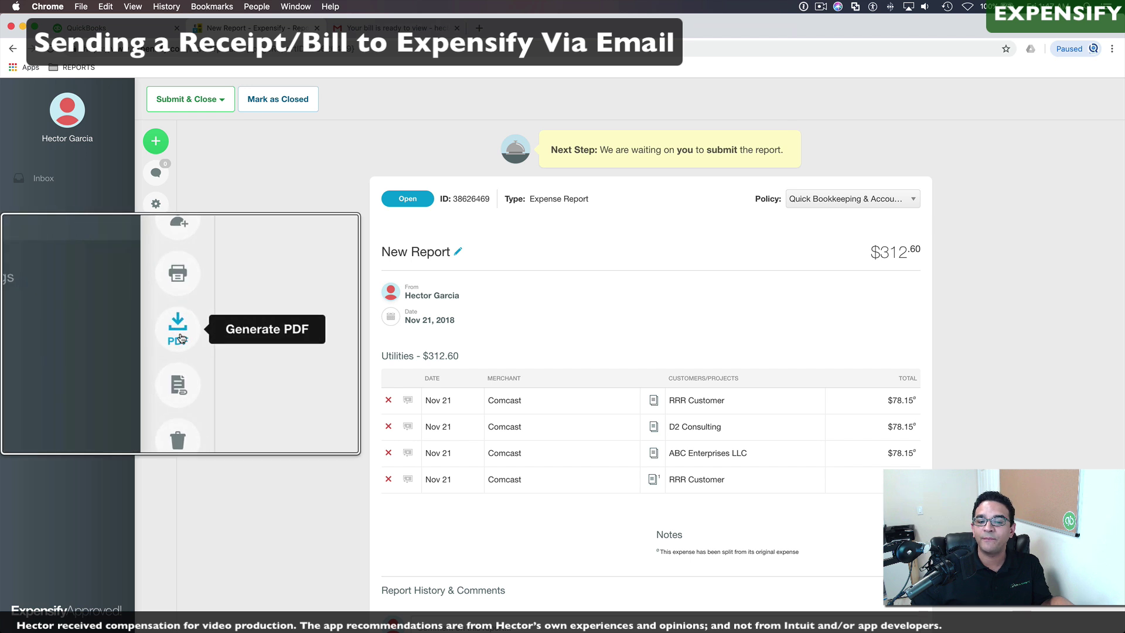
Step: Generate New_Report.pdf with receipts and scroll through its four pages
left_click(156, 331)
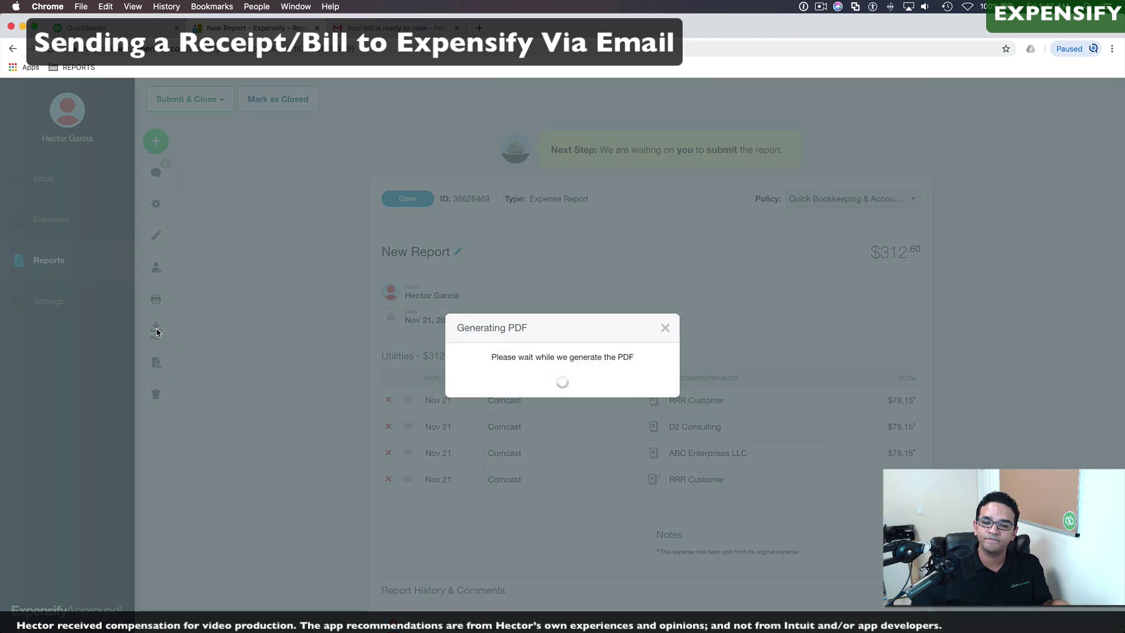
scroll(491, 304, "down", 20)
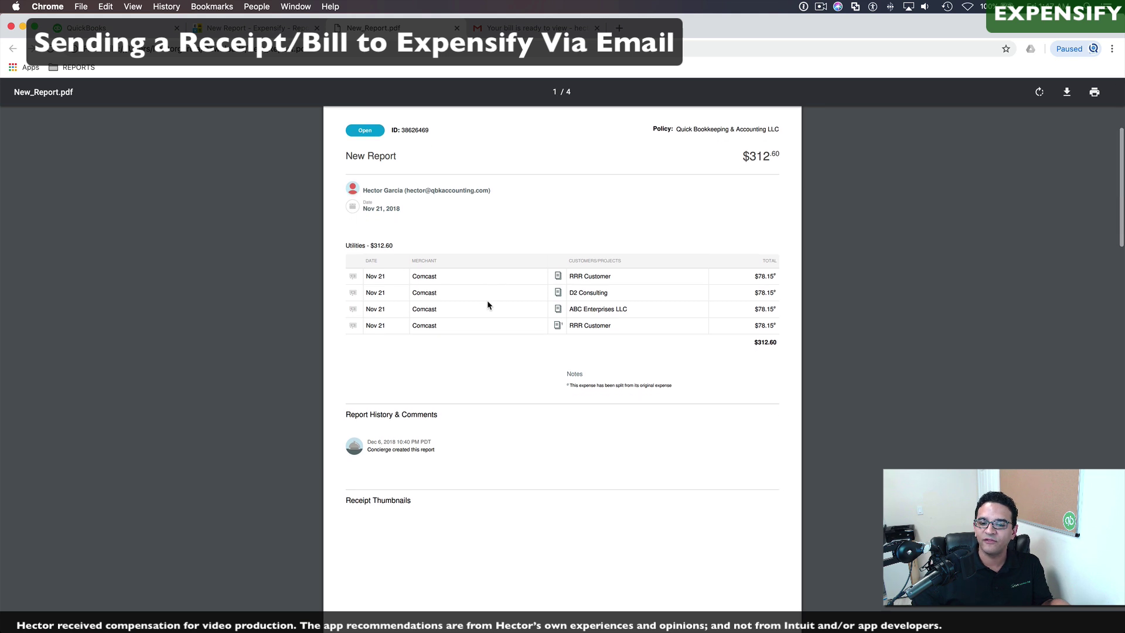
scroll(488, 303, "down", 10)
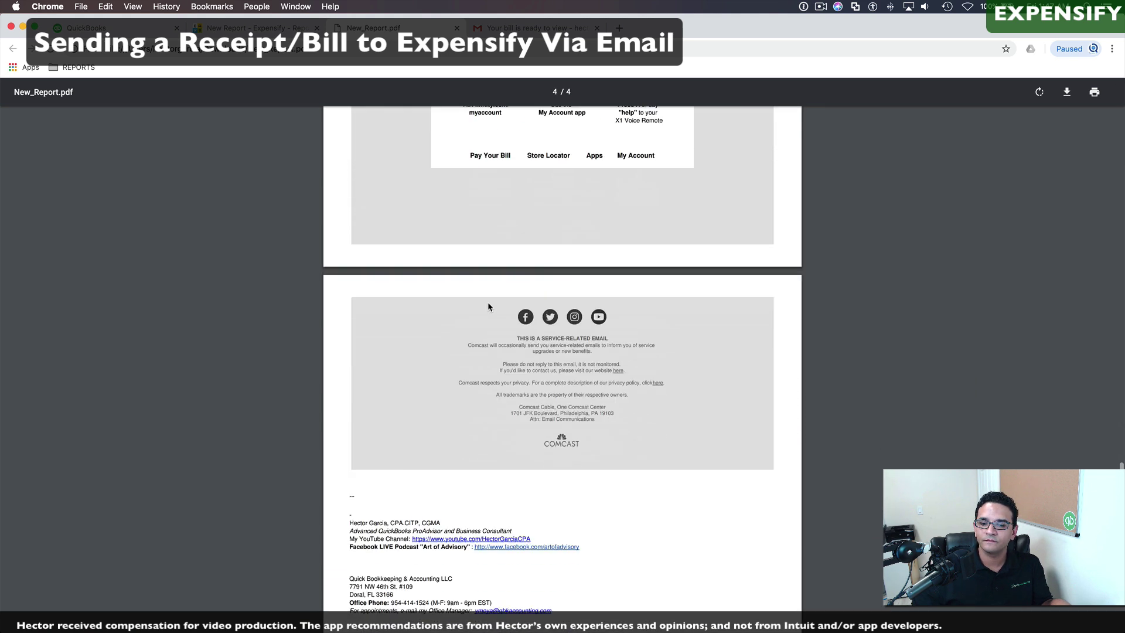
scroll(488, 301, "up", 15)
scroll(488, 301, "up", 20)
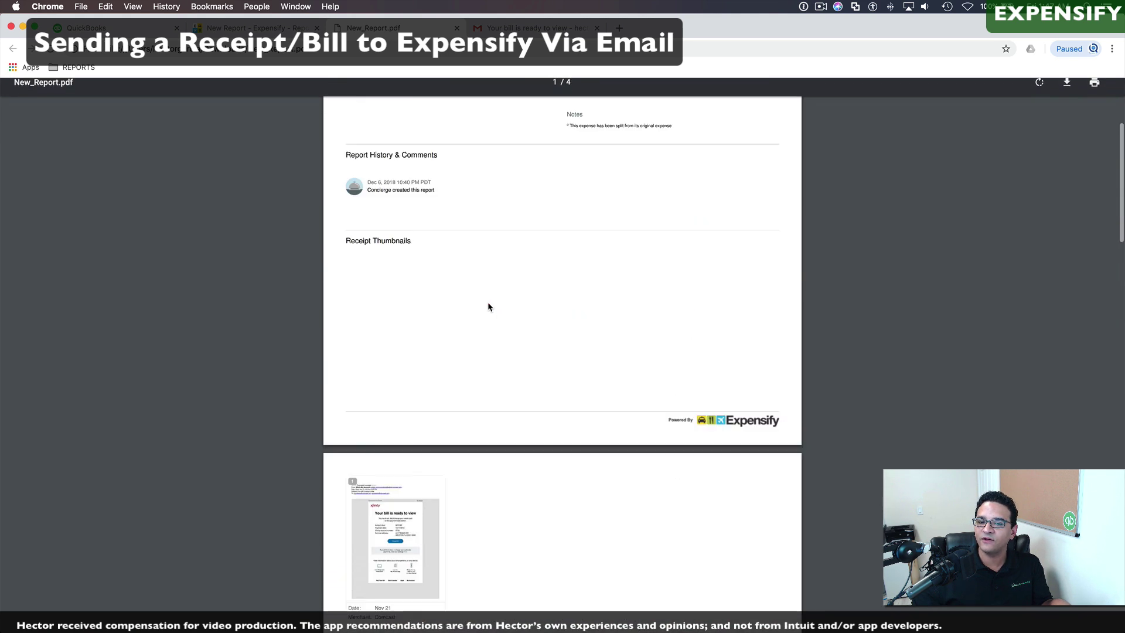
Step: Close the PDF tab and send the New Report with Submit & Close
left_click(456, 28)
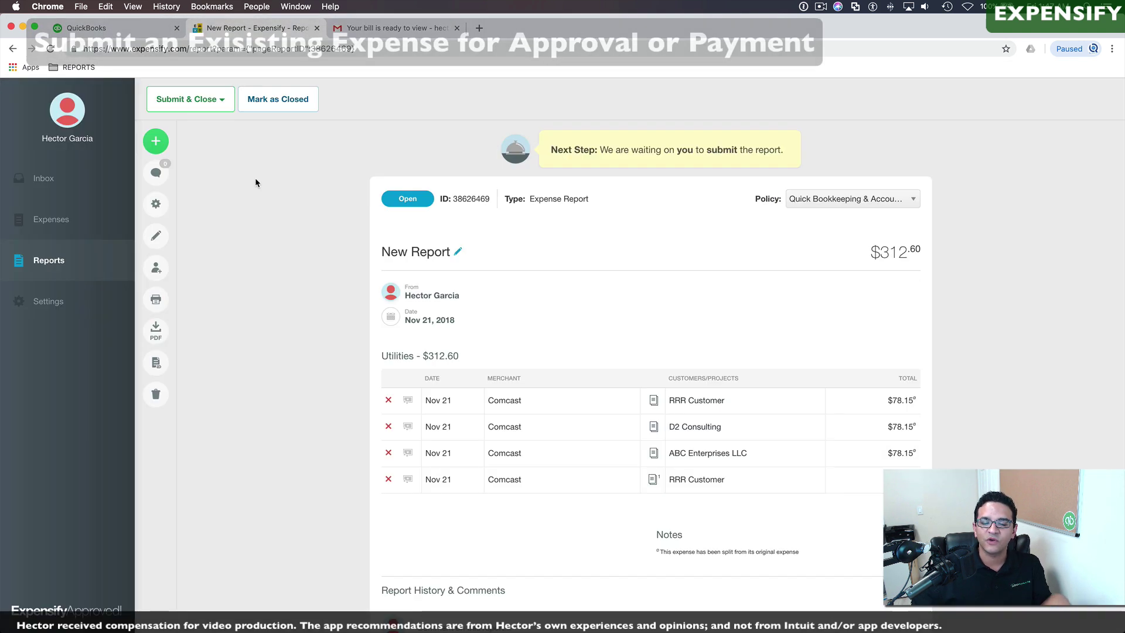
left_click(209, 101)
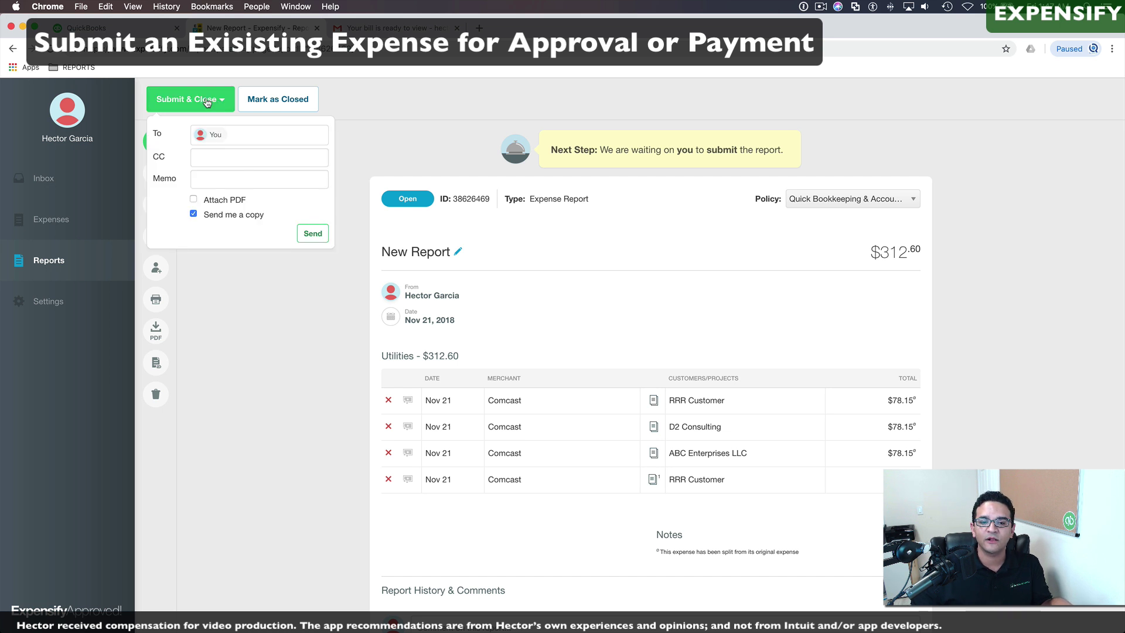
left_click(313, 234)
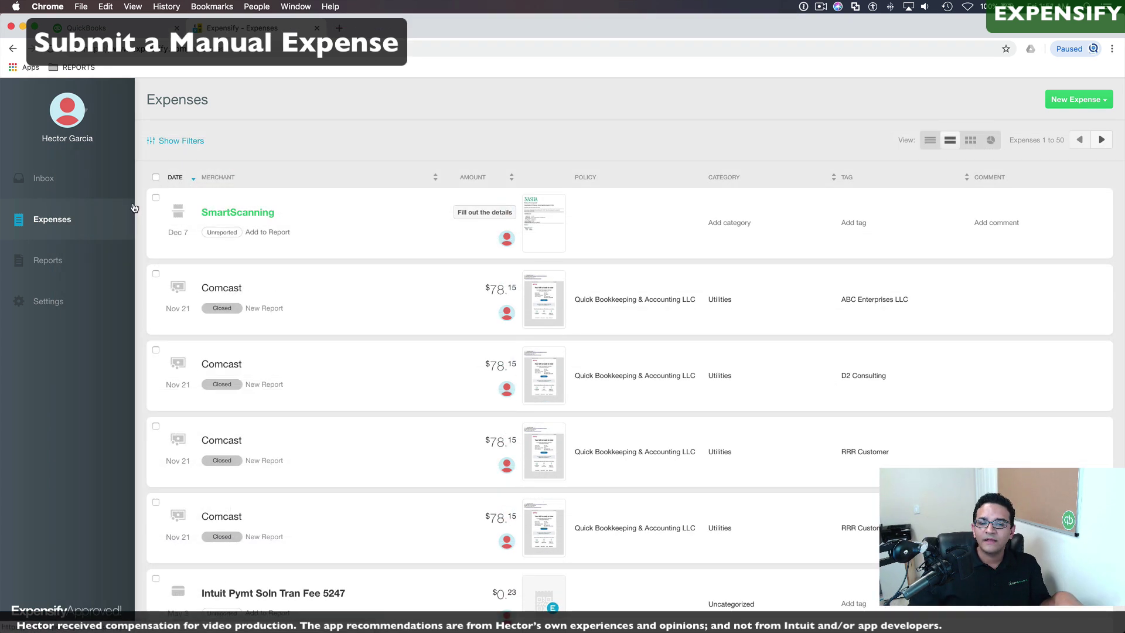
Step: Create a new expense by scanning the receipt image o.jpg
left_click(1088, 103)
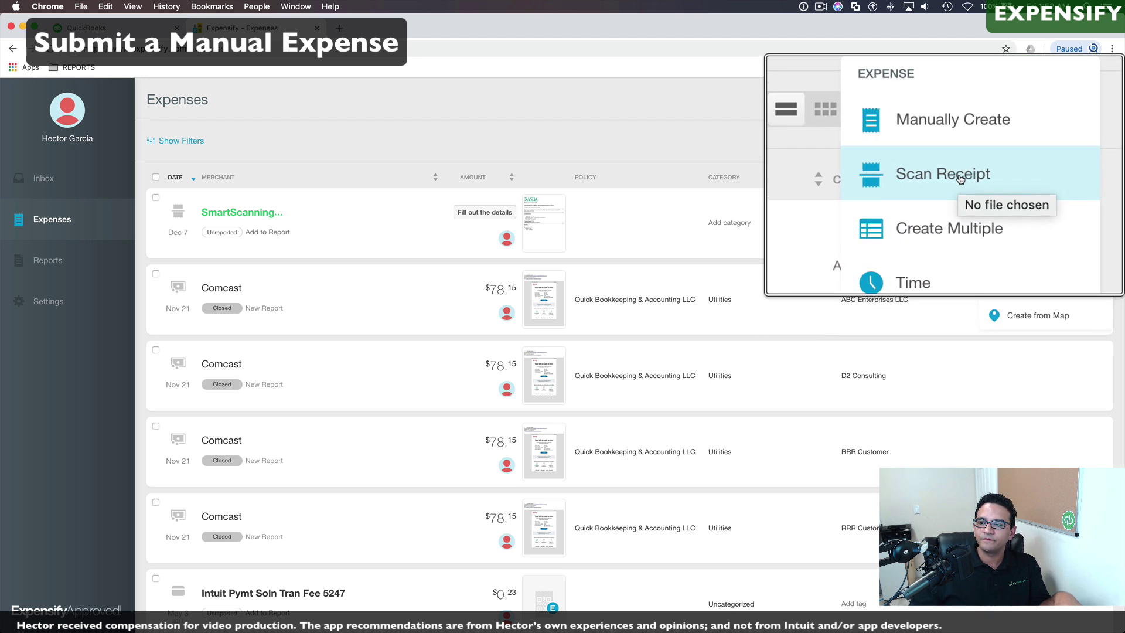
left_click(1030, 174)
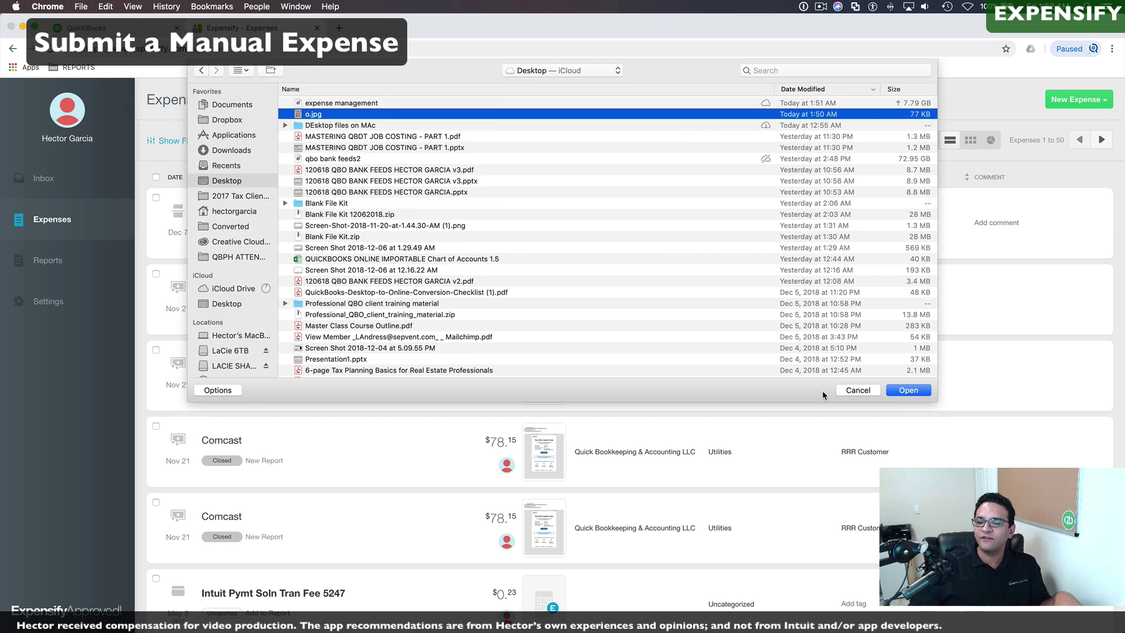
left_click(906, 391)
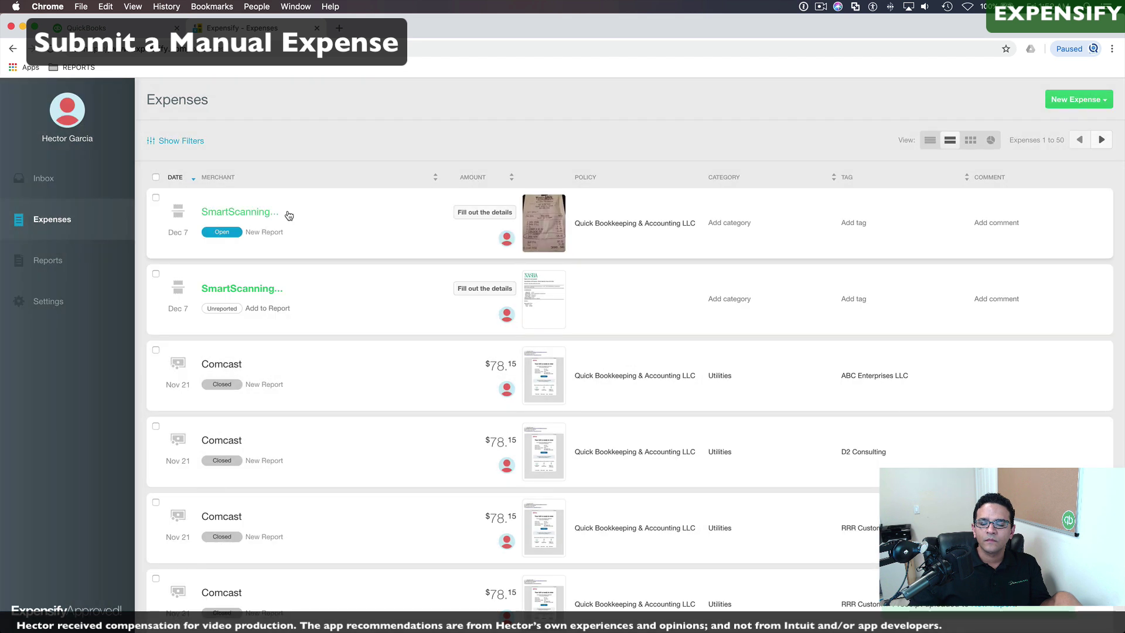
mouse_move(276, 218)
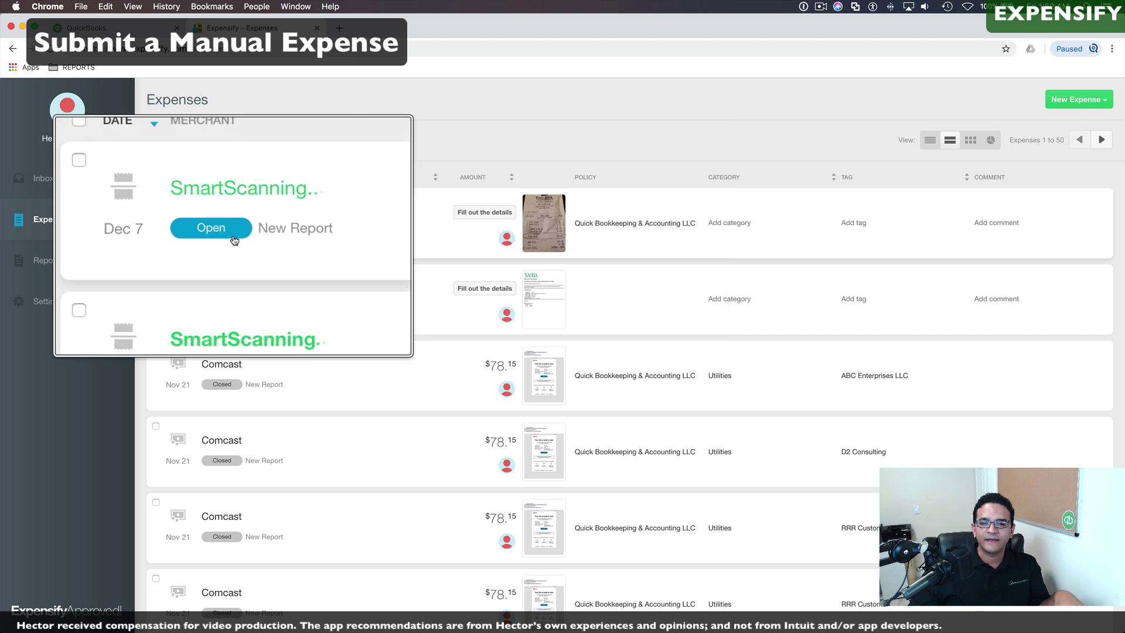
Step: Set the scanned receipt expense's category to Meals for Clients and Events
left_click(222, 233)
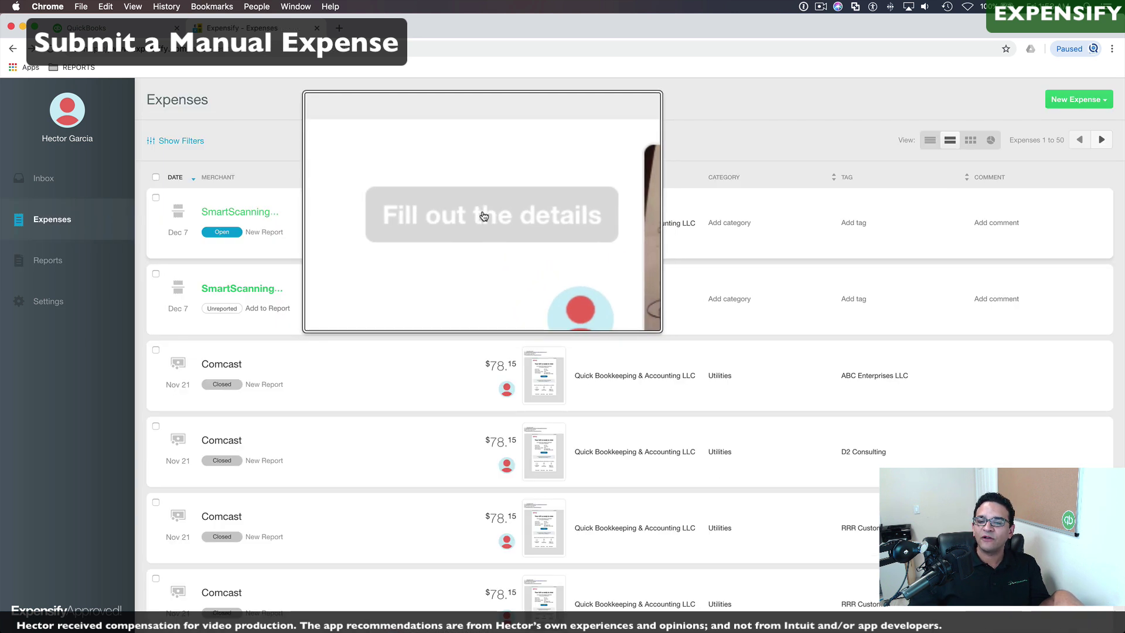
left_click(485, 214)
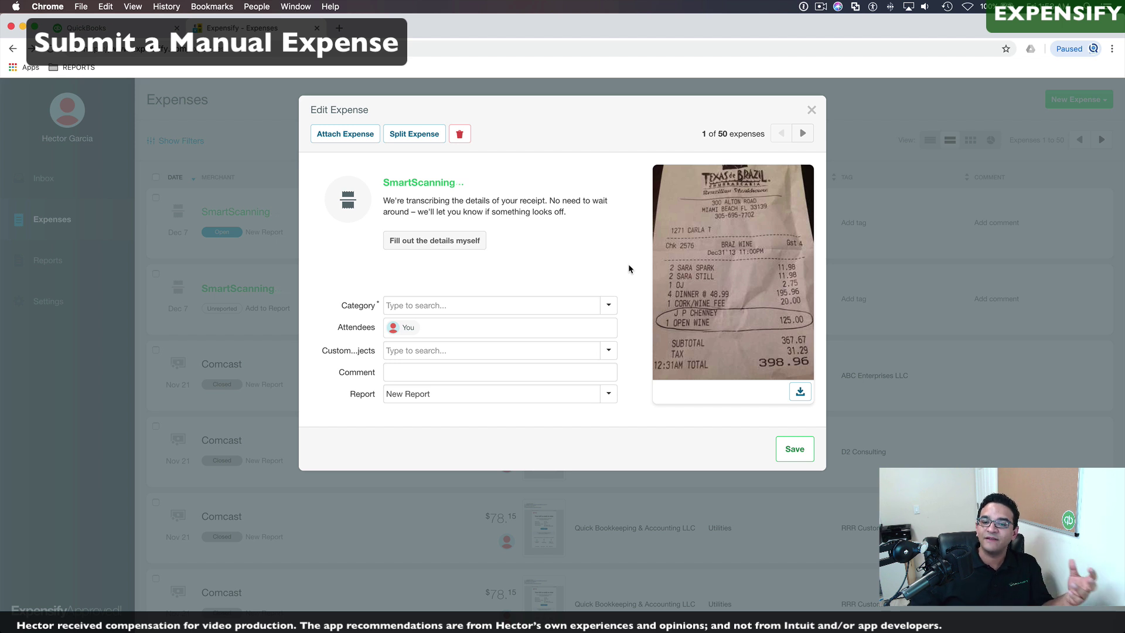
left_click(440, 305)
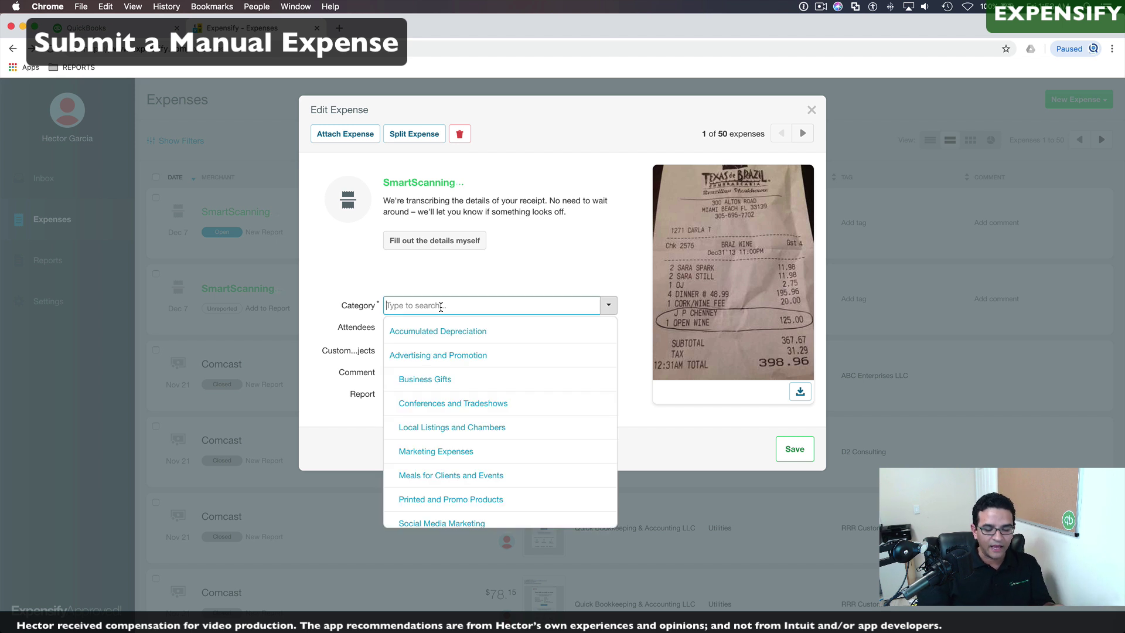
type("meals")
left_click(445, 331)
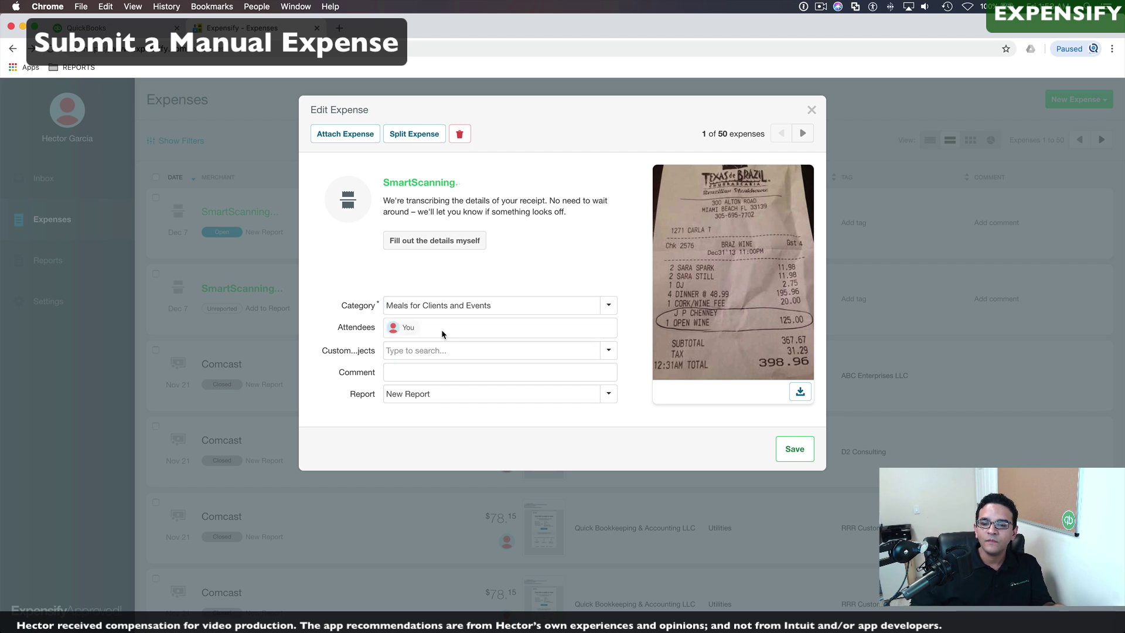
Step: Add two colleagues as attendees on the expense
left_click(436, 332)
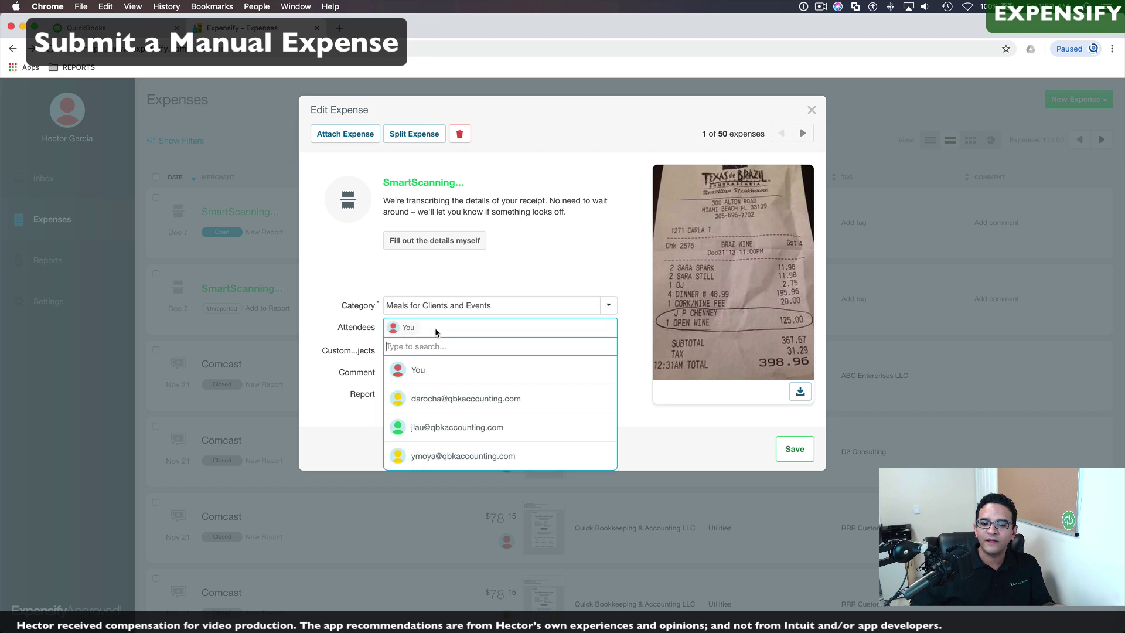
left_click(462, 457)
key("Return")
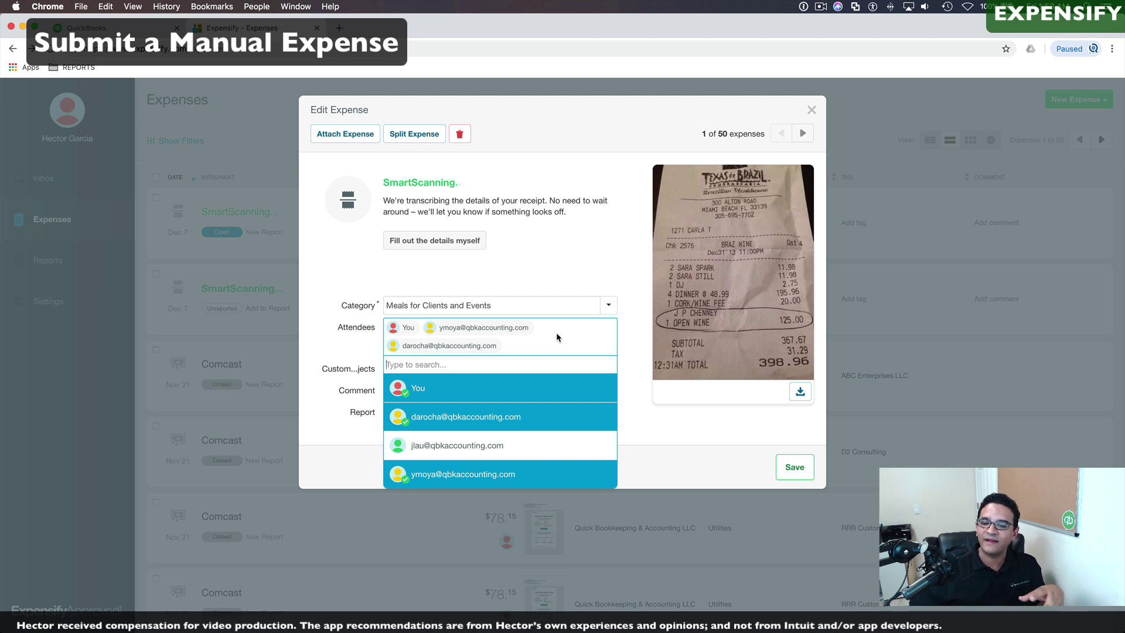
left_click(653, 417)
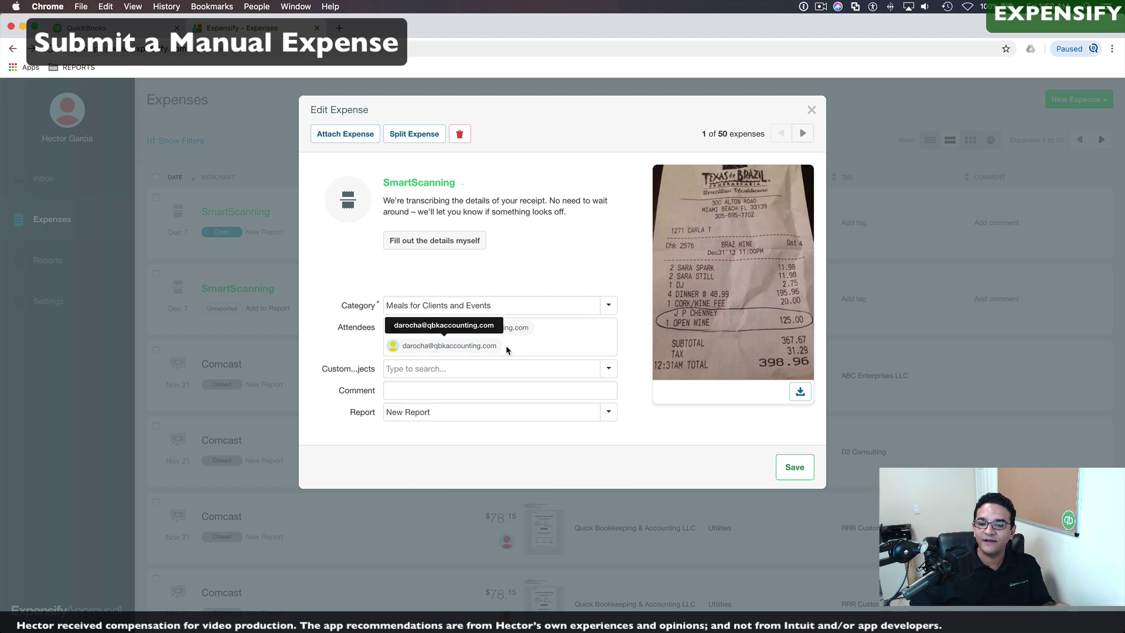
Step: Assign customer ABC Enterprises LLC, comment 'Discussed new project', and save
left_click(608, 368)
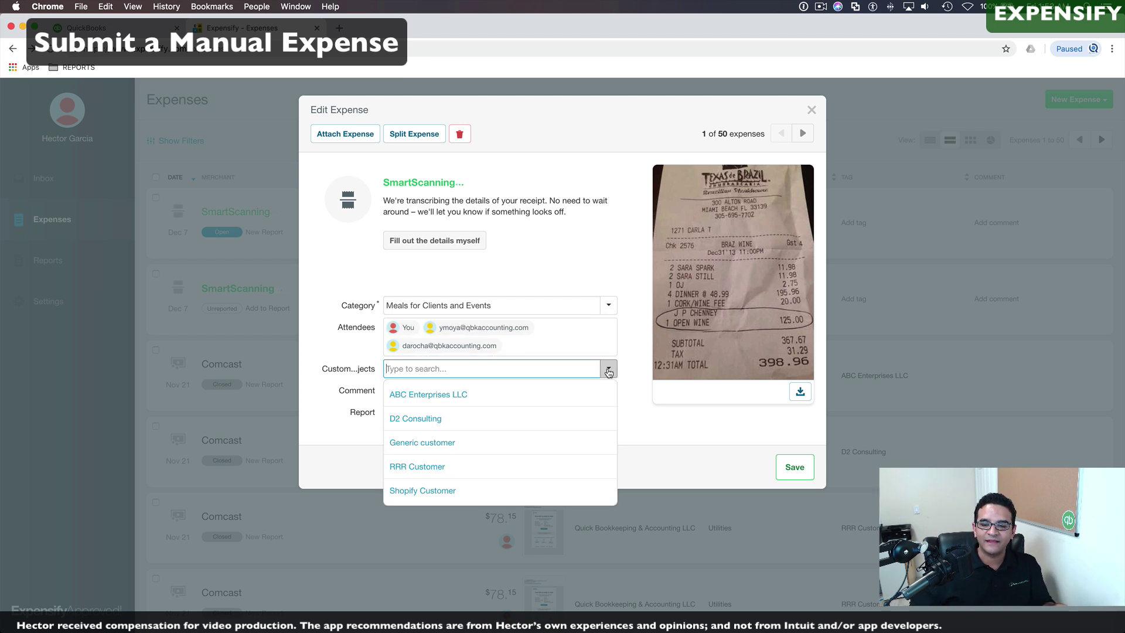
left_click(431, 395)
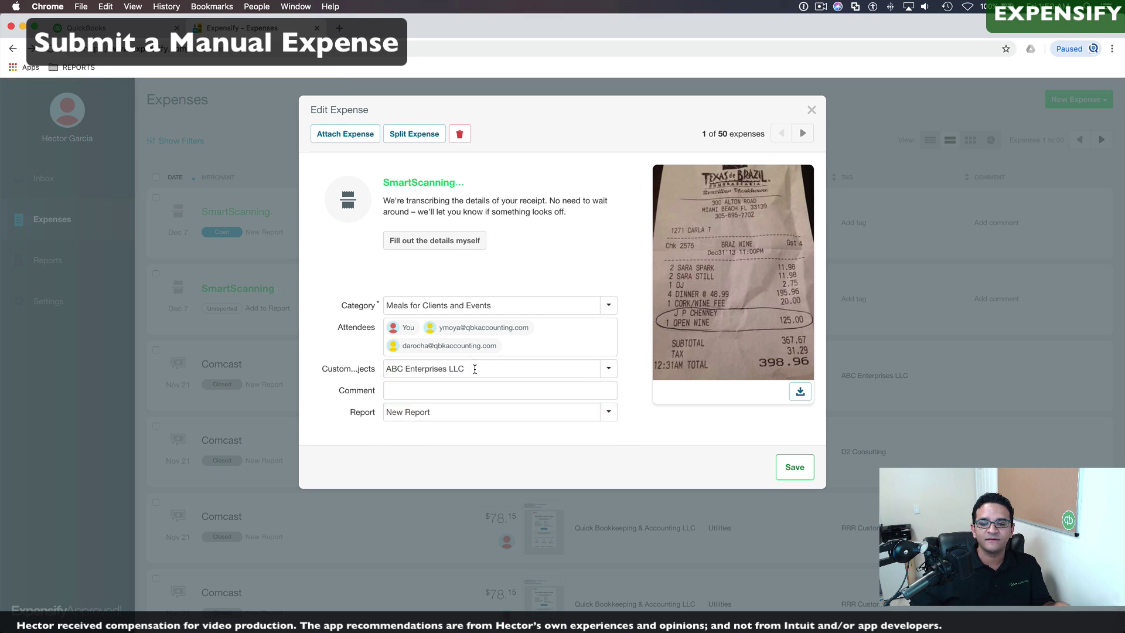
left_click(413, 391)
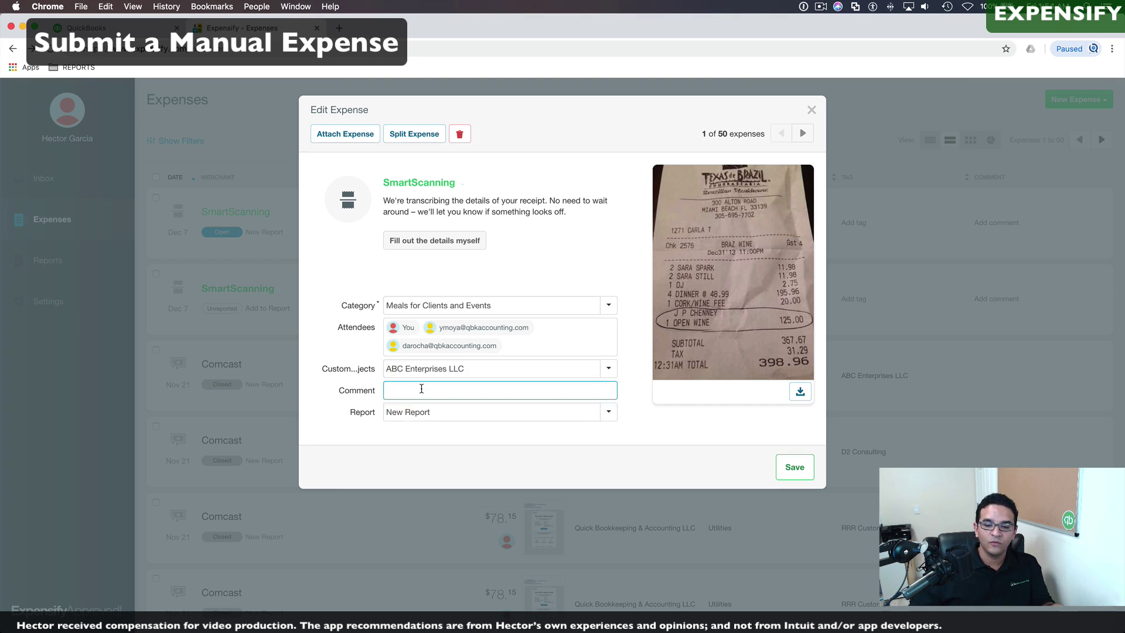
type("Discussed new project")
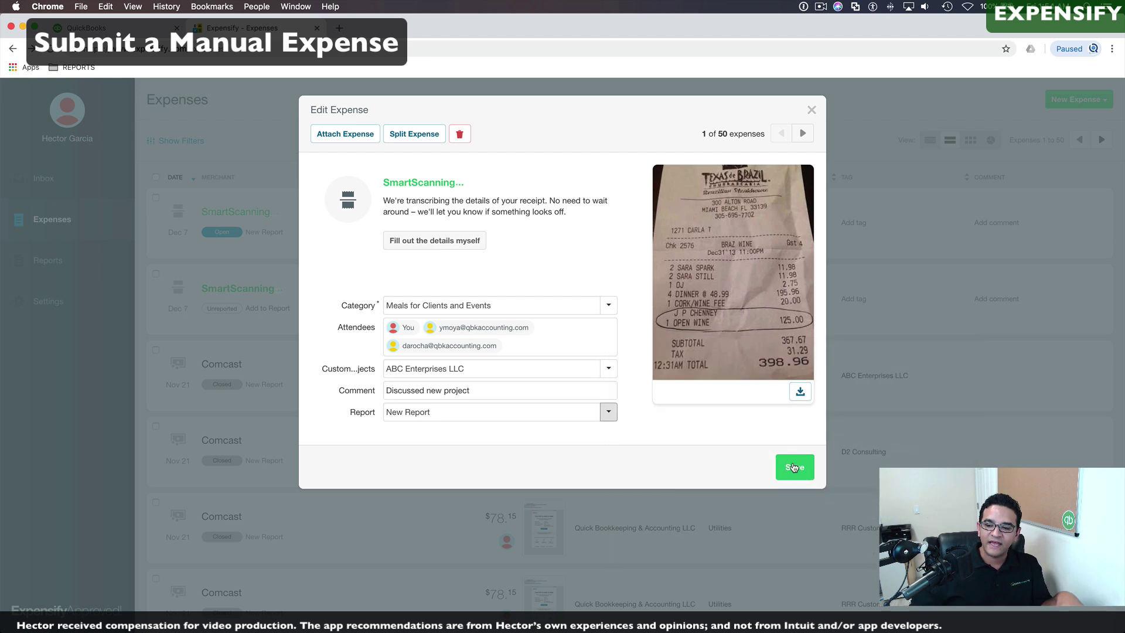
left_click(794, 465)
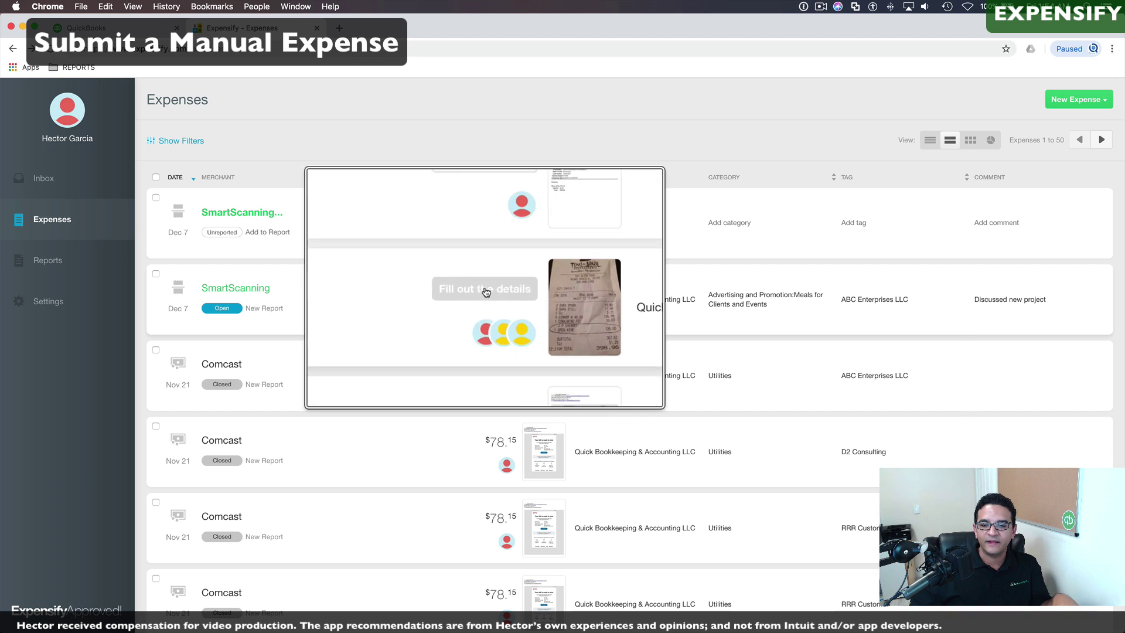
Step: Enter merchant Texas de Brazil, date Dec 31 and total 398.96 manually
left_click(485, 291)
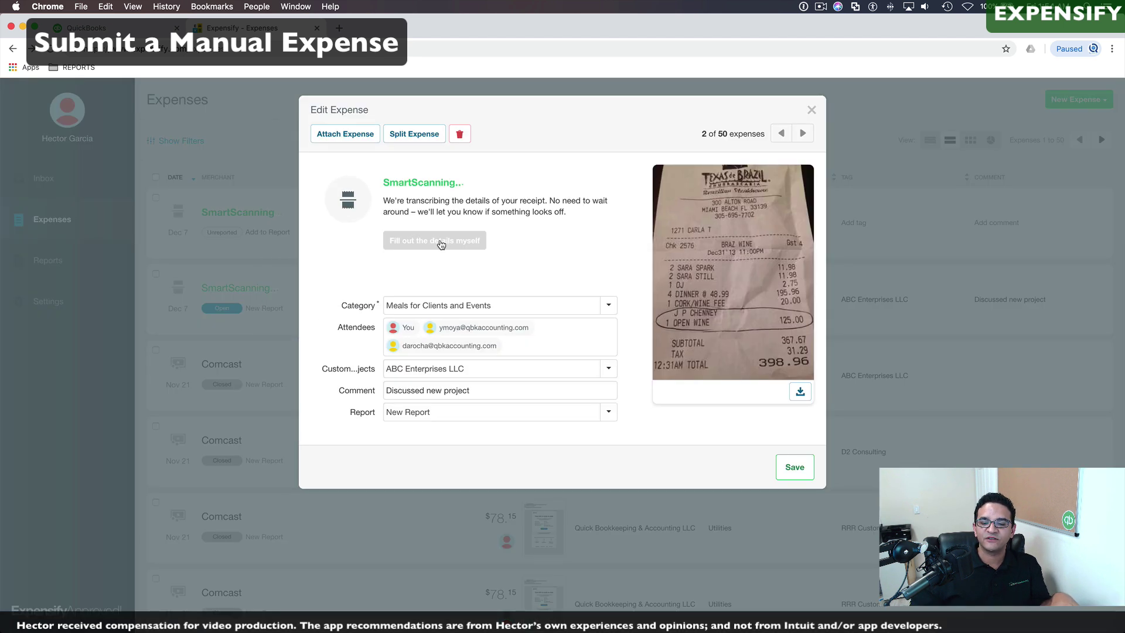
left_click(439, 242)
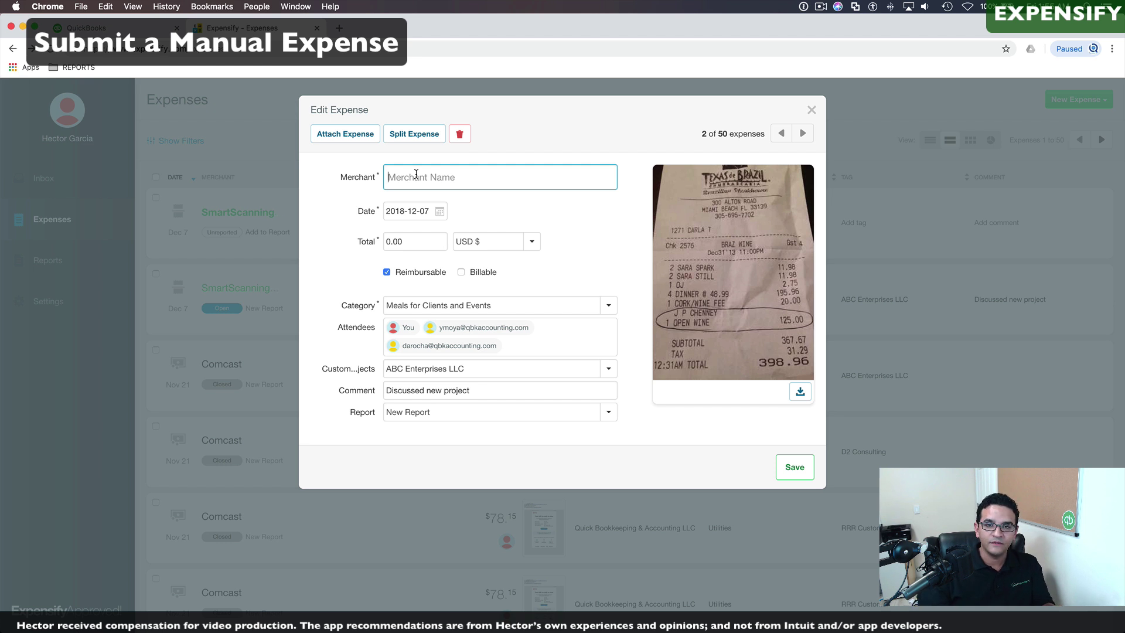
type("Texas de Brazil")
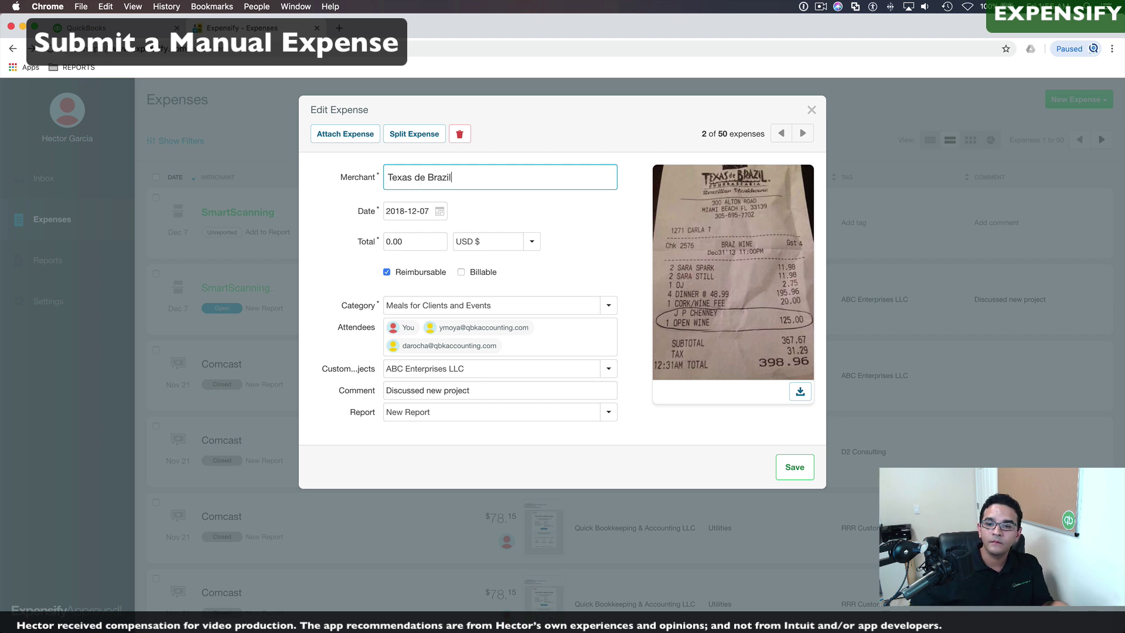
left_click(414, 211)
left_click(413, 340)
left_click_drag(405, 241, 368, 242)
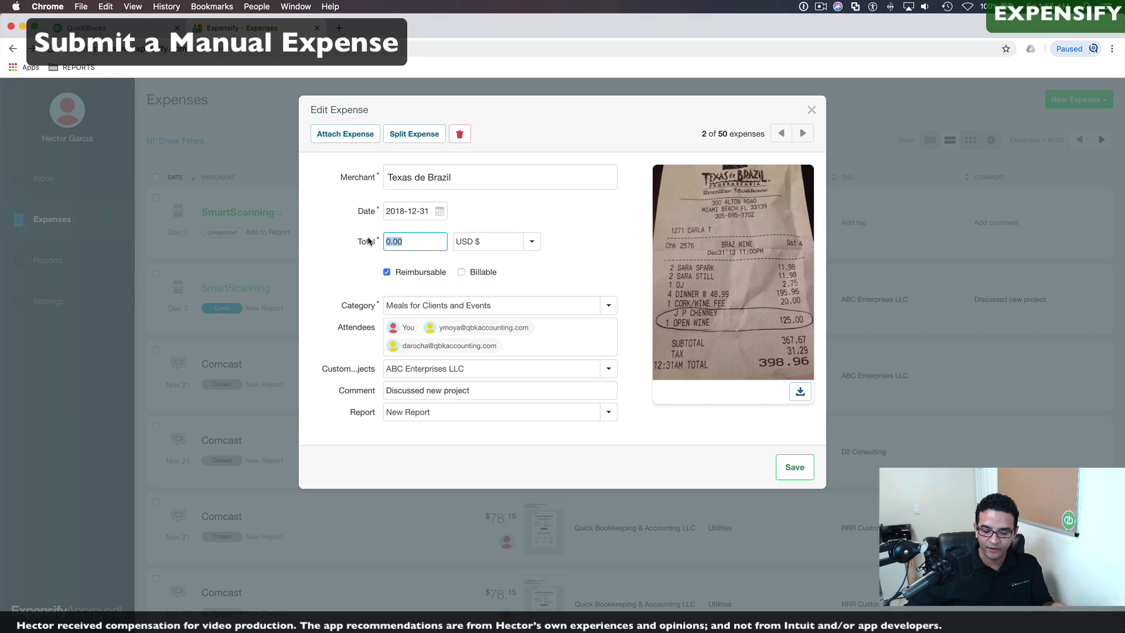
type("398.96")
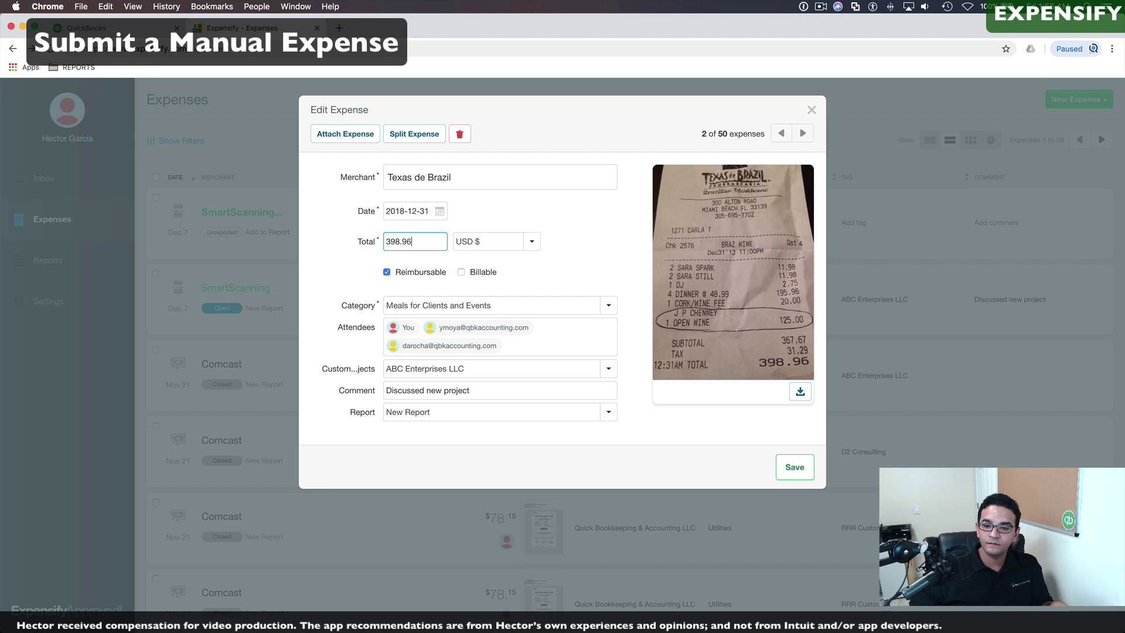
key("Tab")
key("Tab")
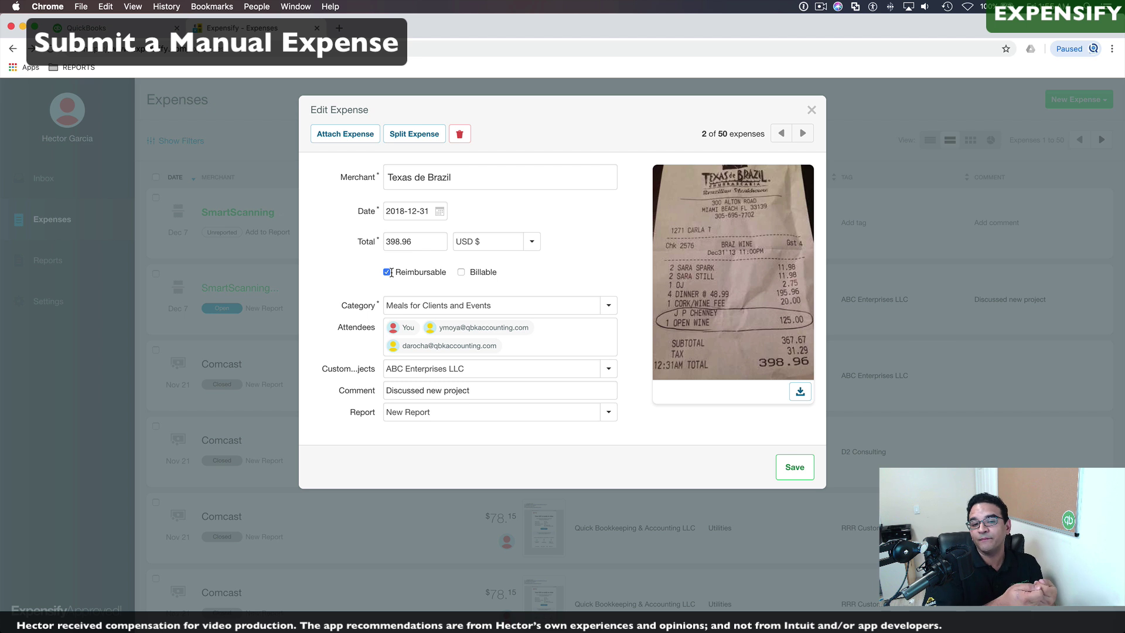
Step: Keep the expense reimbursable but not billable, then save it
left_click(461, 272)
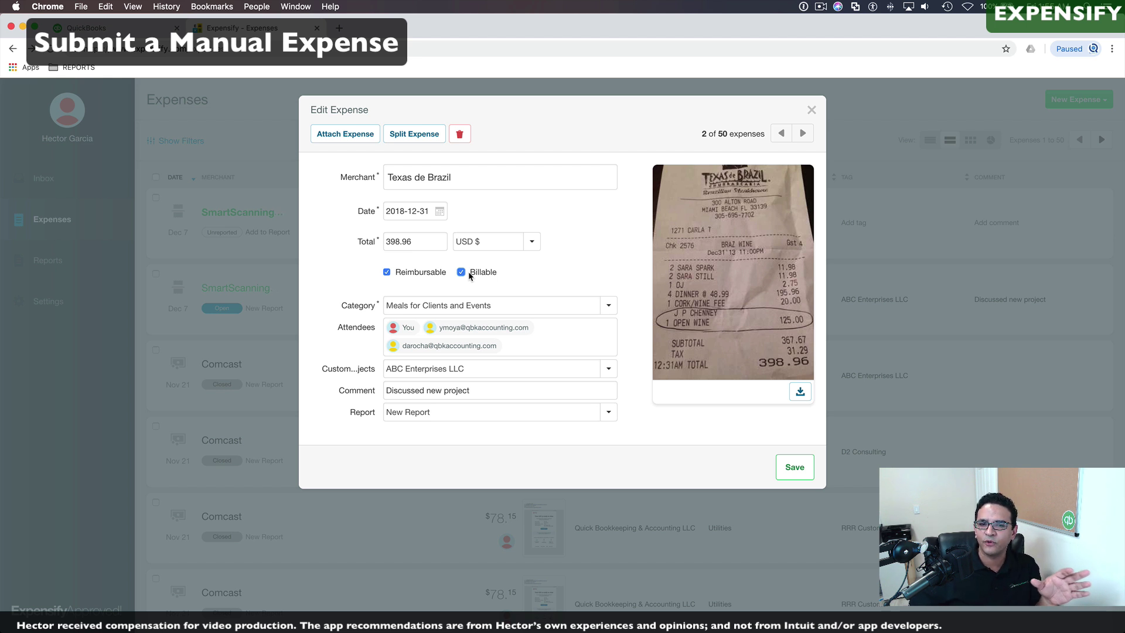
left_click(401, 273)
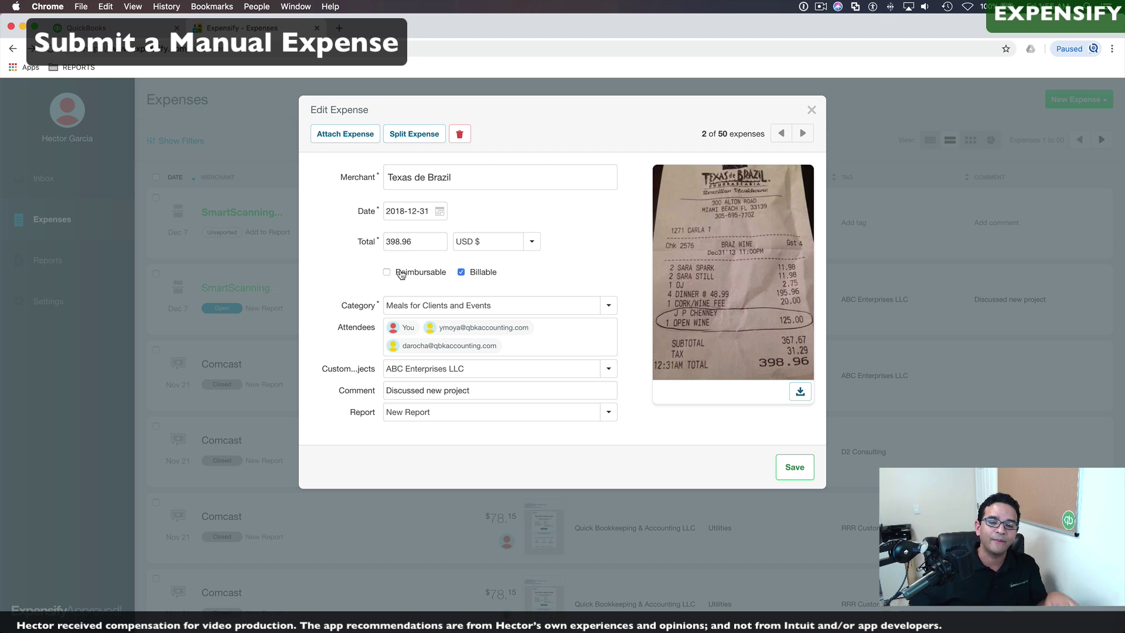
left_click(400, 274)
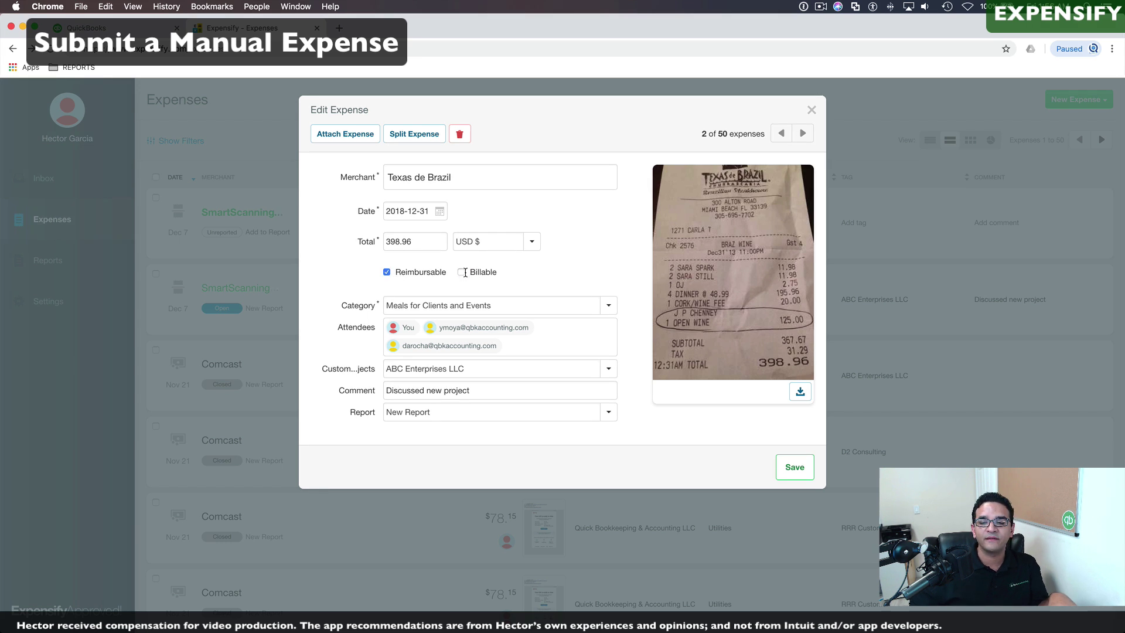
left_click(462, 273)
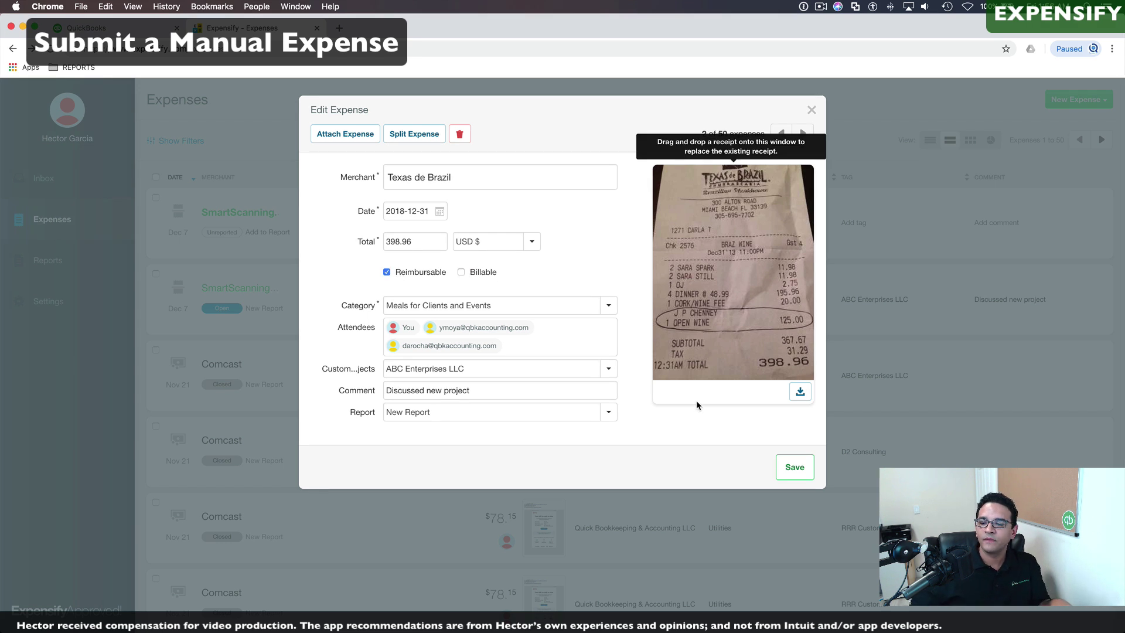
left_click(794, 467)
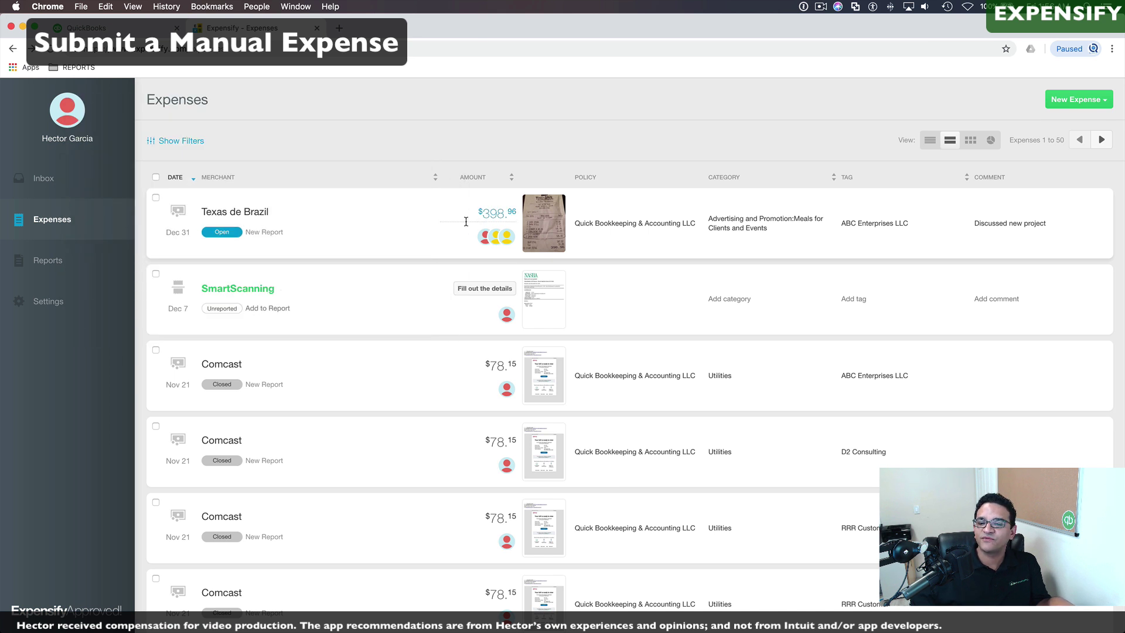
Step: Submit the $398.96 New Report to yourself, then view the Reports list
left_click(221, 231)
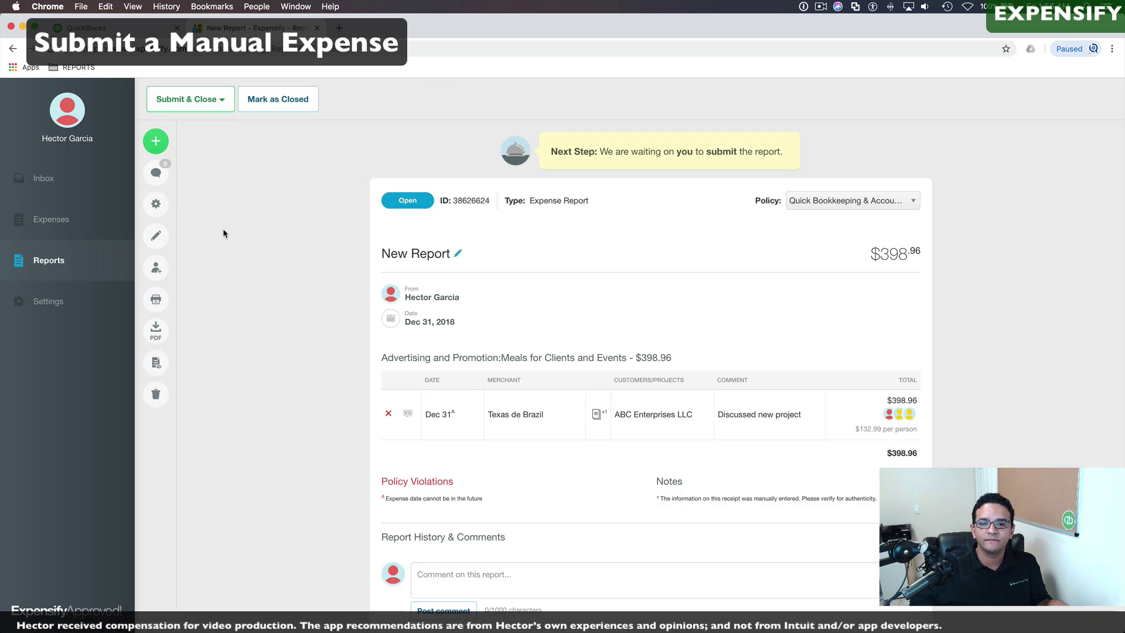
left_click(221, 103)
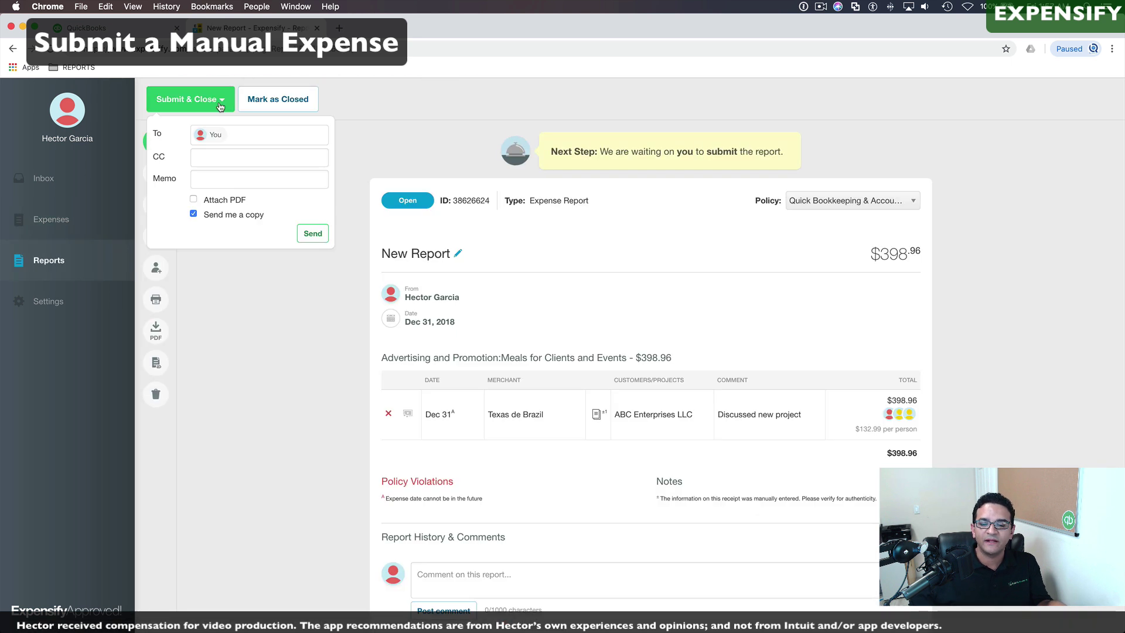
left_click(228, 135)
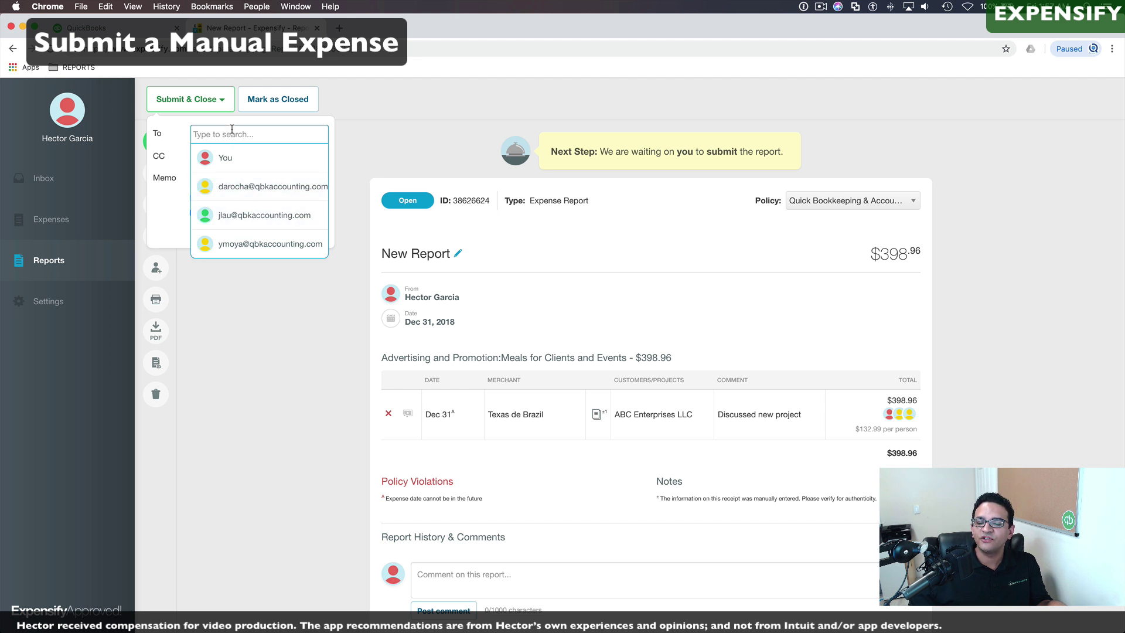
left_click(258, 157)
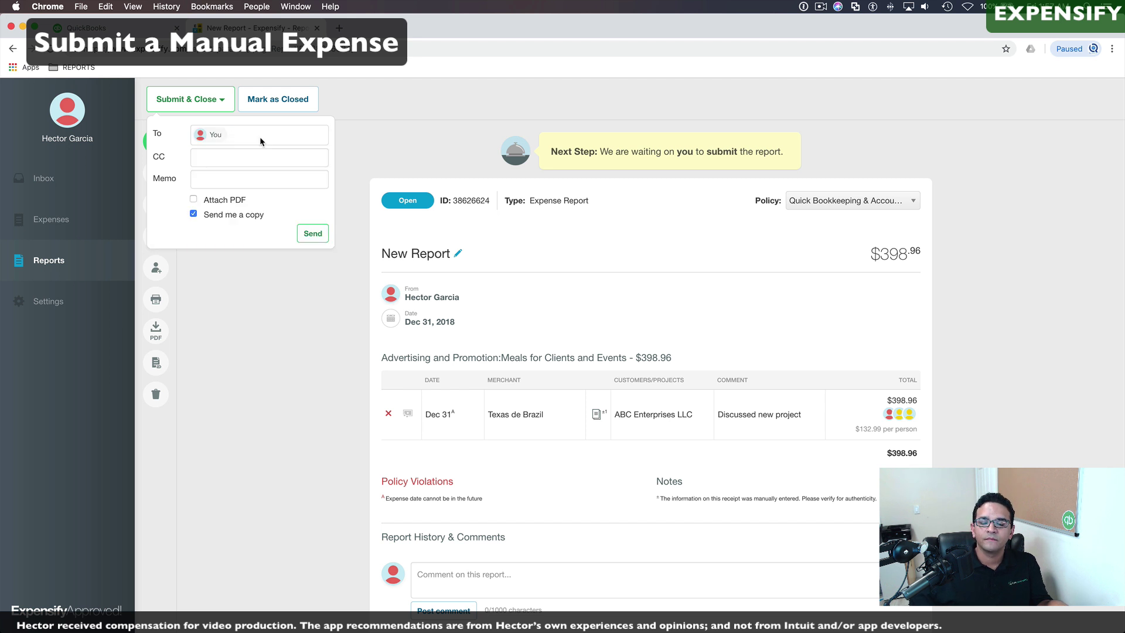
scroll(205, 199, "down", 1)
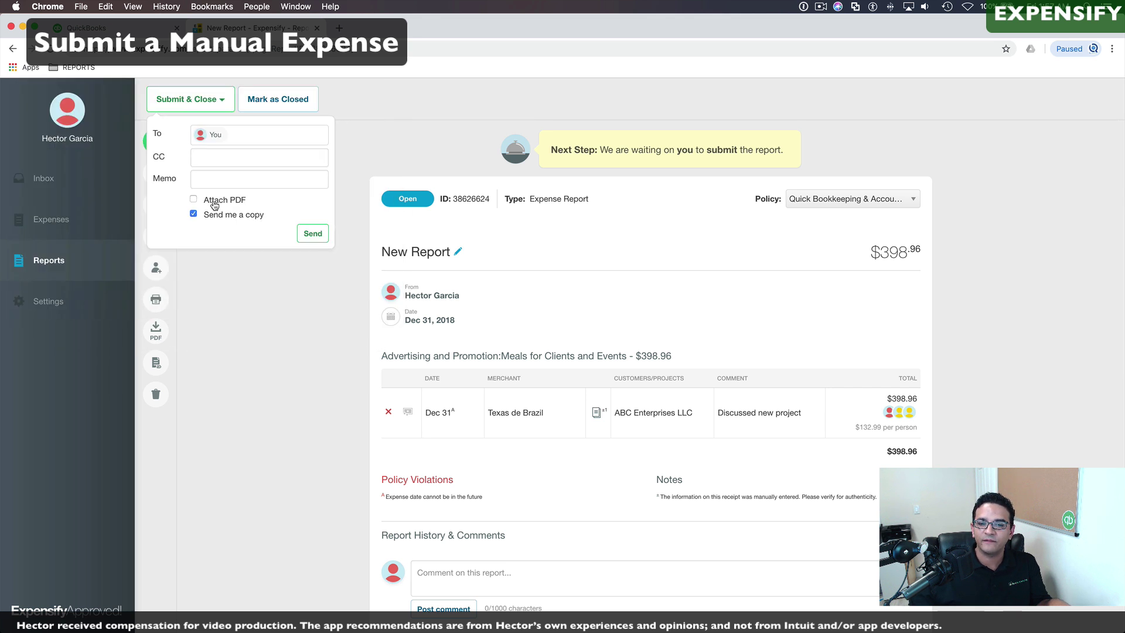
left_click(310, 235)
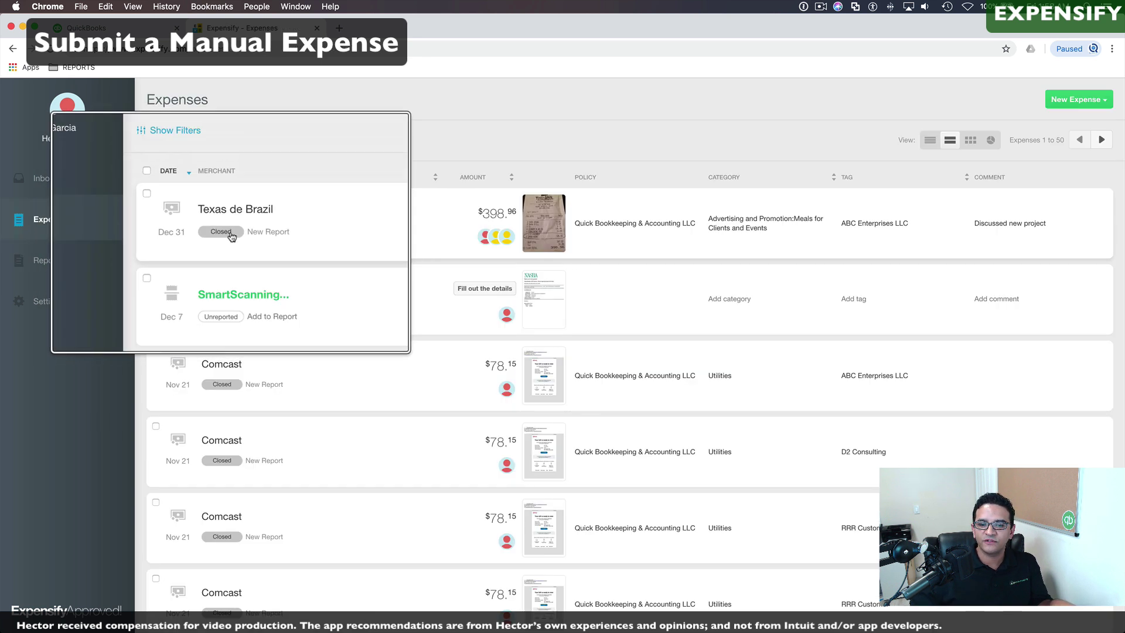
left_click(48, 260)
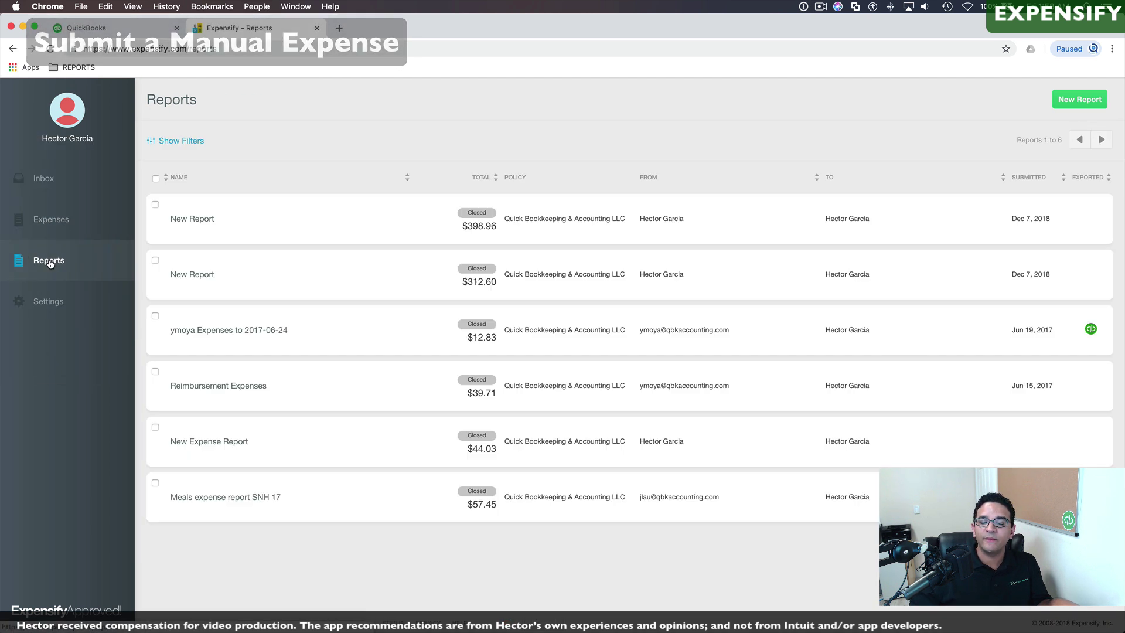
Step: Export the closed $398.96 New Report to QuickBooks Online via its Export to menu
left_click(201, 220)
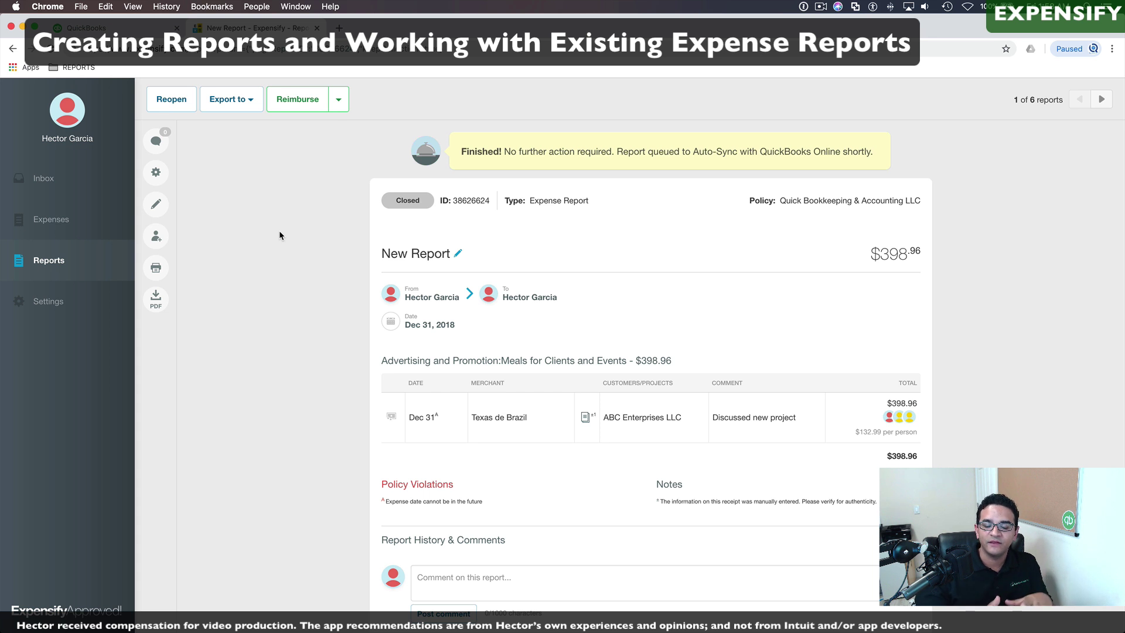
left_click(249, 103)
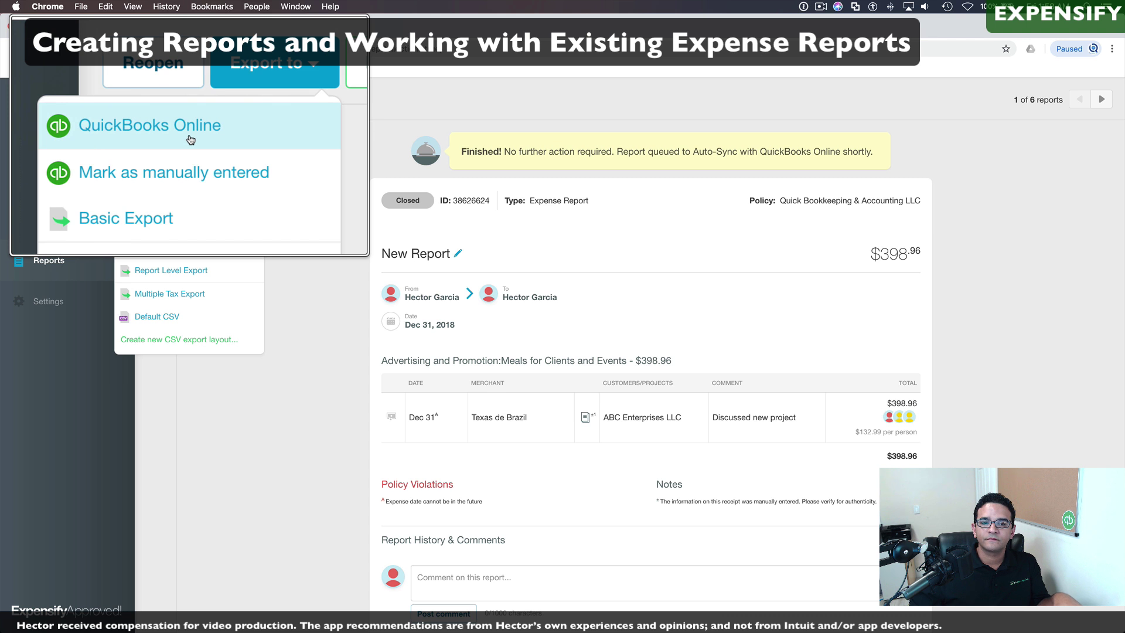
left_click(190, 137)
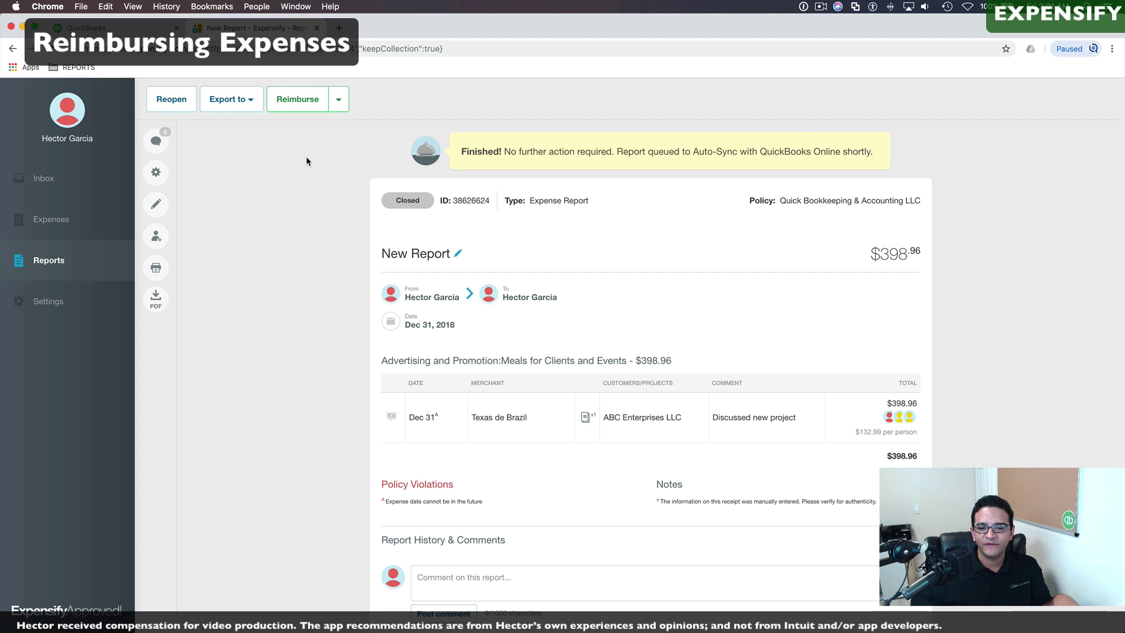
Step: Start a Via Direct Deposit (ACH) reimbursement, entering bank account details manually from the routing number
left_click(338, 99)
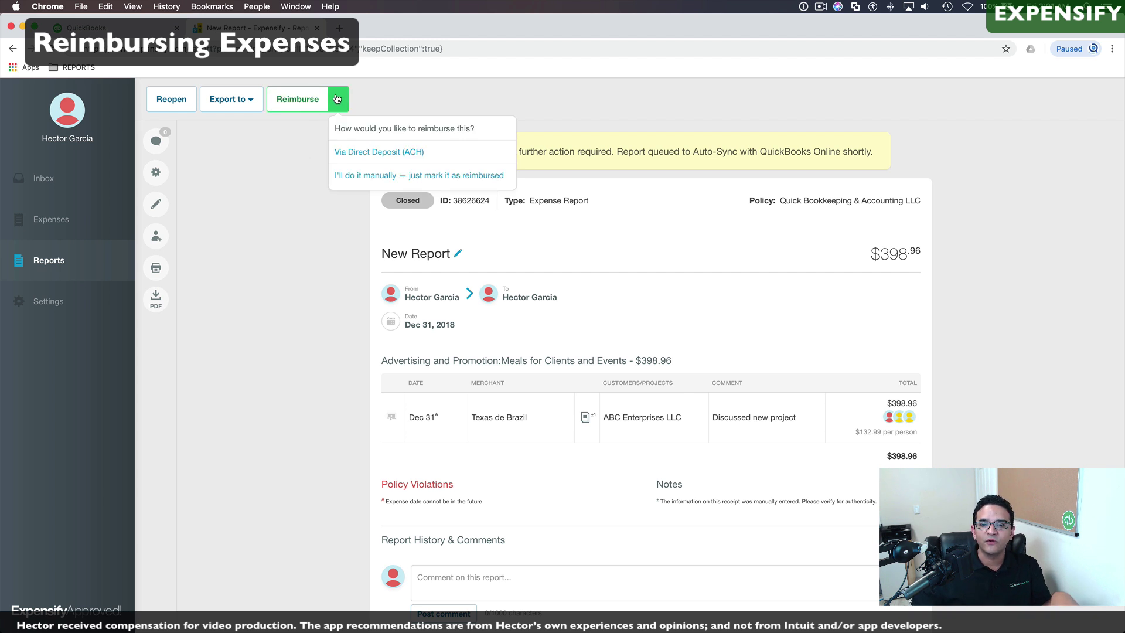
left_click(338, 99)
left_click(305, 103)
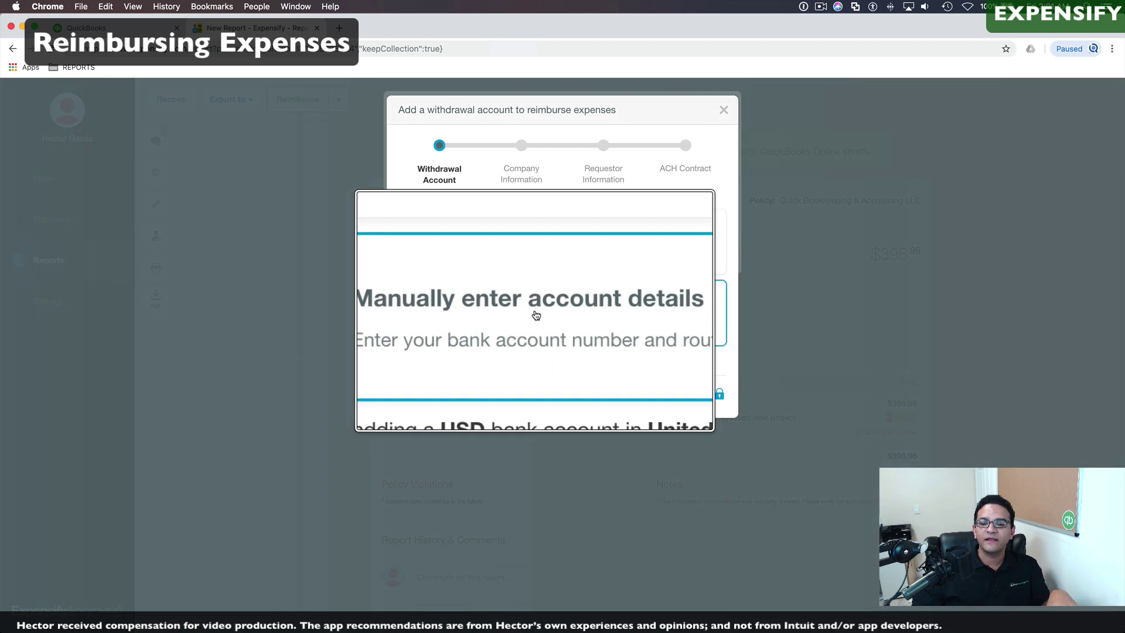
left_click(534, 314)
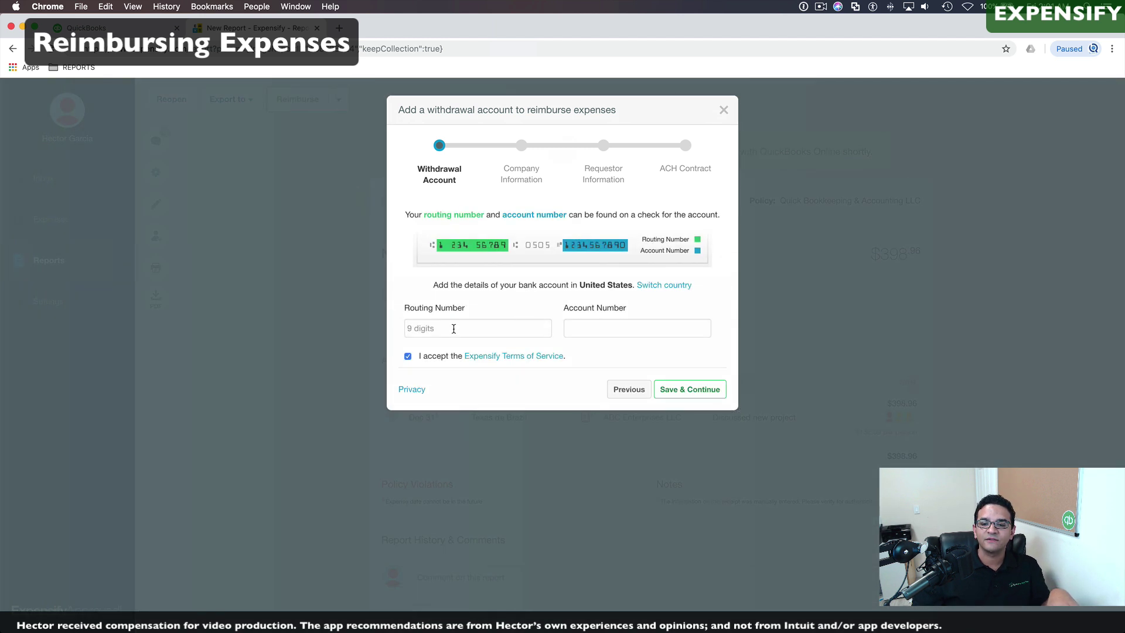
left_click(454, 328)
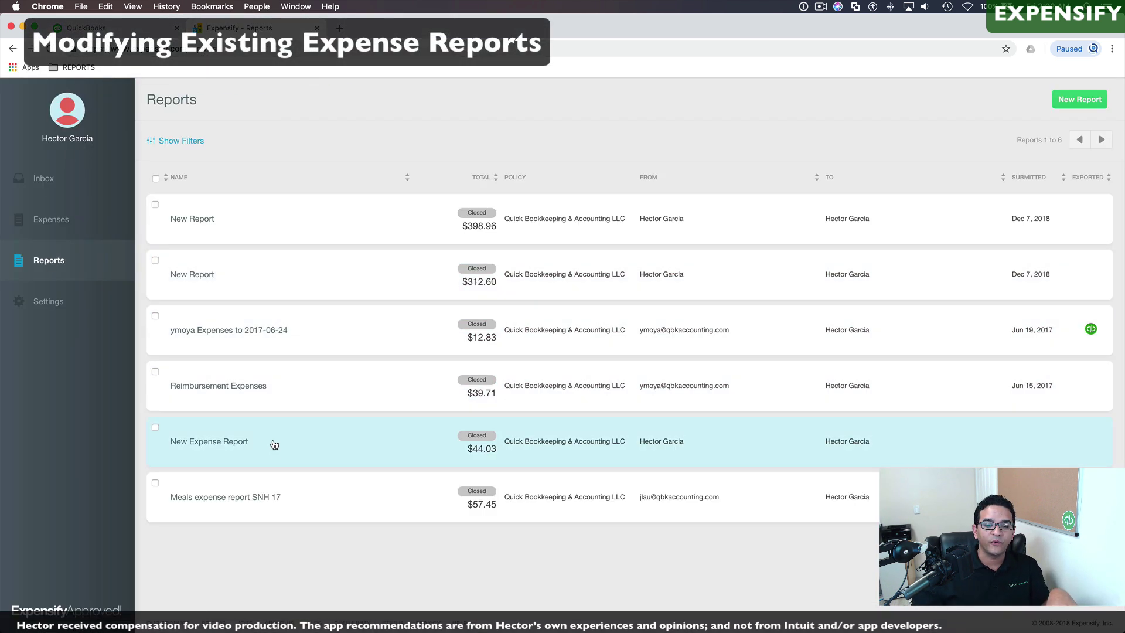
Step: Open the Reimbursement Expenses report and review its Morimoto Orlando and Sunshine Chevron meals expenses
left_click(263, 384)
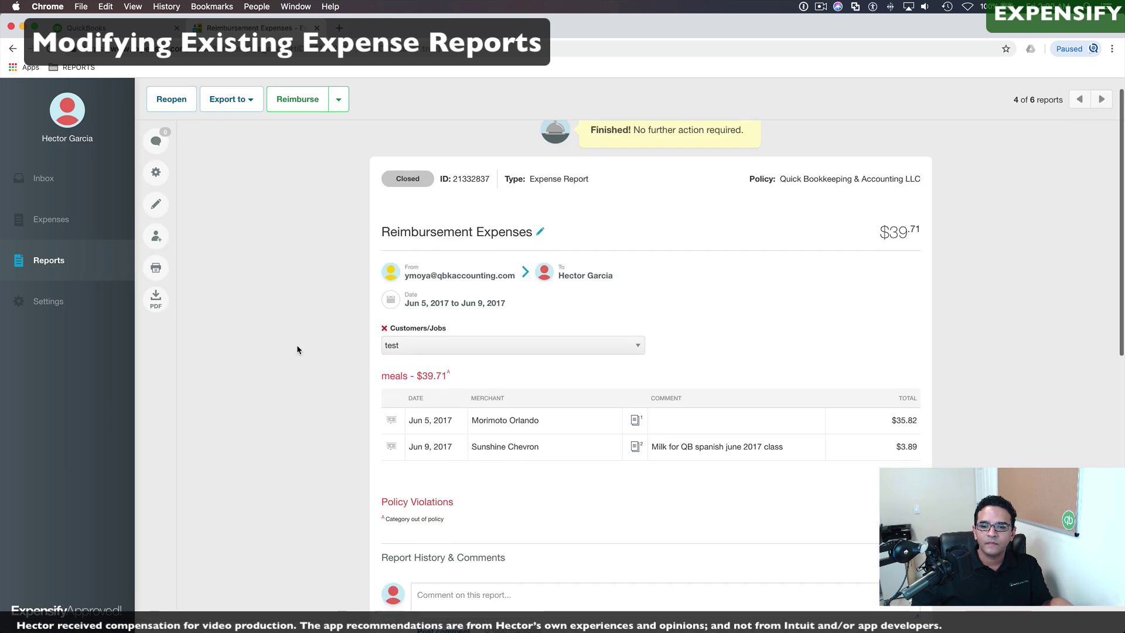
scroll(296, 345, "down", 3)
scroll(297, 349, "up", 2)
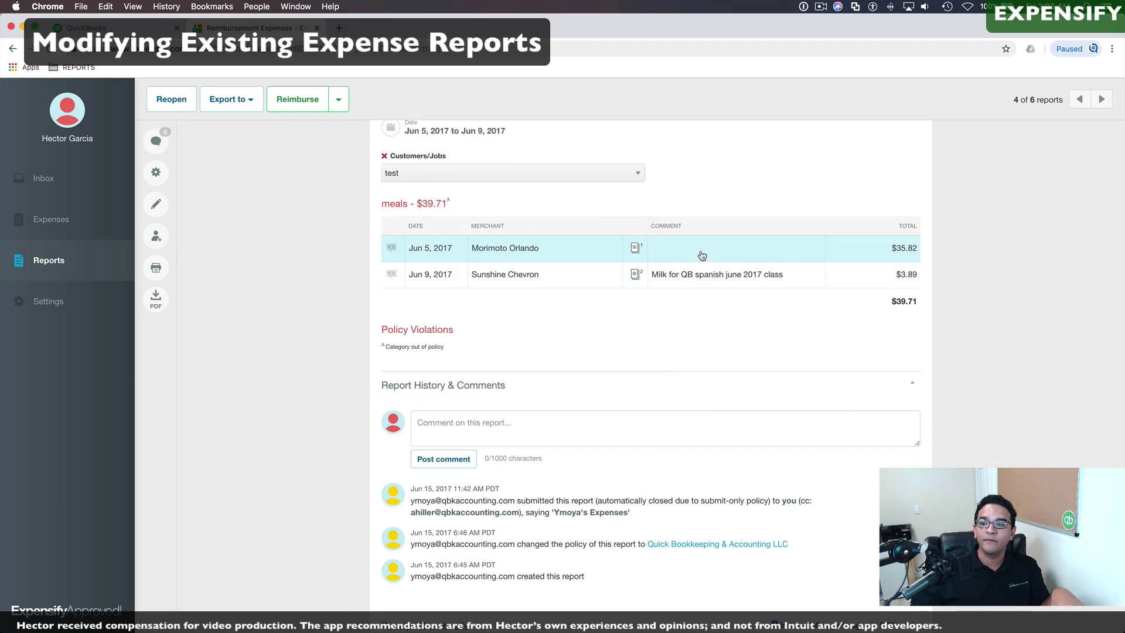
Step: Recategorize the Morimoto Orlando expense as a meals category, comment 'Dinner after Training', and save
left_click(637, 252)
left_click_drag(477, 216, 370, 213)
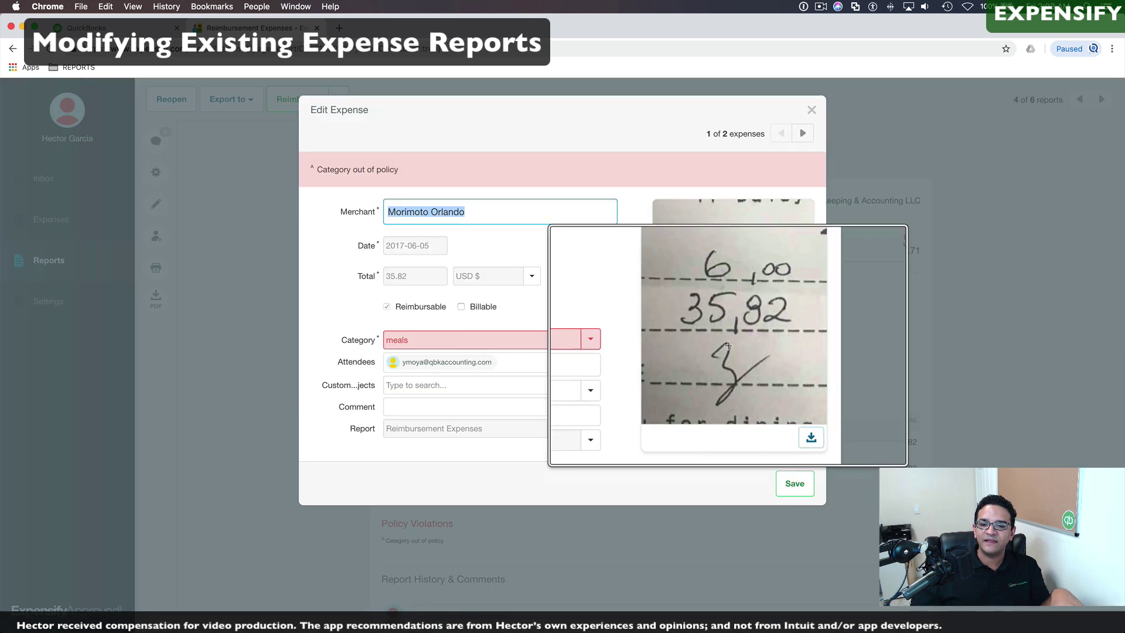
left_click(727, 319)
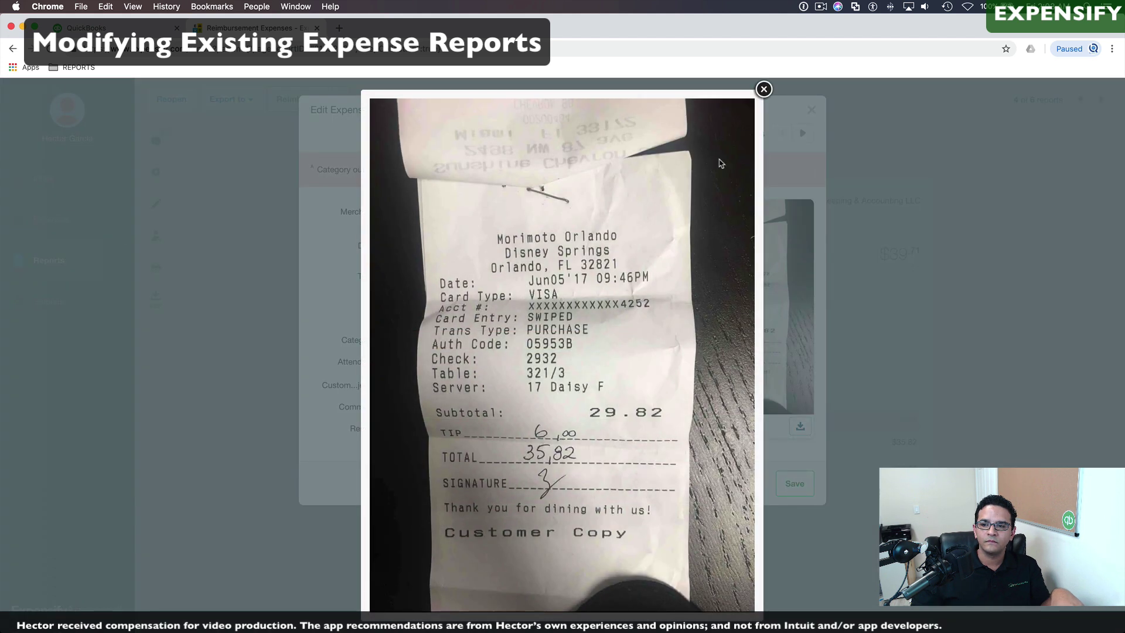
left_click(482, 327)
left_click(413, 337)
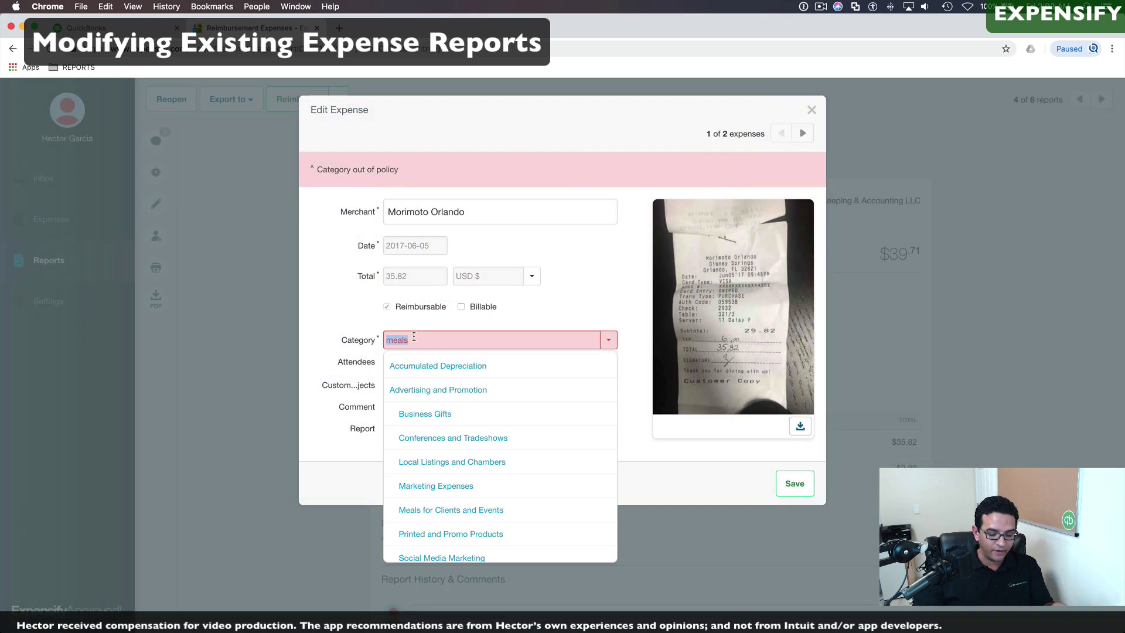
type("meal")
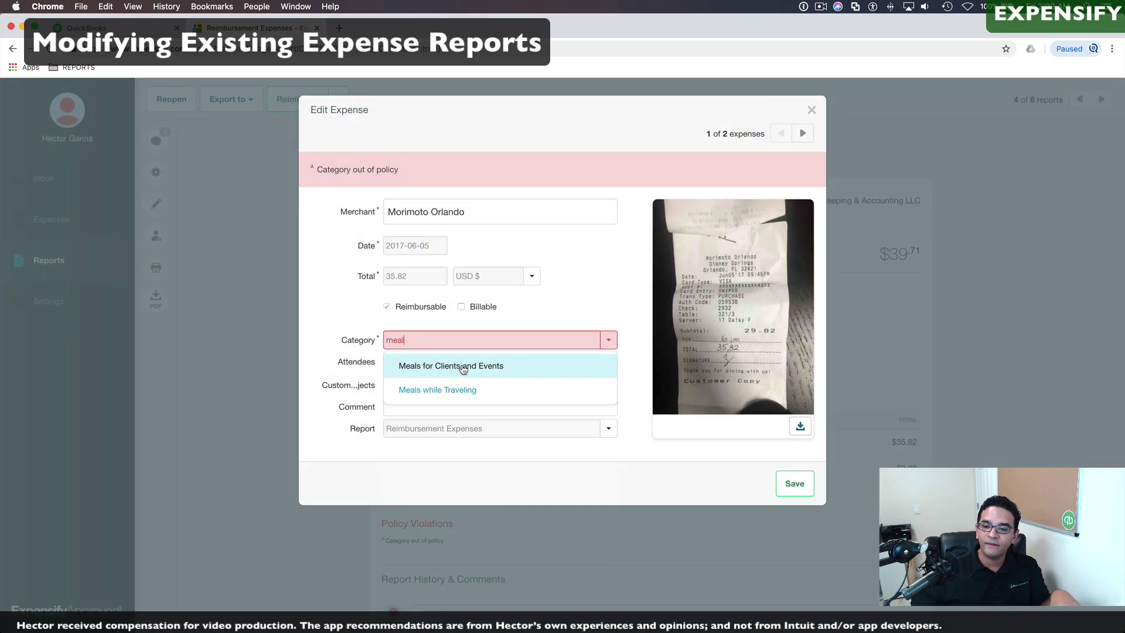
left_click(463, 366)
left_click(609, 341)
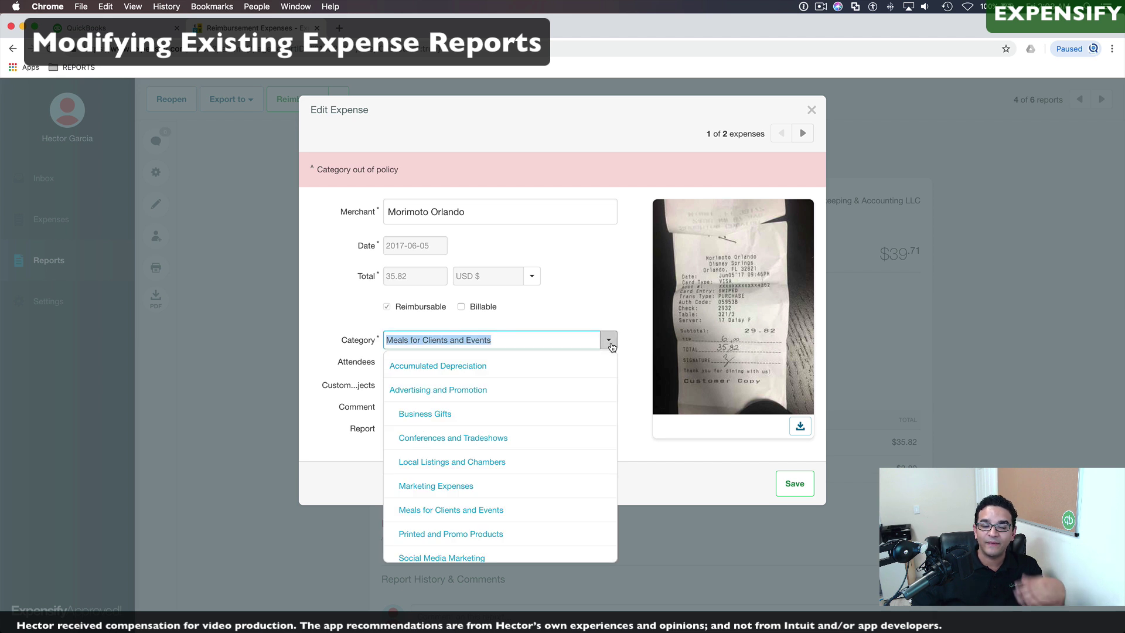
left_click(610, 342)
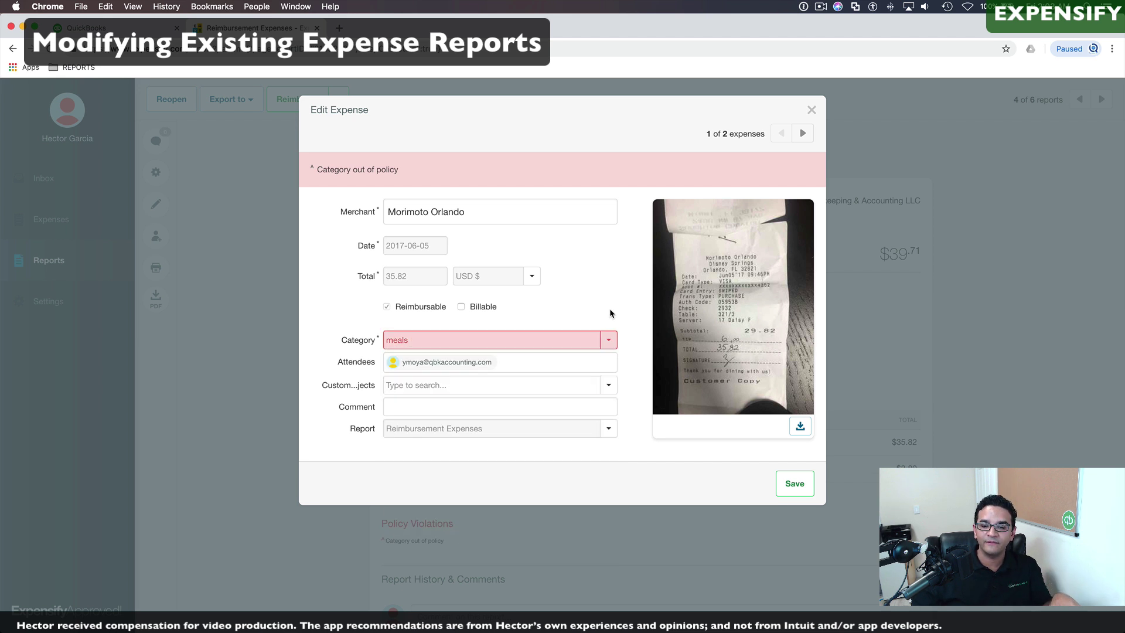
left_click(427, 408)
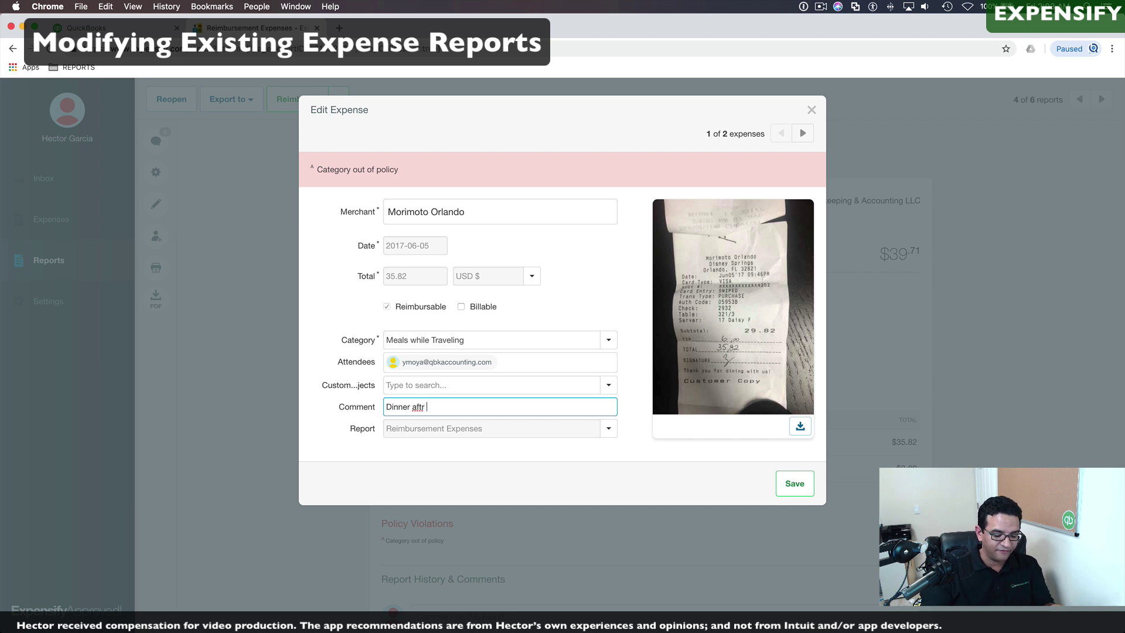
type("Dinner after Training")
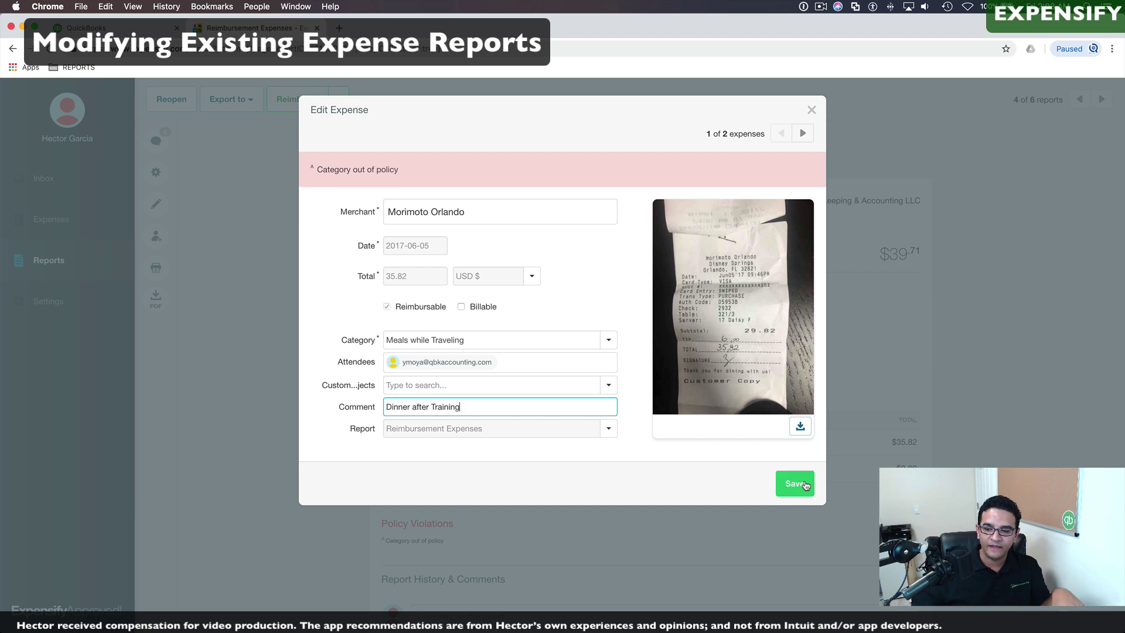
left_click(795, 484)
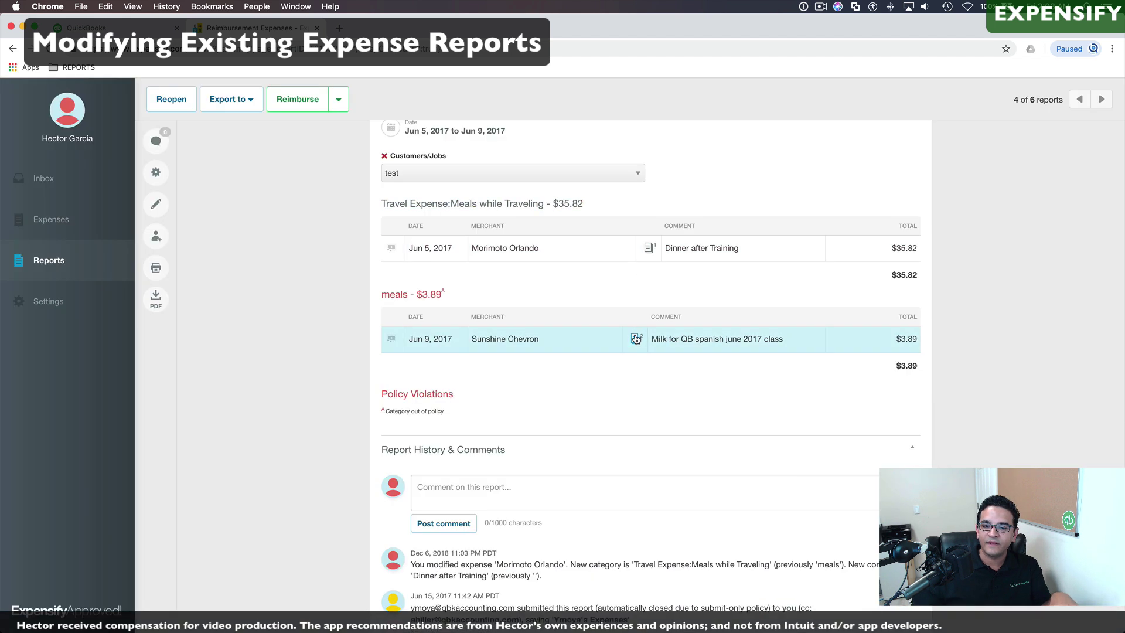
Step: Set the Sunshine Chevron expense to Meals while Traveling, save, and export the report to QuickBooks Online
left_click(642, 342)
left_click(425, 341)
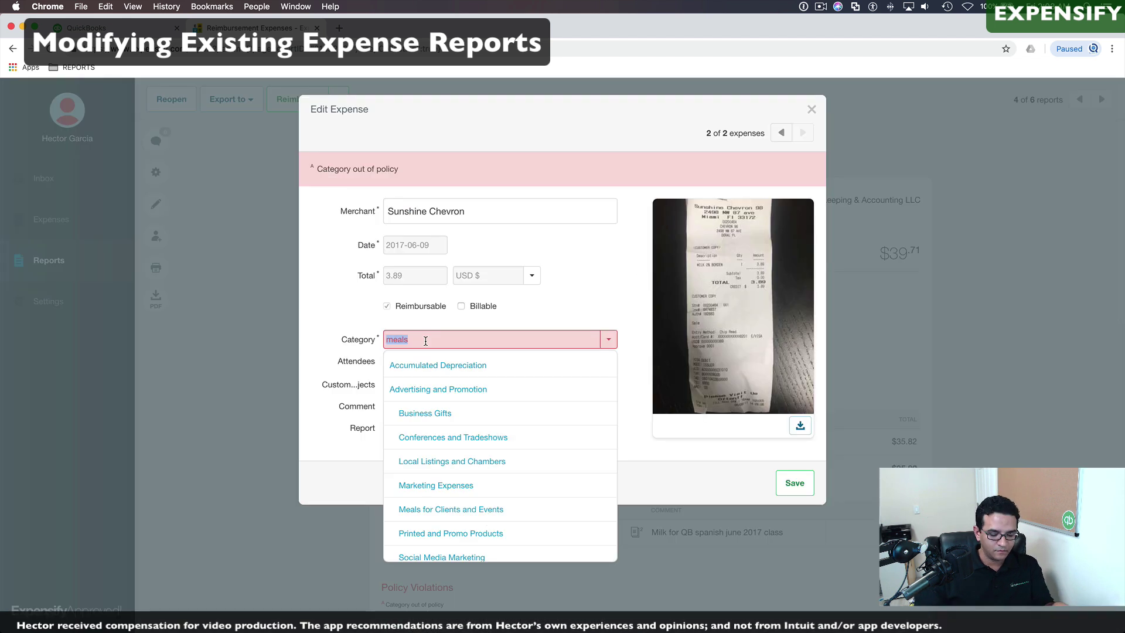
type("meal")
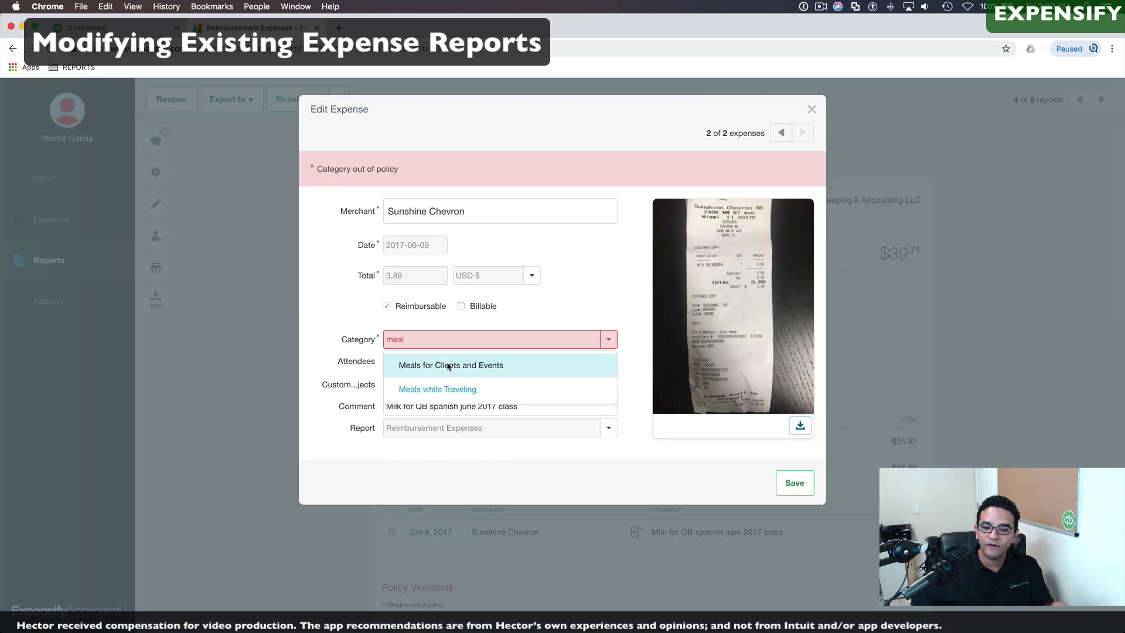
left_click(437, 389)
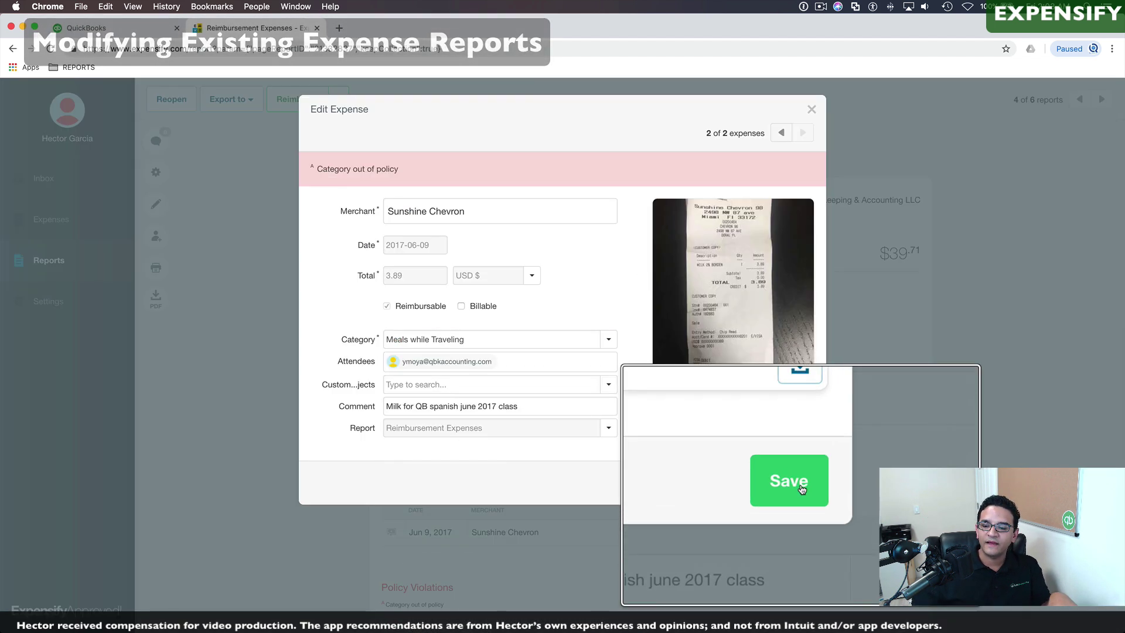
left_click(795, 484)
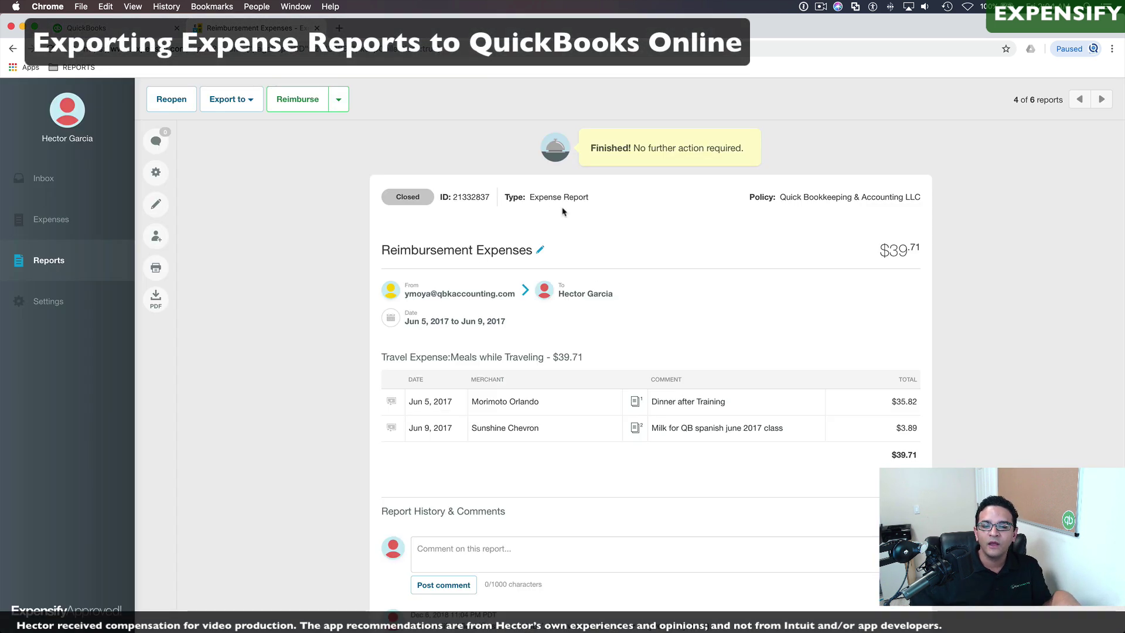
left_click(251, 104)
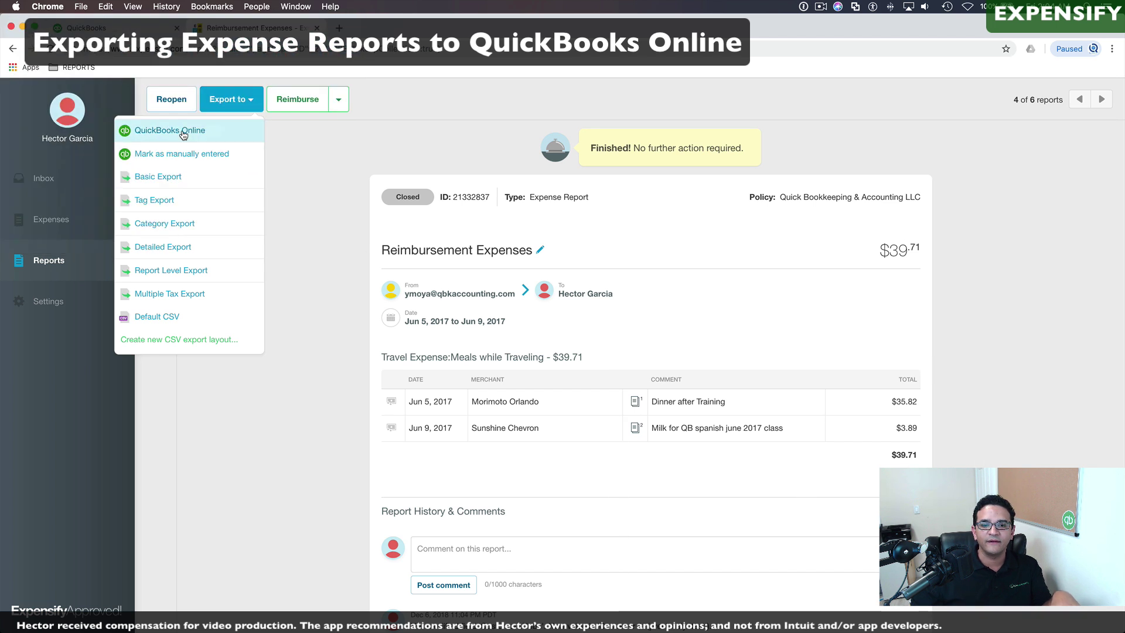
left_click(183, 131)
Step: Find the exported bill in QuickBooks Online recent transactions and inspect its lines and third receipt attachment
left_click(103, 29)
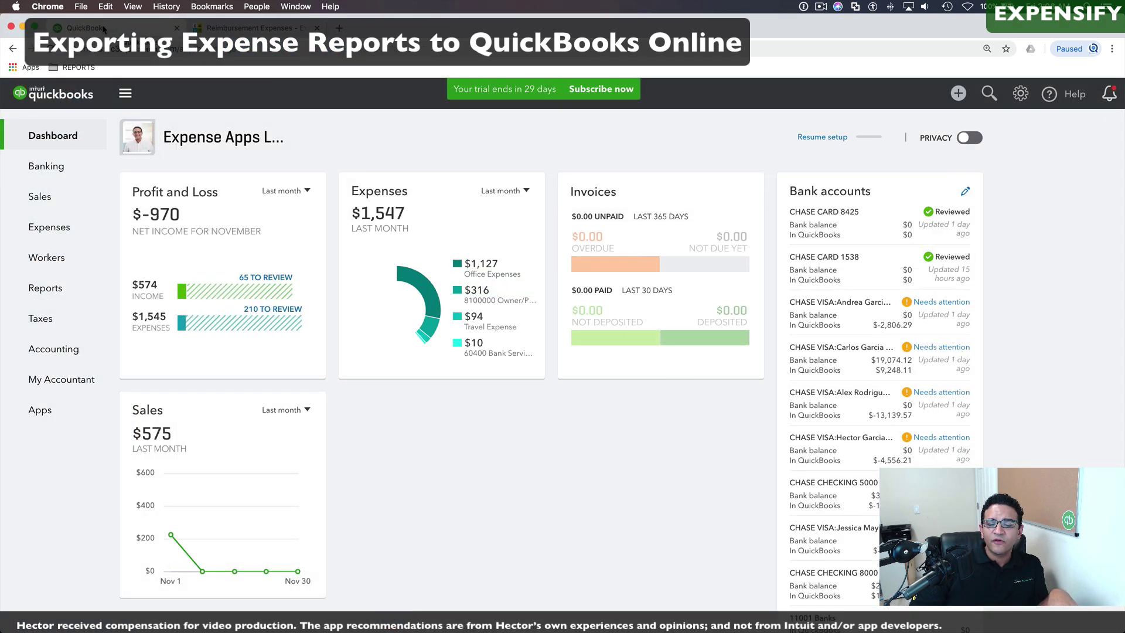
left_click(989, 94)
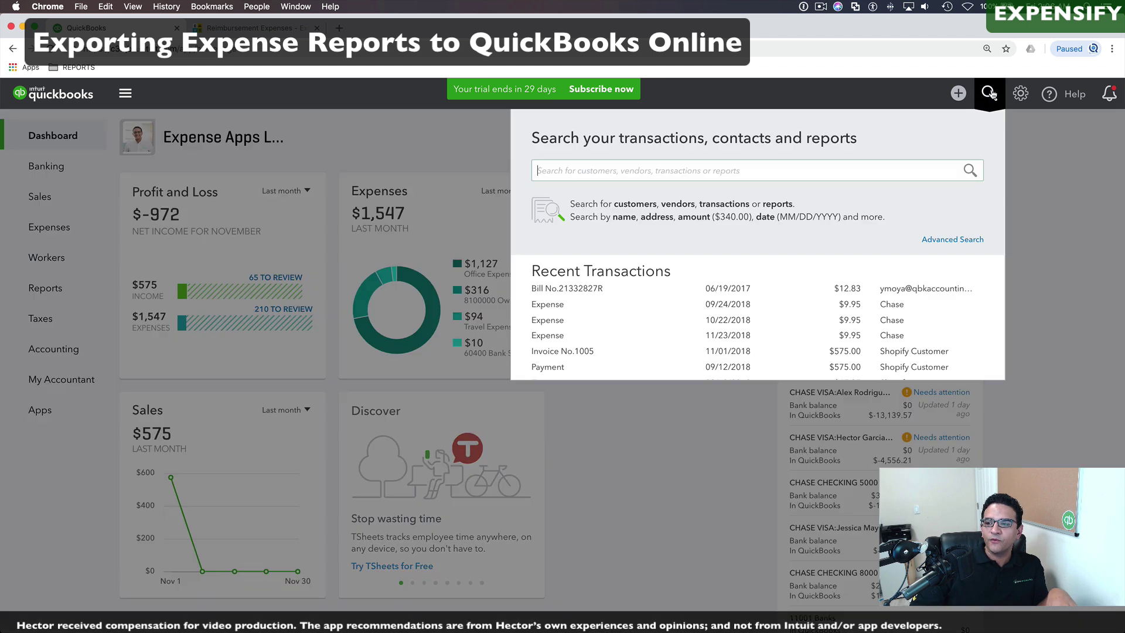
left_click(573, 289)
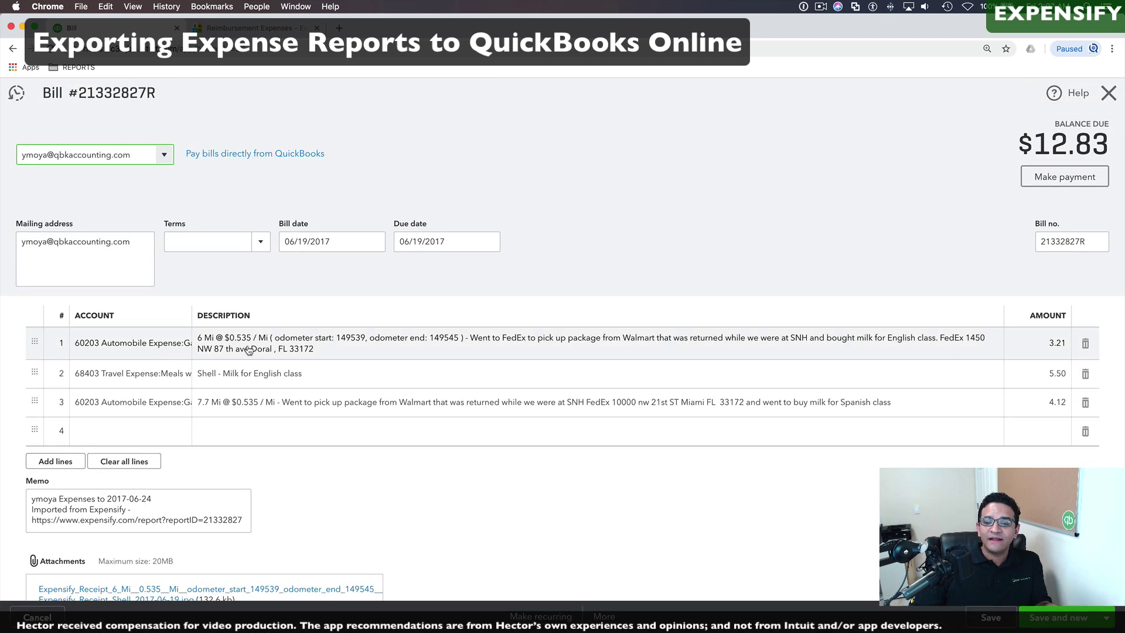
left_click(249, 350)
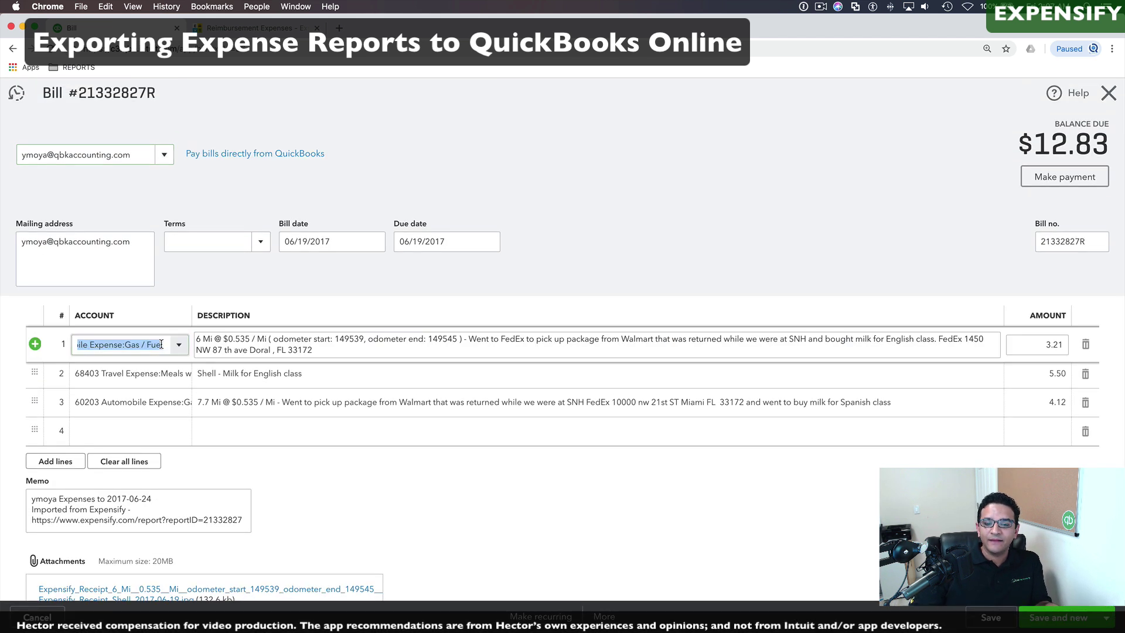
left_click(244, 346)
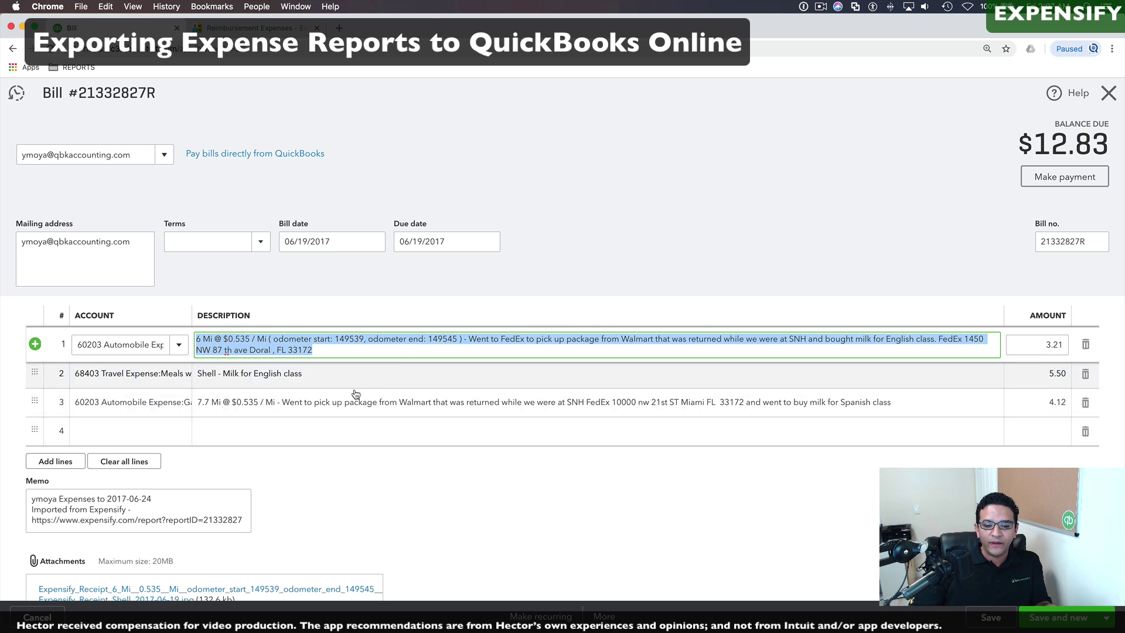
scroll(356, 393, "down", 3)
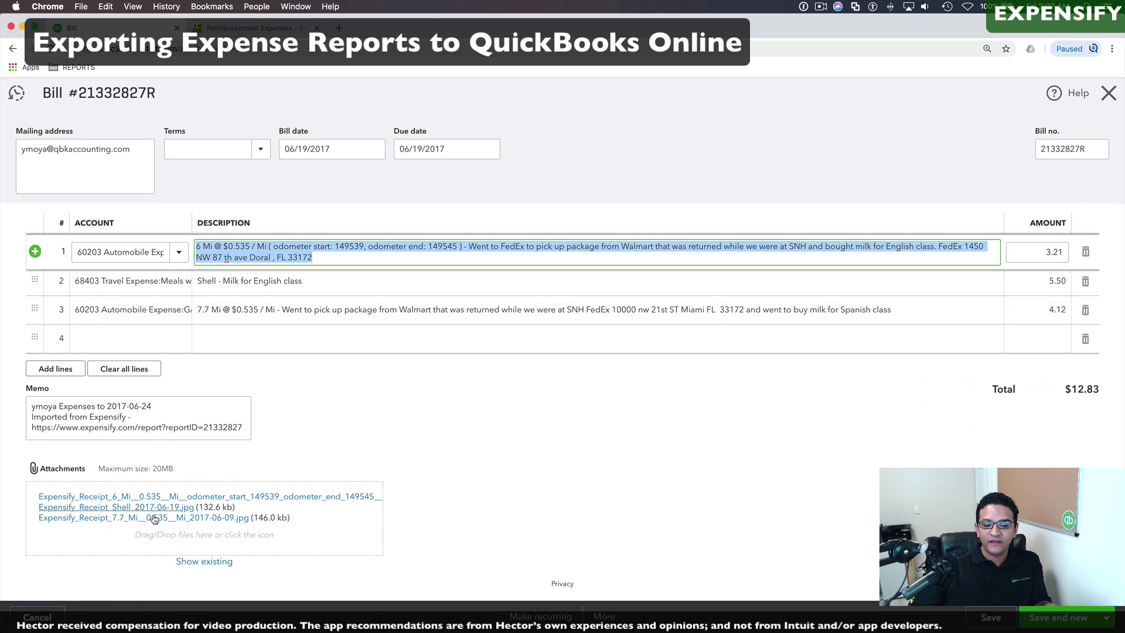
left_click(154, 517)
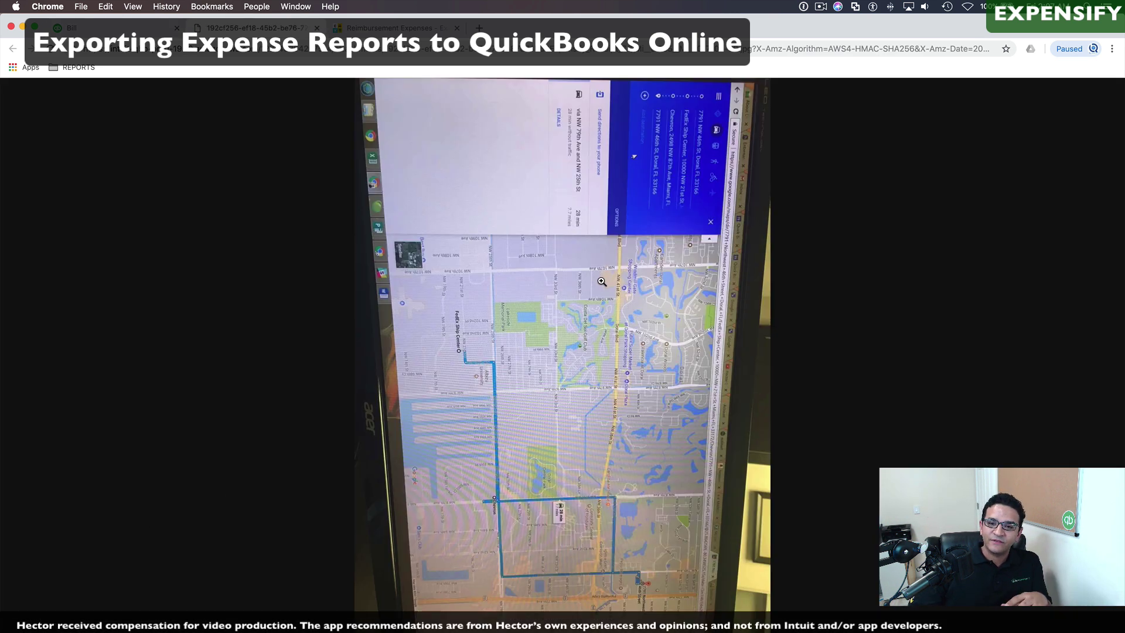
left_click(317, 28)
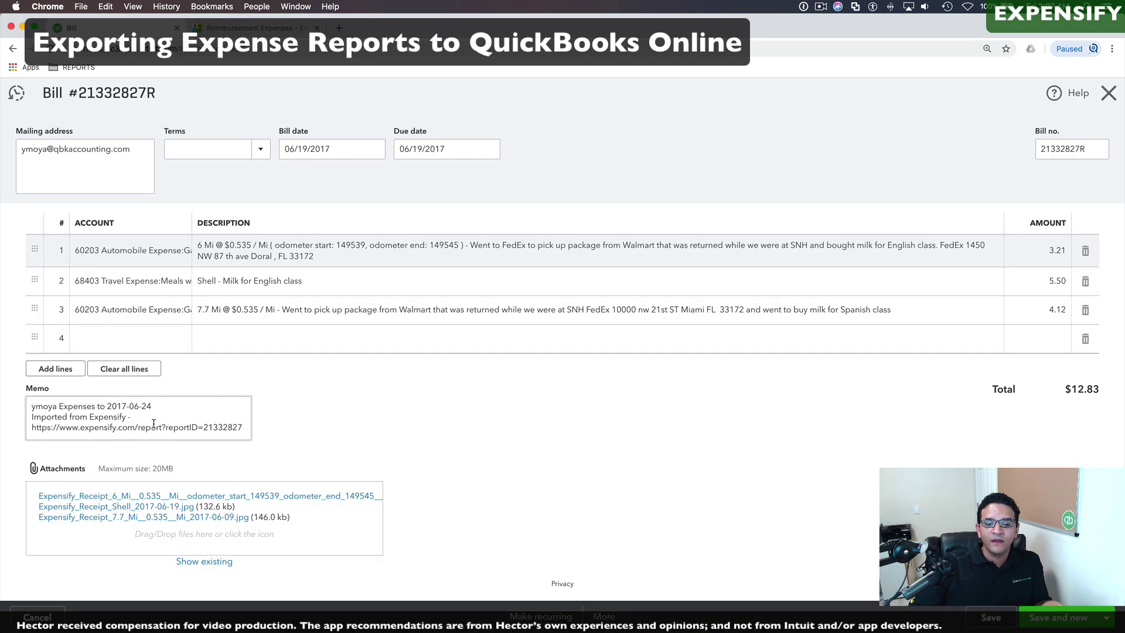
Step: Copy the Expensify report link from the bill's memo and return to the Expensify report
left_click_drag(243, 427, 115, 420)
triple_click(73, 427)
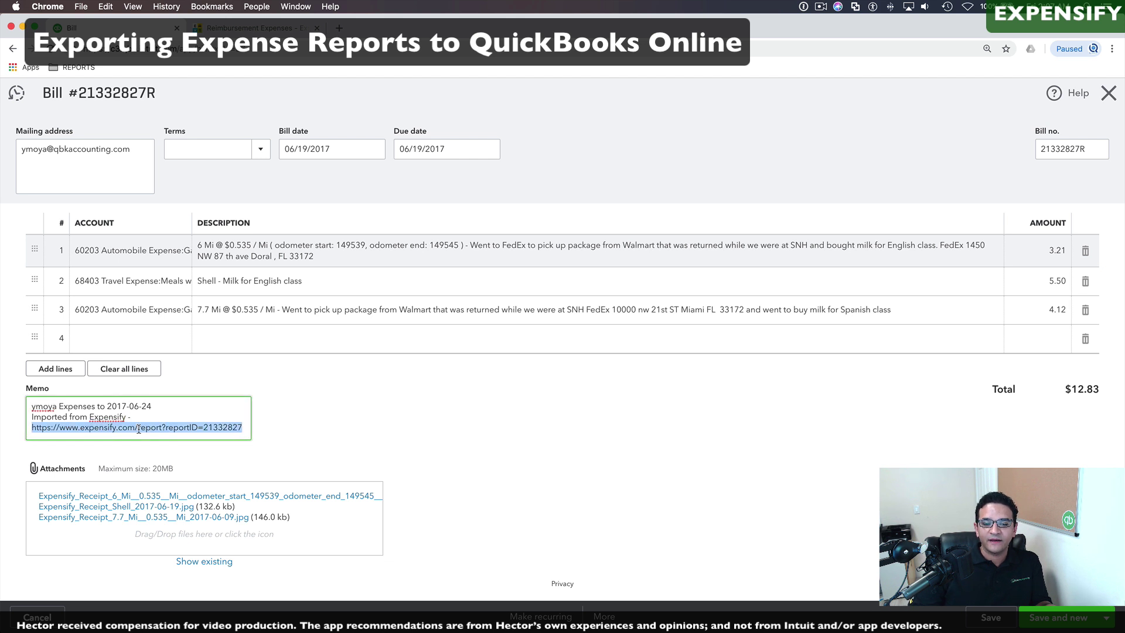
right_click(160, 431)
left_click(203, 482)
left_click(222, 29)
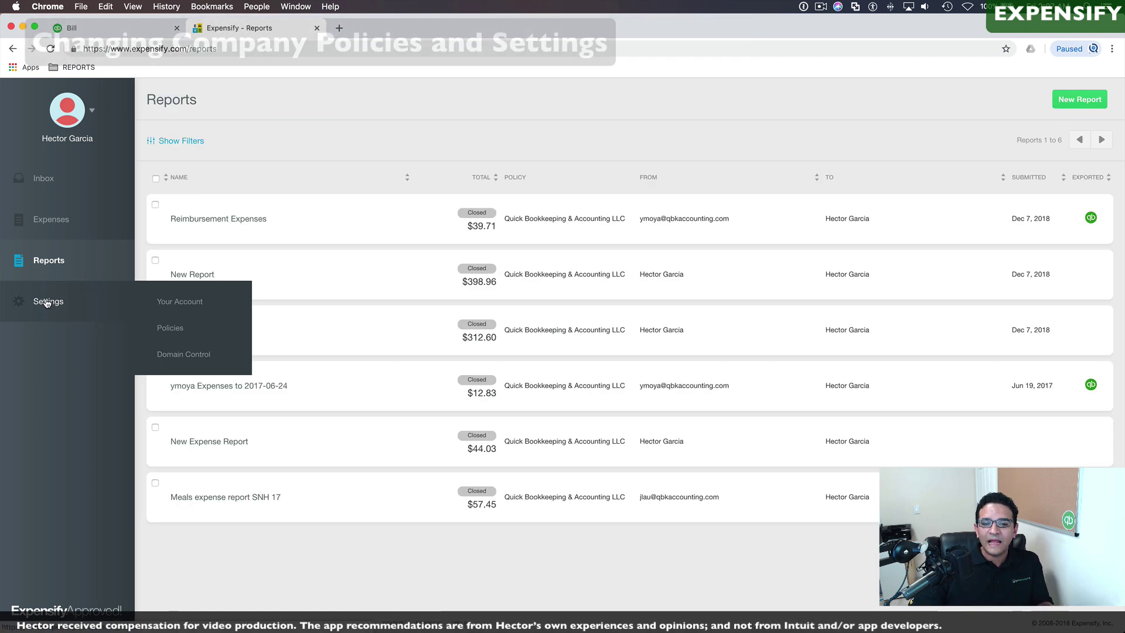
Step: Open Settings to reach the Quick Bookkeeping & Accounting LLC policy editor
left_click(45, 300)
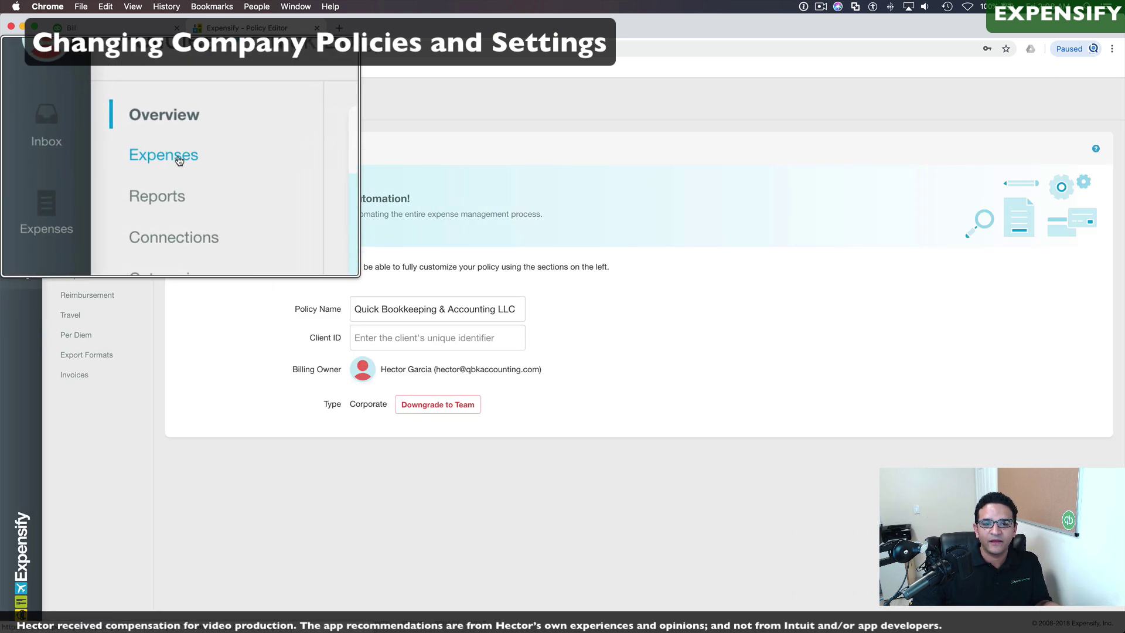
Step: Review the policy's expense rules: 90-day max expense age and $2,000.00 max expense amount
left_click(76, 156)
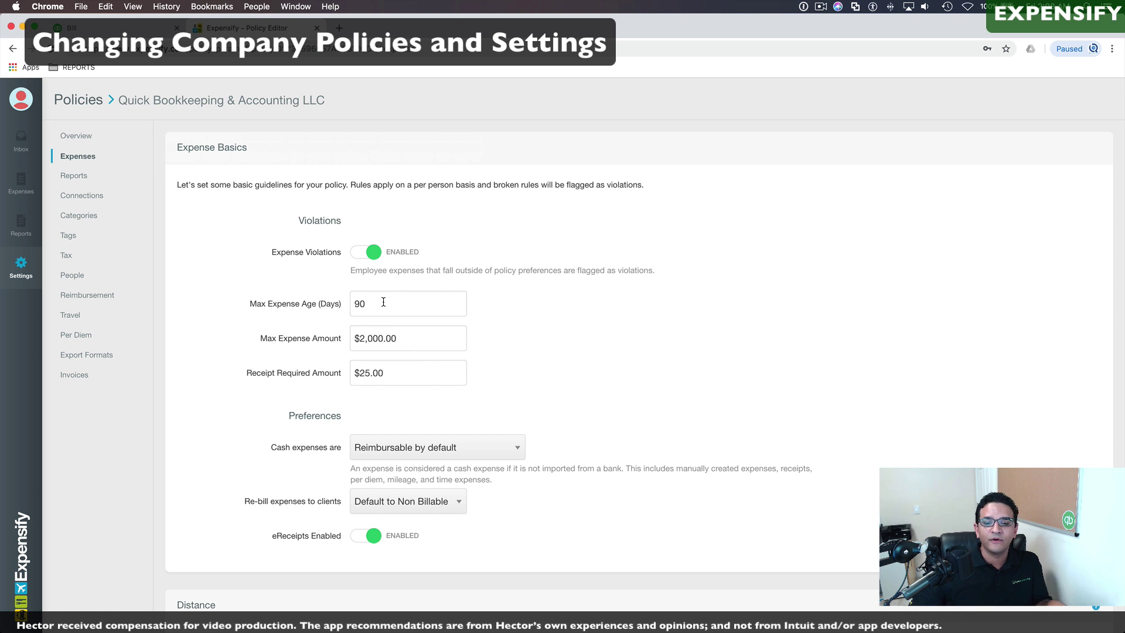
left_click_drag(381, 301, 344, 306)
left_click_drag(417, 340, 339, 341)
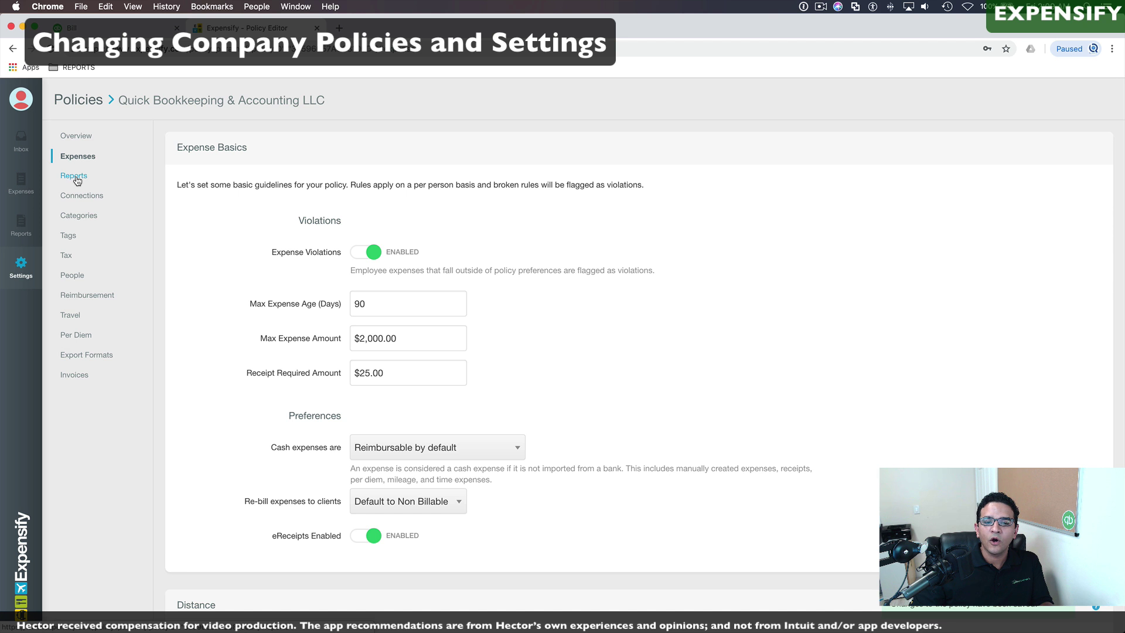
Step: Check the policy's Reports settings, leaving output currency at USD $ and submission at Manually
left_click(75, 177)
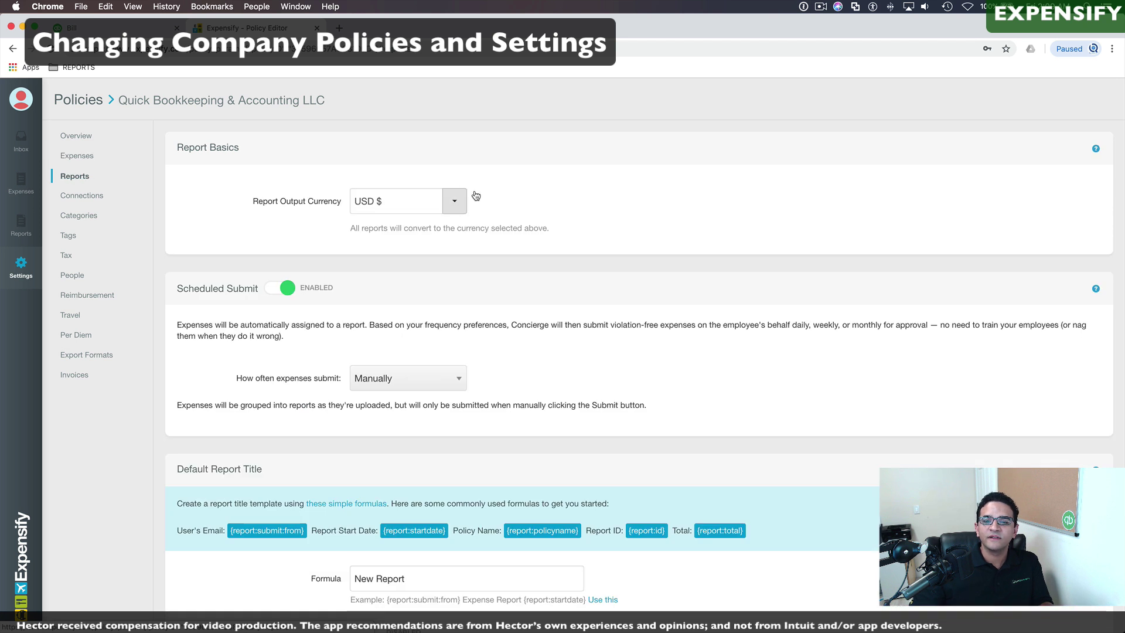
left_click(455, 201)
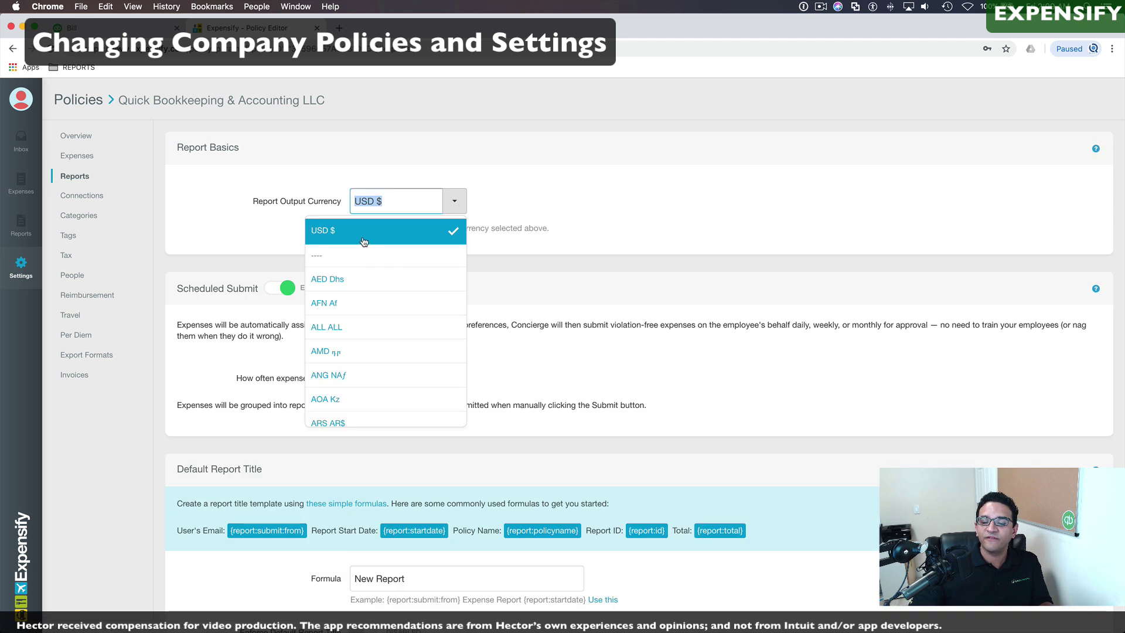
left_click(274, 306)
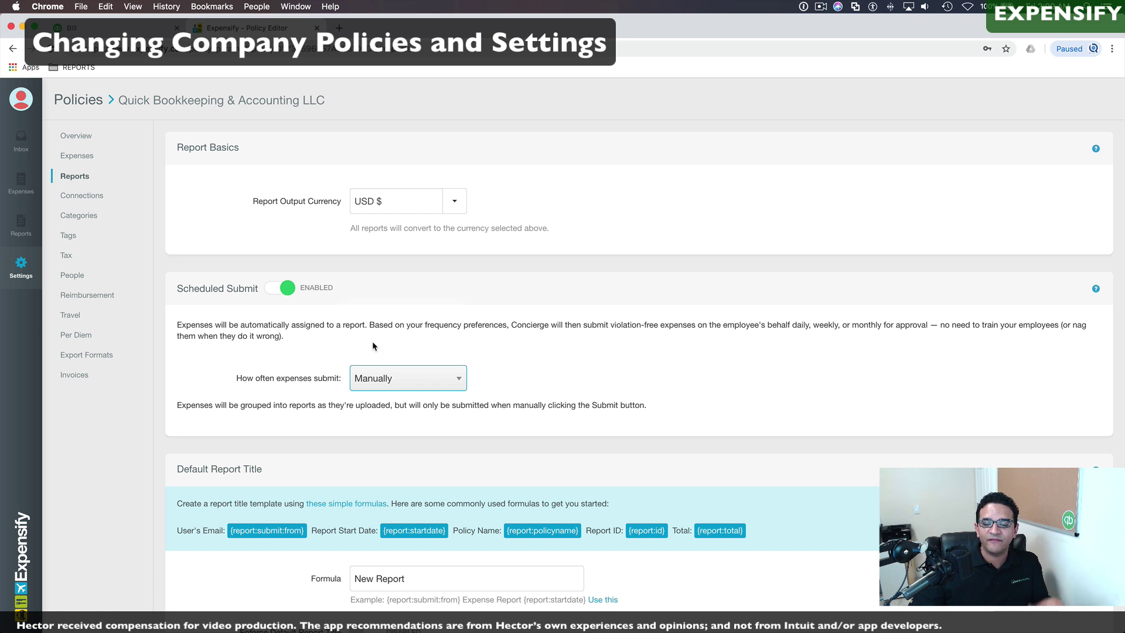
left_click(432, 378)
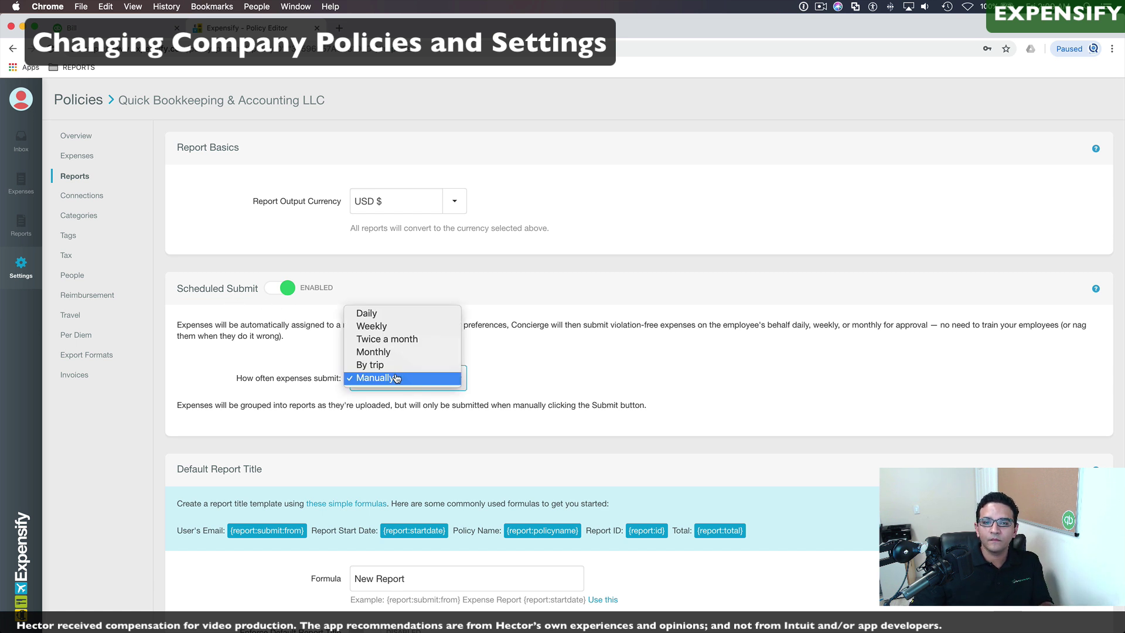
left_click(320, 357)
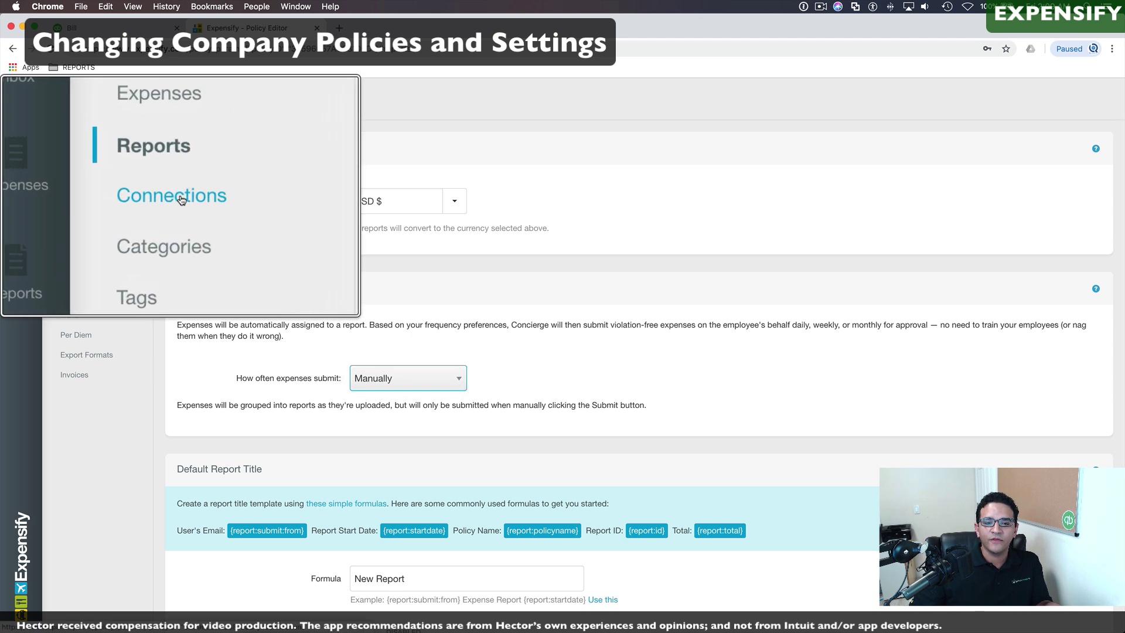
Step: Browse the policy's accounting connections, then view the expense categories imported from QuickBooks Online
left_click(83, 195)
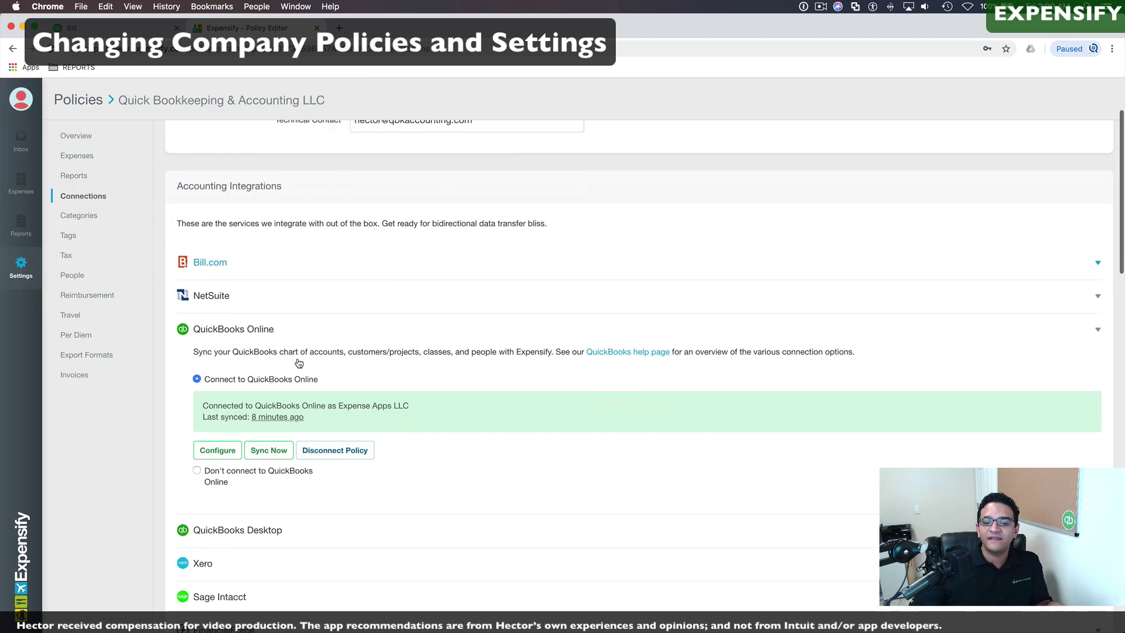
scroll(299, 363, "down", 3)
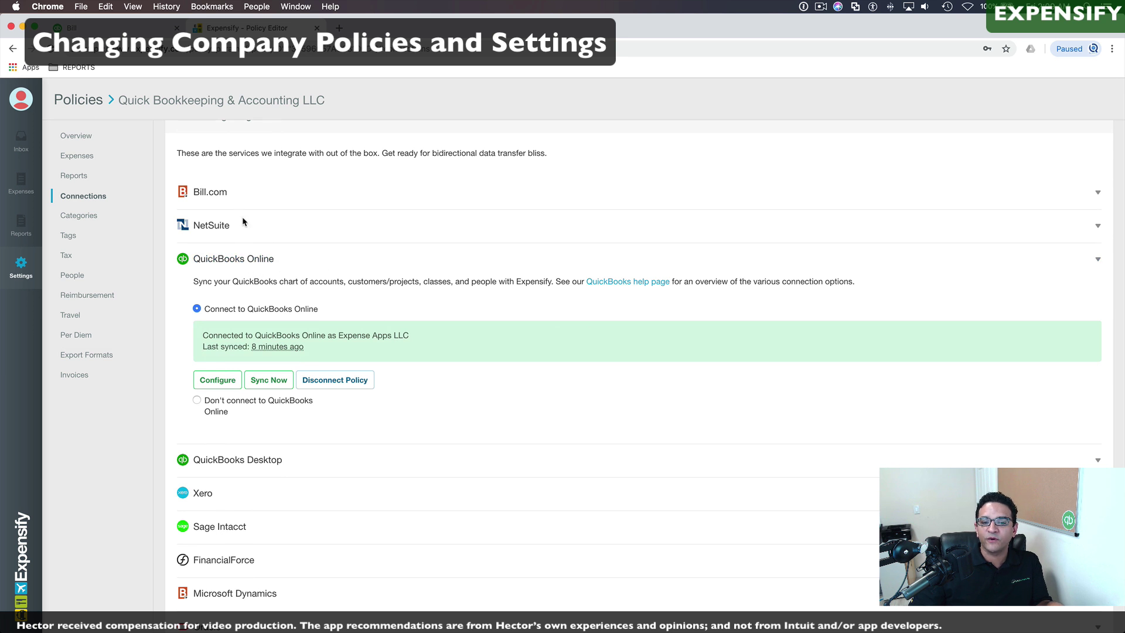
scroll(309, 436, "down", 5)
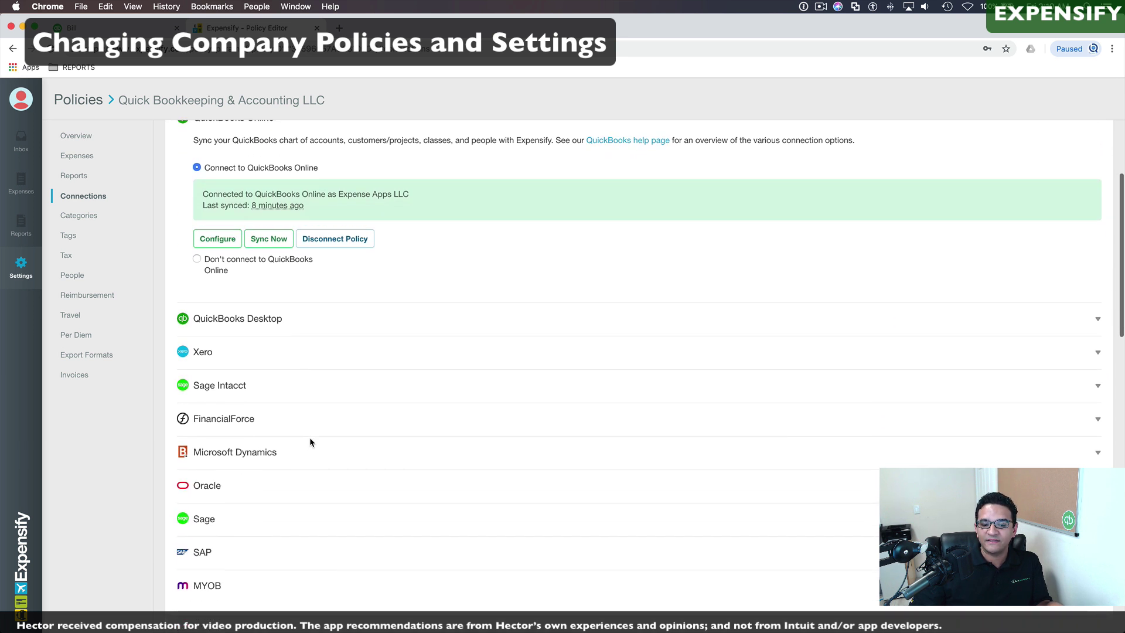
scroll(304, 427, "up", 7)
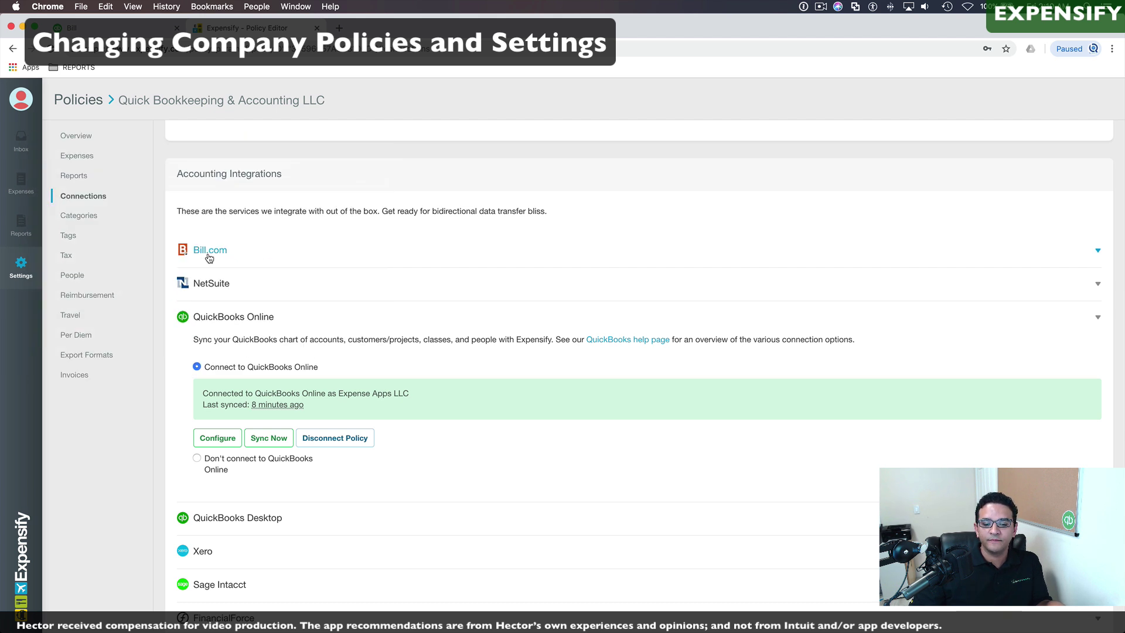
scroll(211, 251, "down", 10)
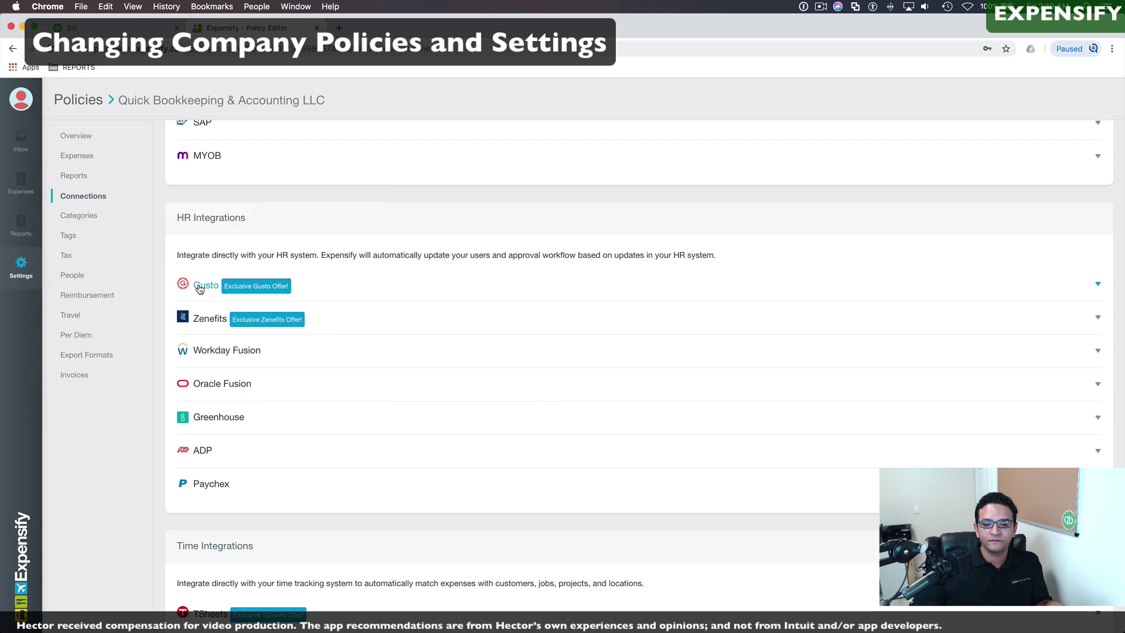
scroll(261, 356, "down", 5)
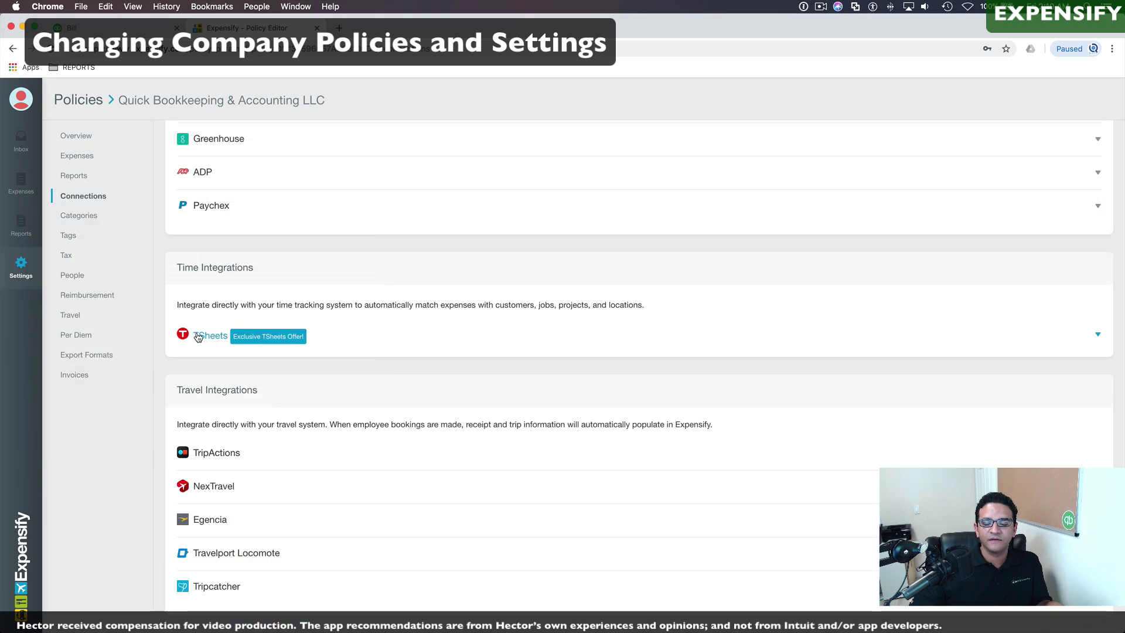
scroll(201, 333, "up", 12)
scroll(291, 271, "up", 2)
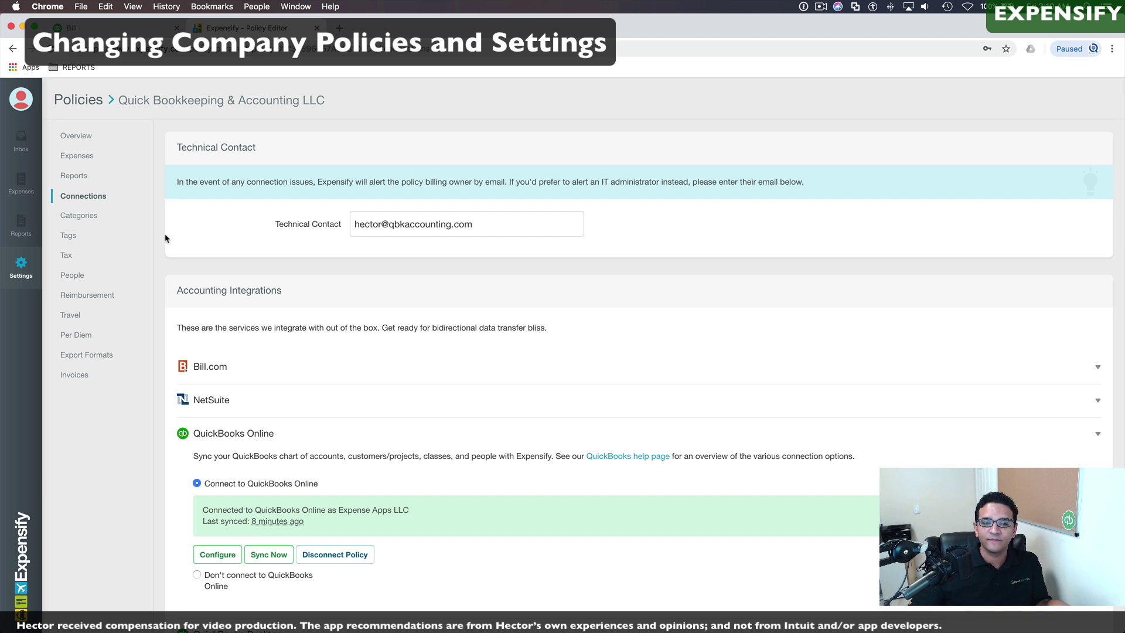
left_click(80, 217)
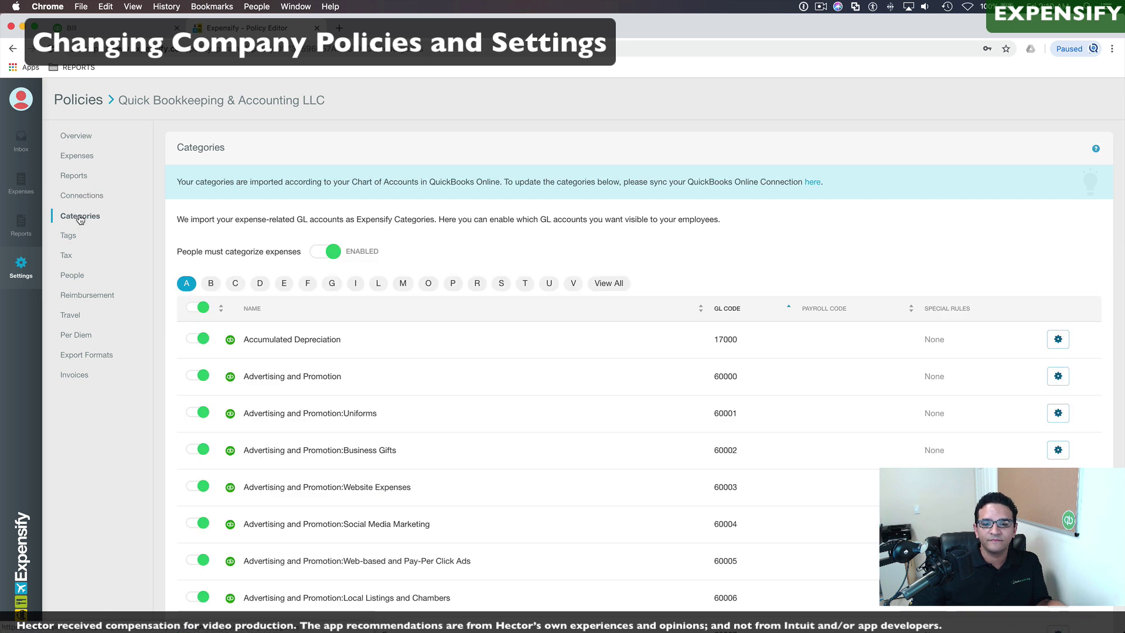
Step: Disable the Accumulated Depreciation, Advertising and Promotion, Advertising and Promotion:Uniforms and Business Gifts categories
scroll(402, 293, "down", 2)
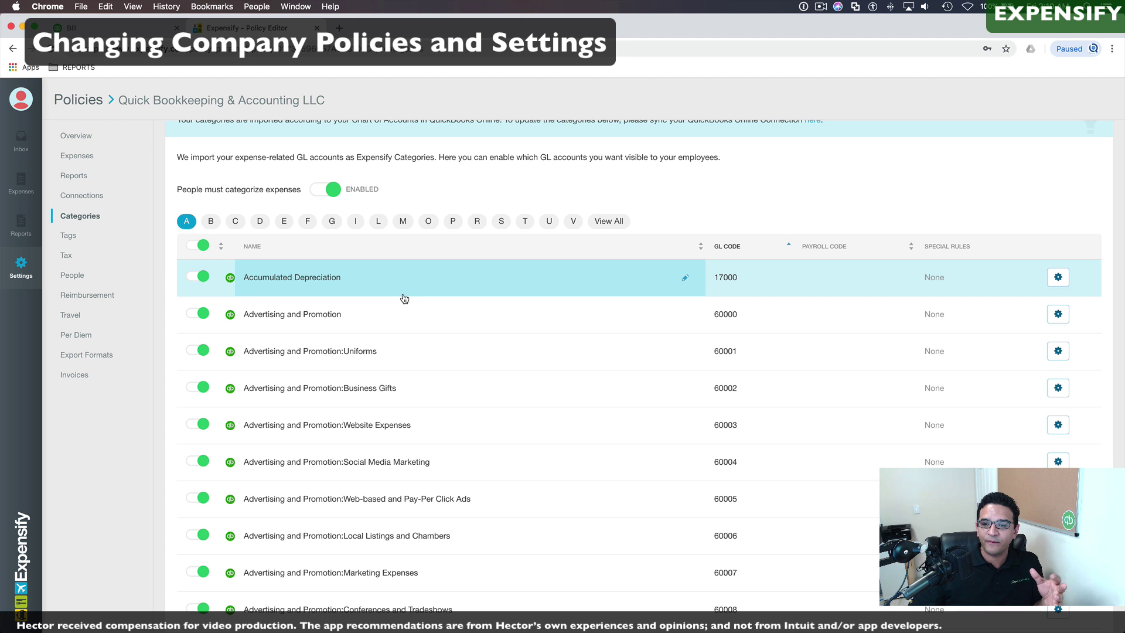
scroll(394, 302, "down", 3)
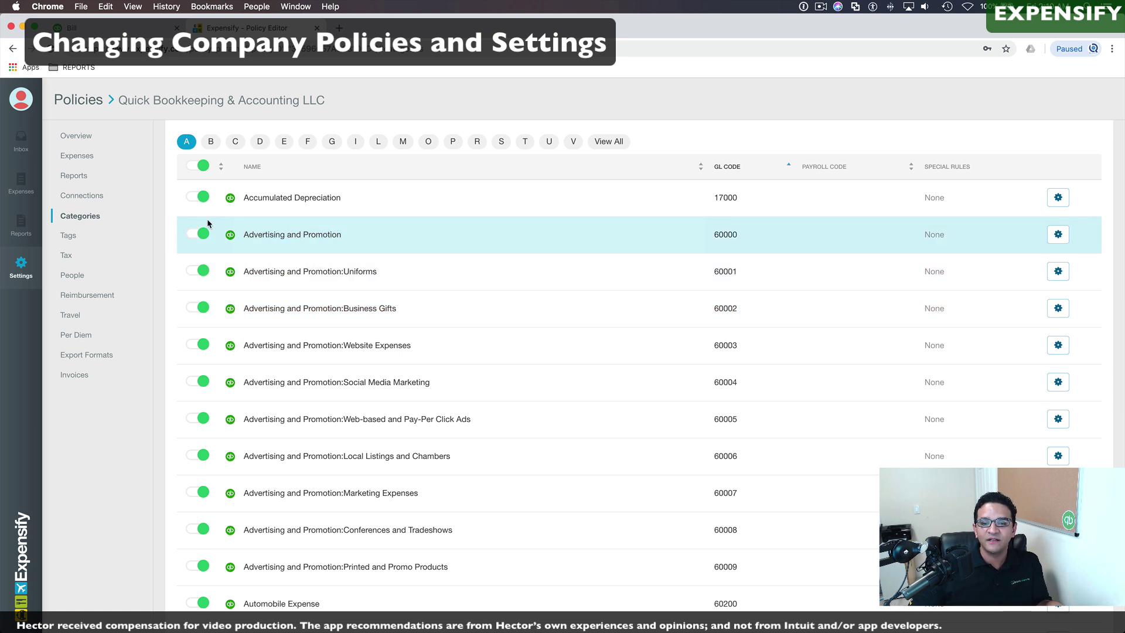
left_click(200, 201)
left_click(200, 234)
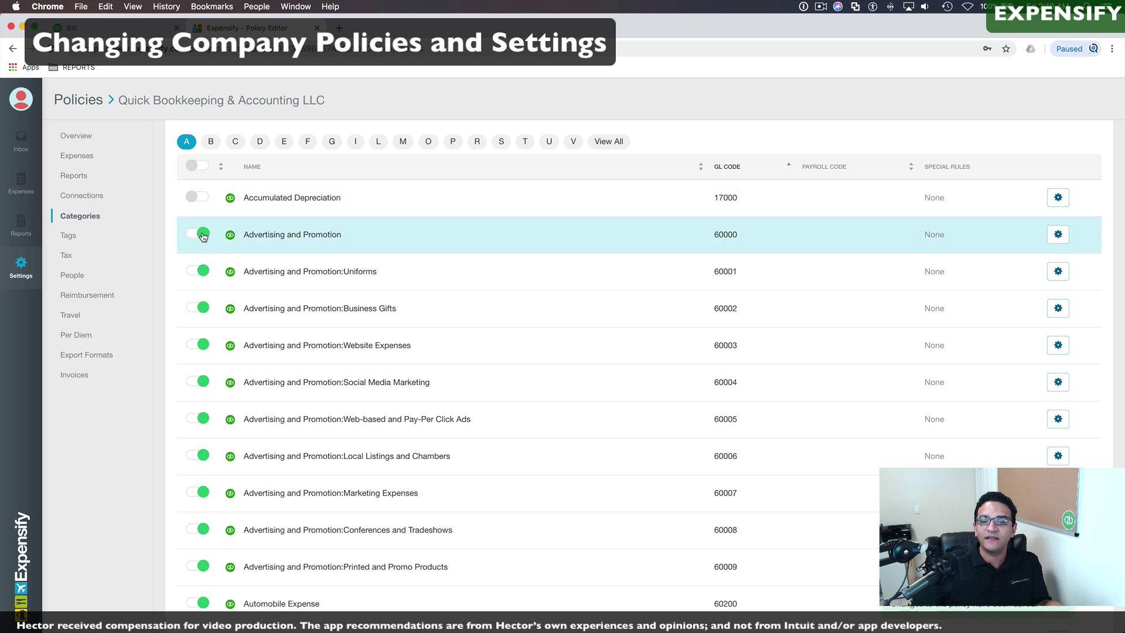
left_click(200, 270)
left_click(205, 308)
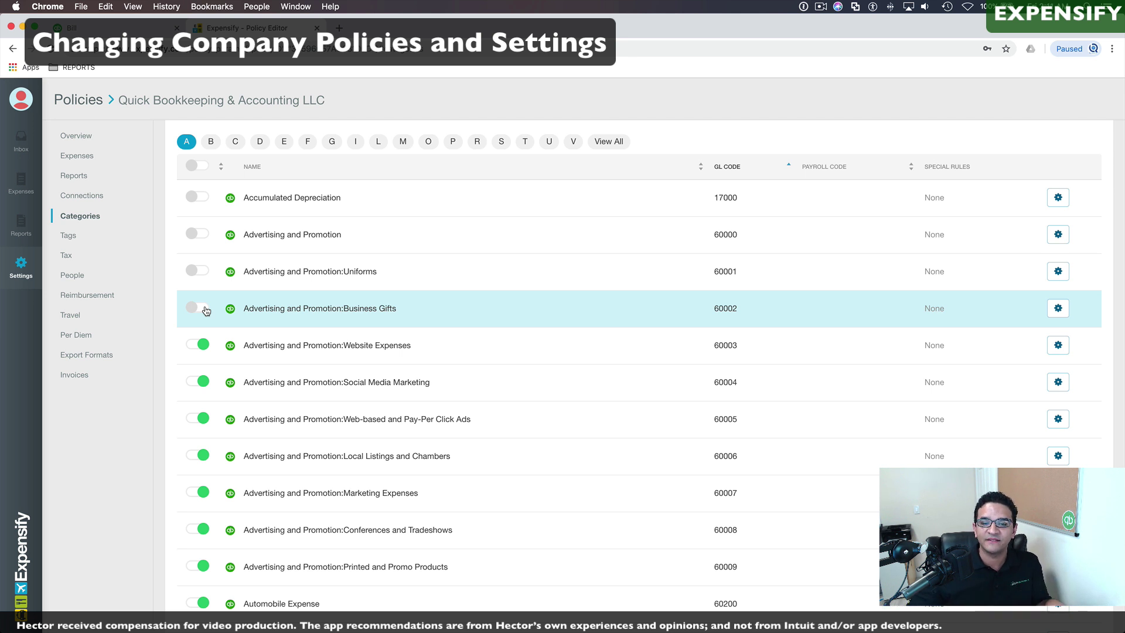
Step: Require people to tag their expenses in the policy's Tags settings
left_click(67, 237)
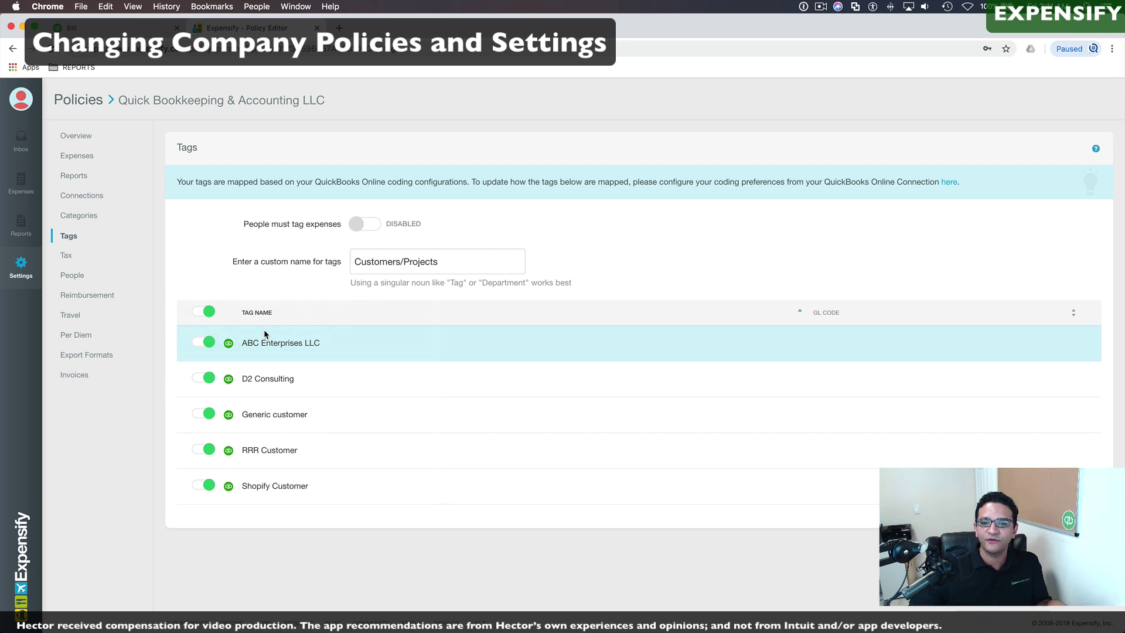
left_click(354, 227)
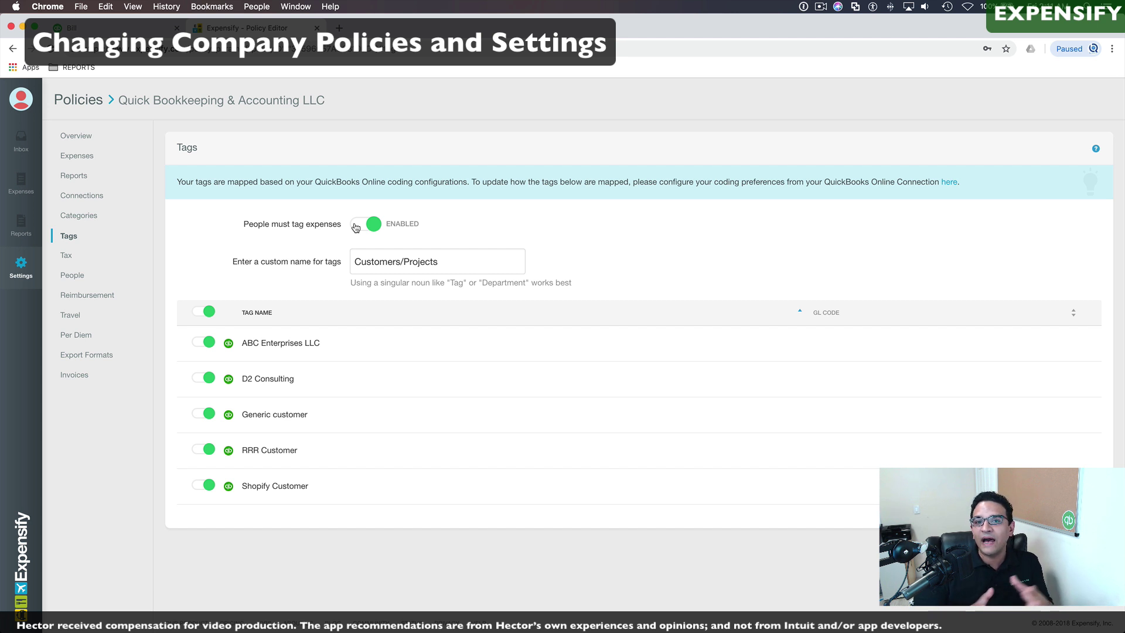
left_click(66, 255)
Step: On the People page, show the first member's role options and scroll down to Approval Mode
left_click(72, 275)
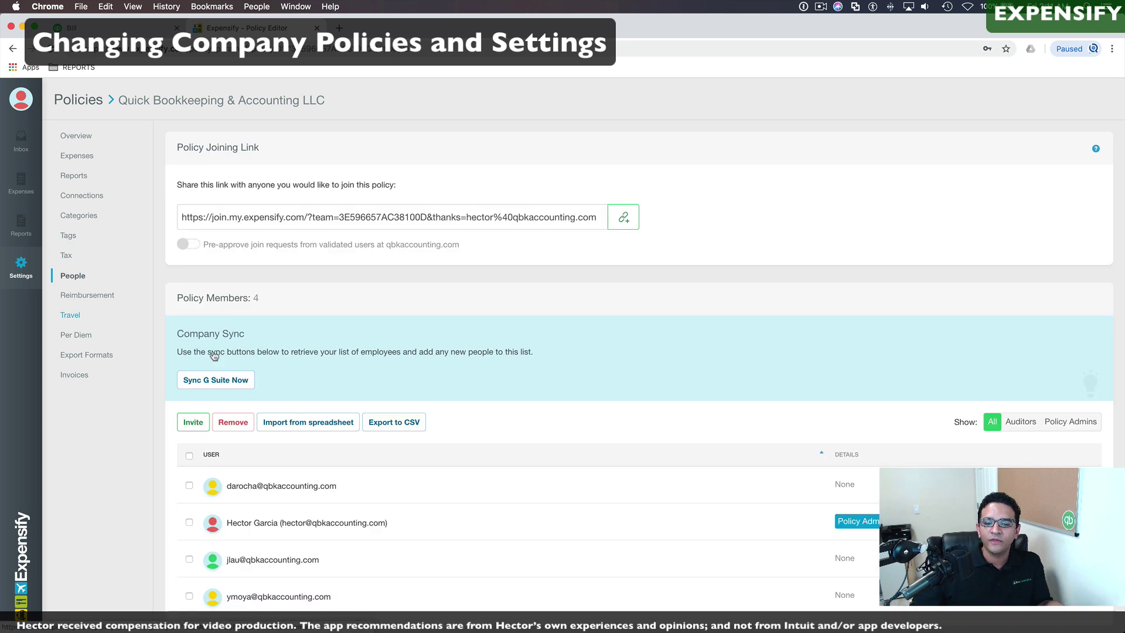
scroll(432, 450, "down", 3)
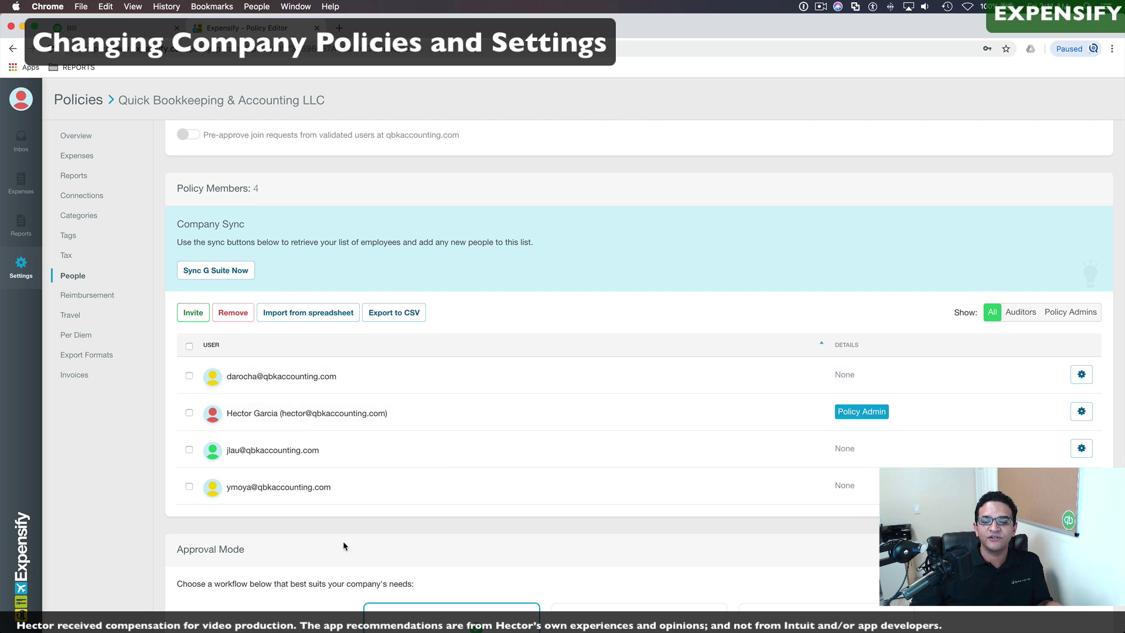
left_click(1081, 374)
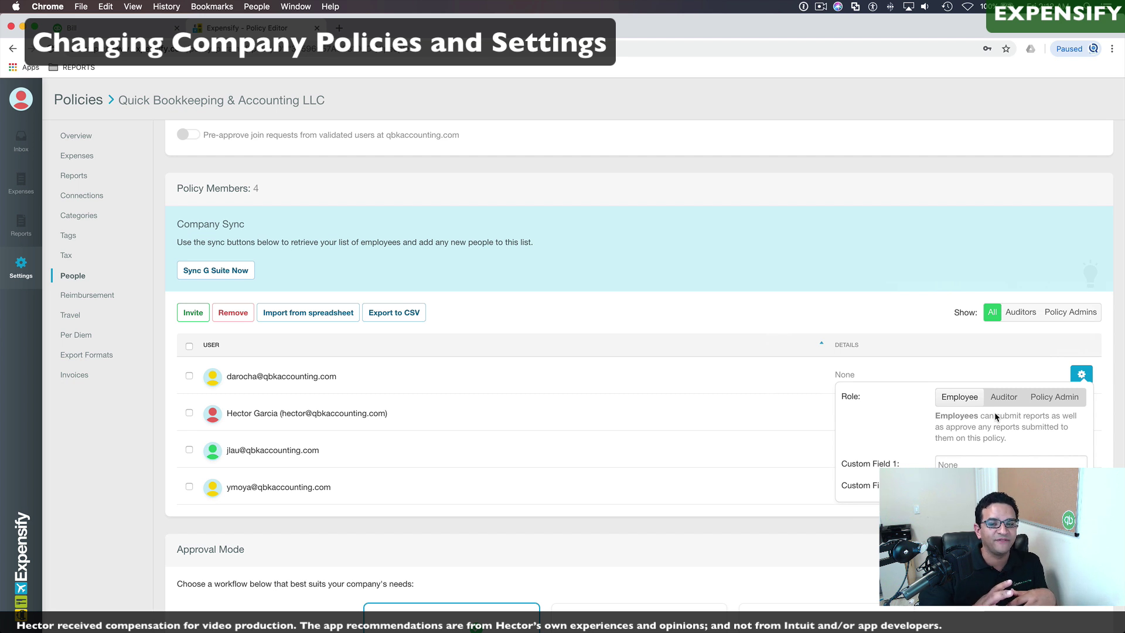
scroll(221, 175, "down", 7)
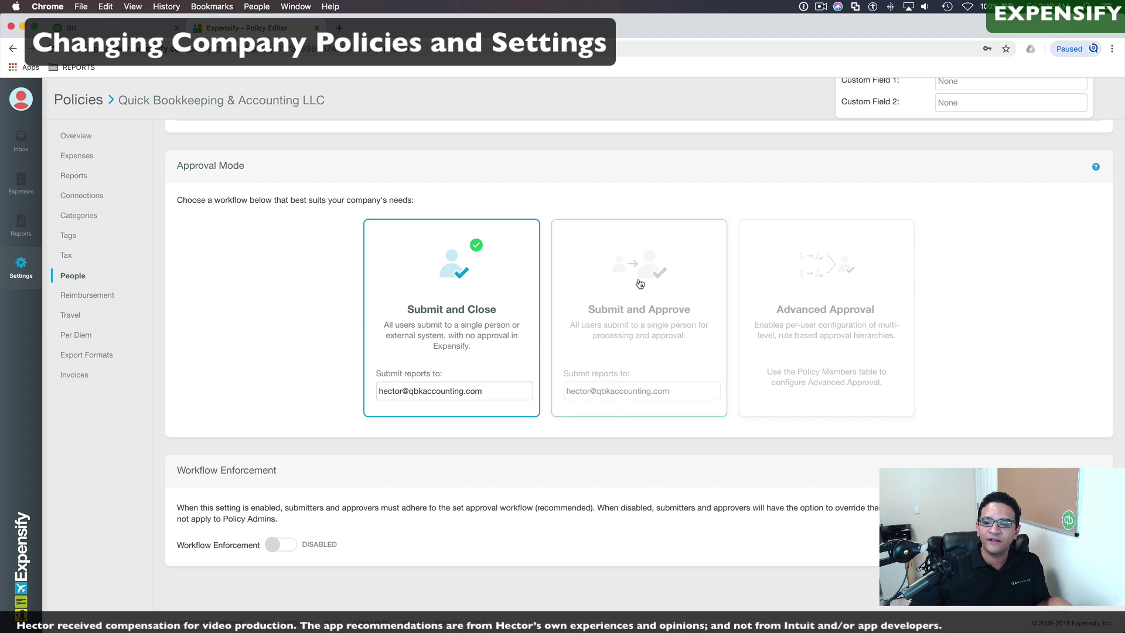
Step: Confirm approval mode changes to Submit and Approve, then Advanced Approval, and go to Reimbursement
left_click(665, 293)
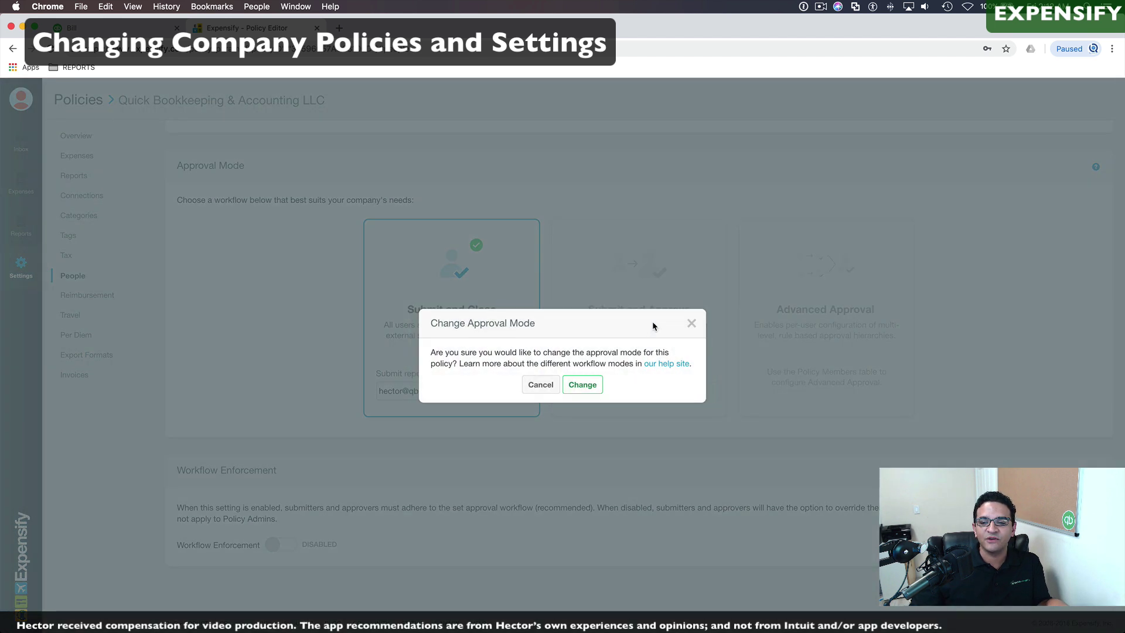
left_click(582, 386)
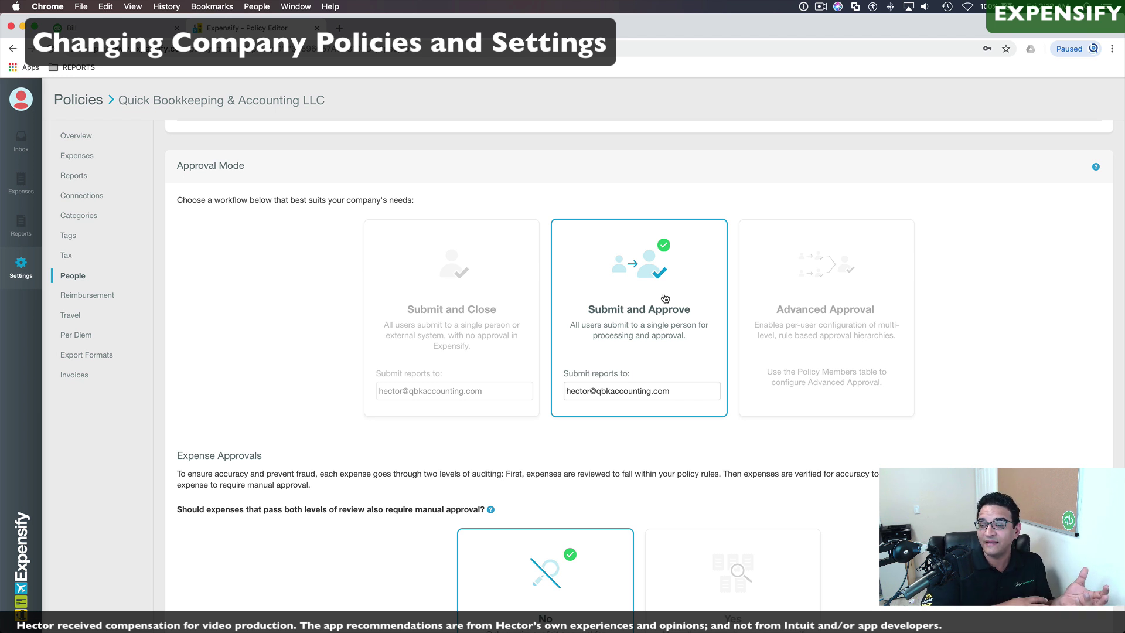
left_click(808, 288)
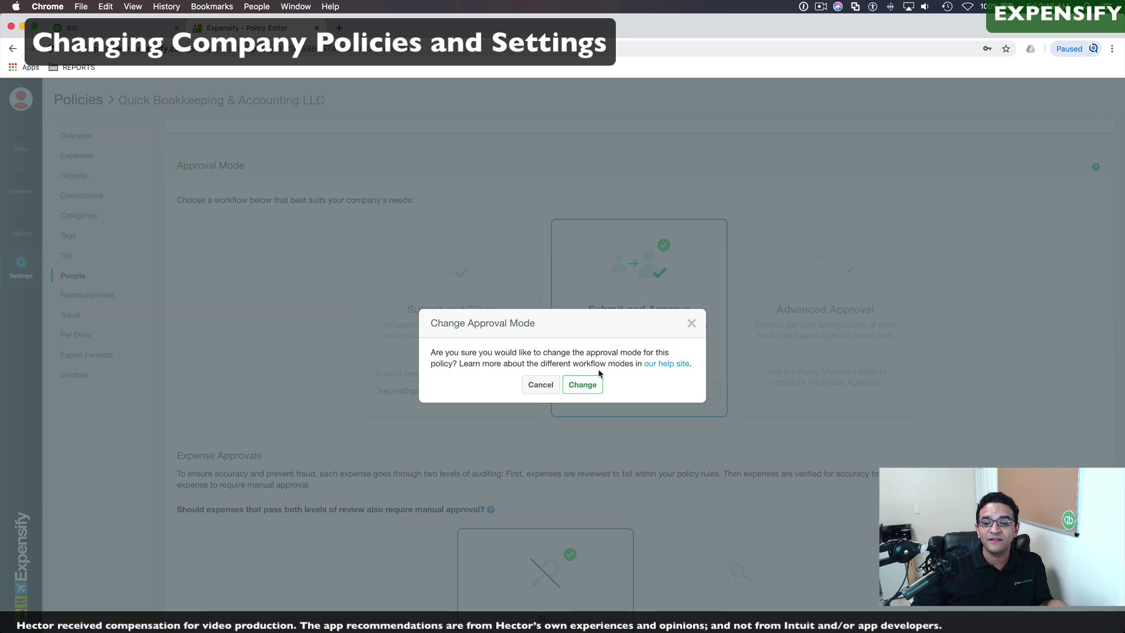
left_click(582, 385)
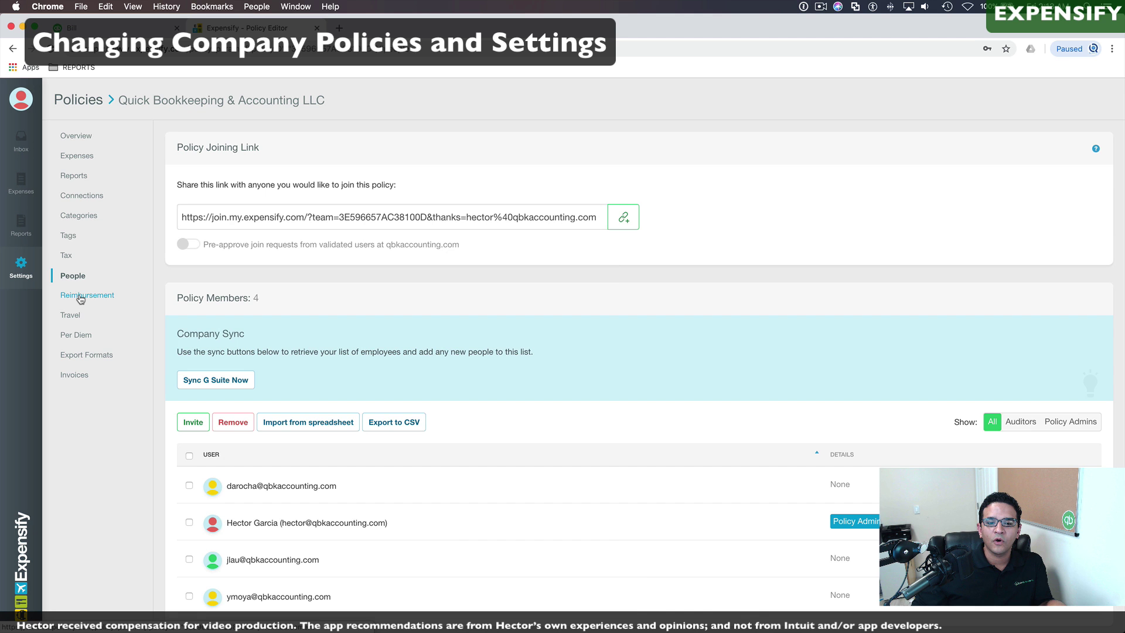
left_click(80, 296)
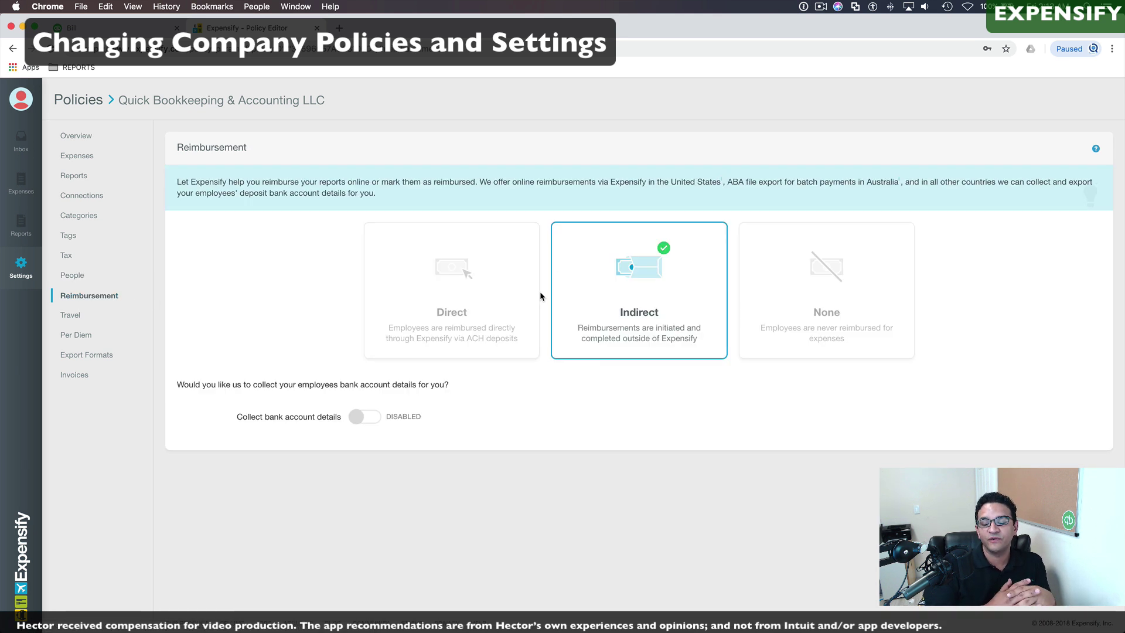
left_click(438, 263)
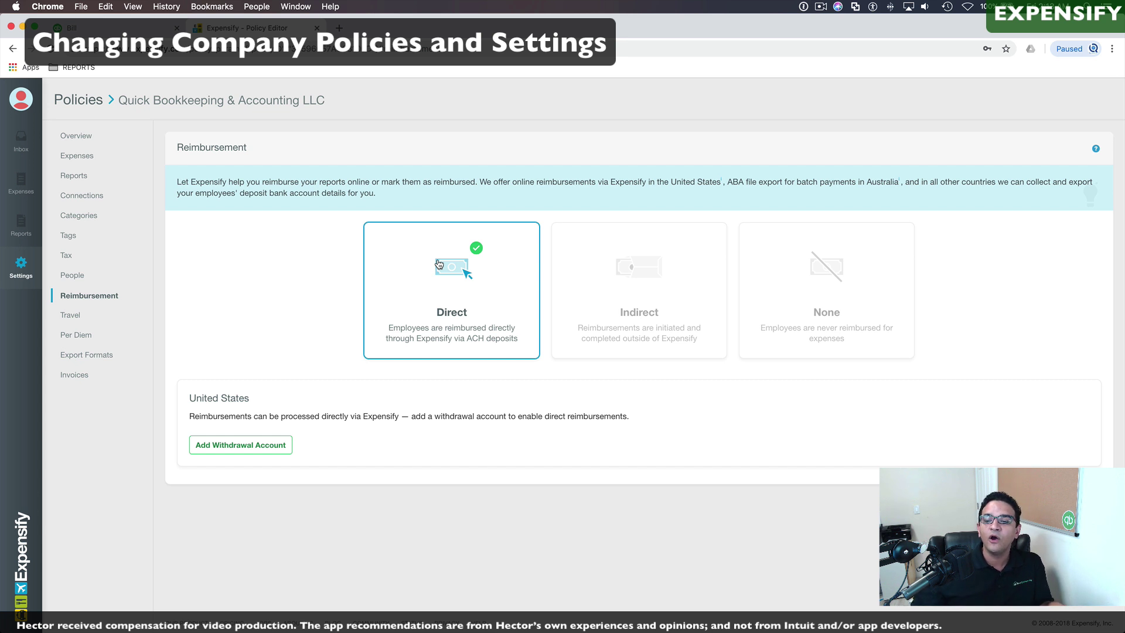
left_click(624, 263)
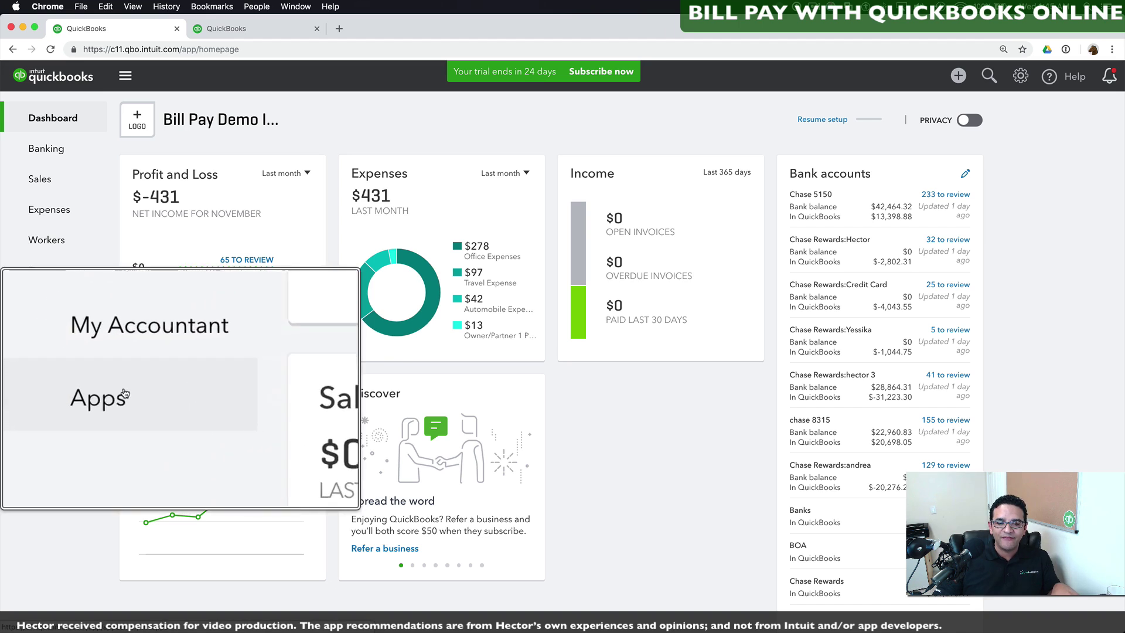
Step: Search Apps for 'pay bills' and request the Bill Pay for QuickBooks Online and Bill.com app
left_click(46, 393)
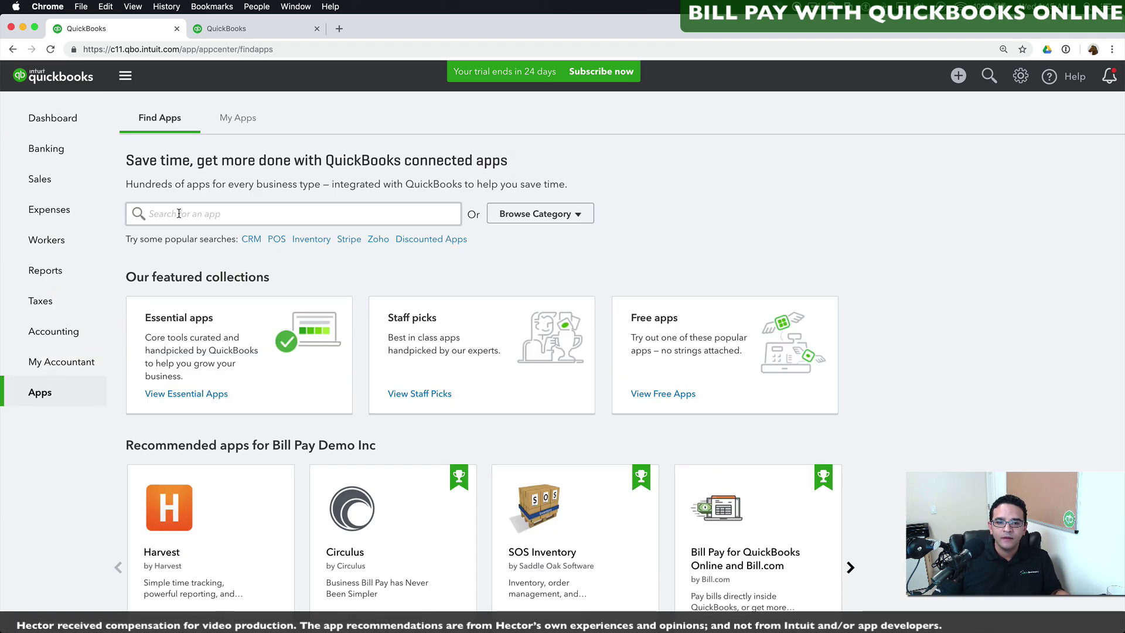
type("pay bi")
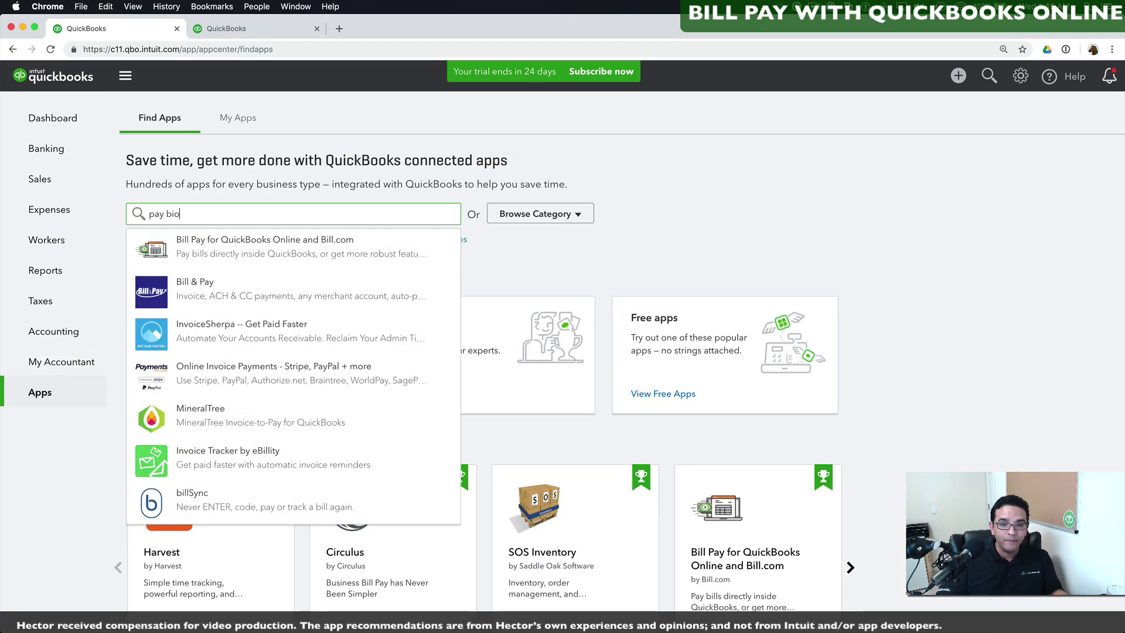
type("lls")
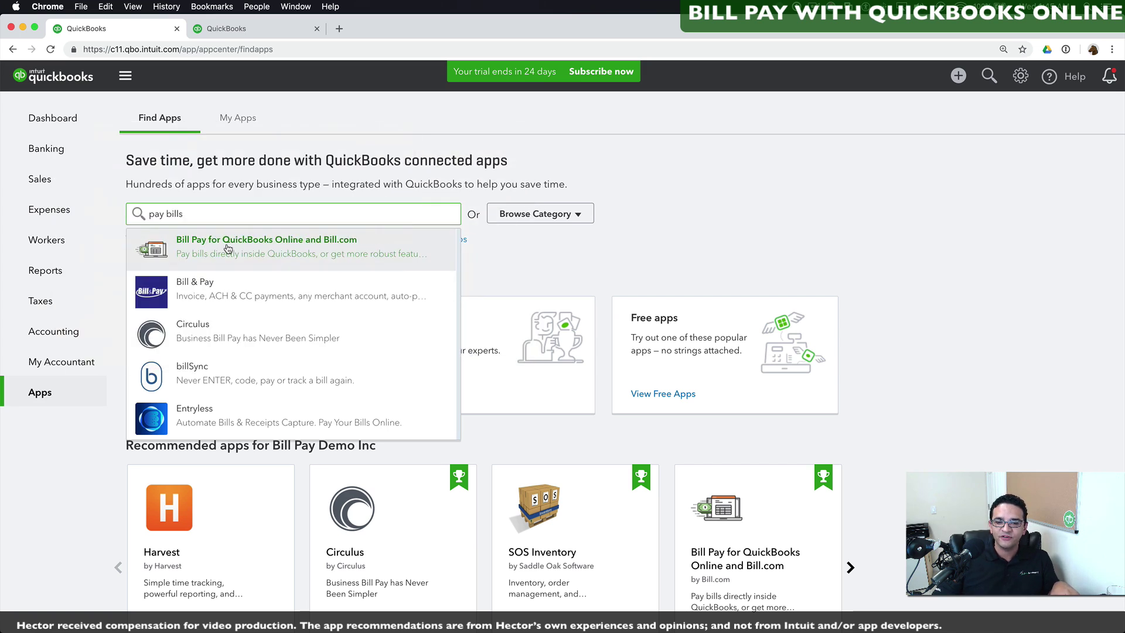
left_click(228, 249)
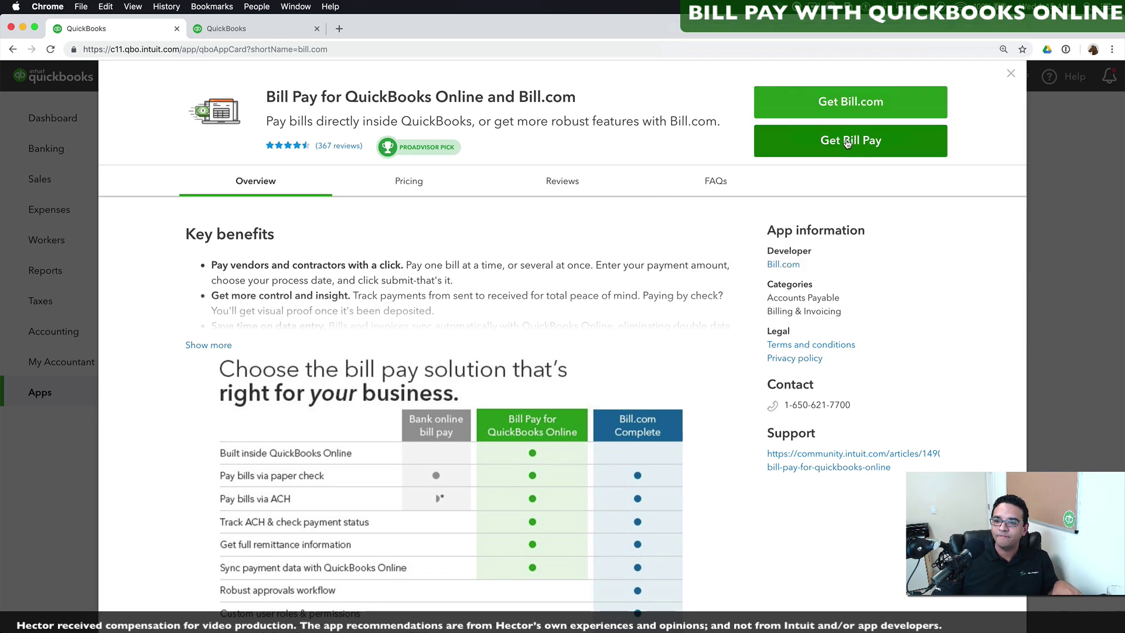
left_click(846, 143)
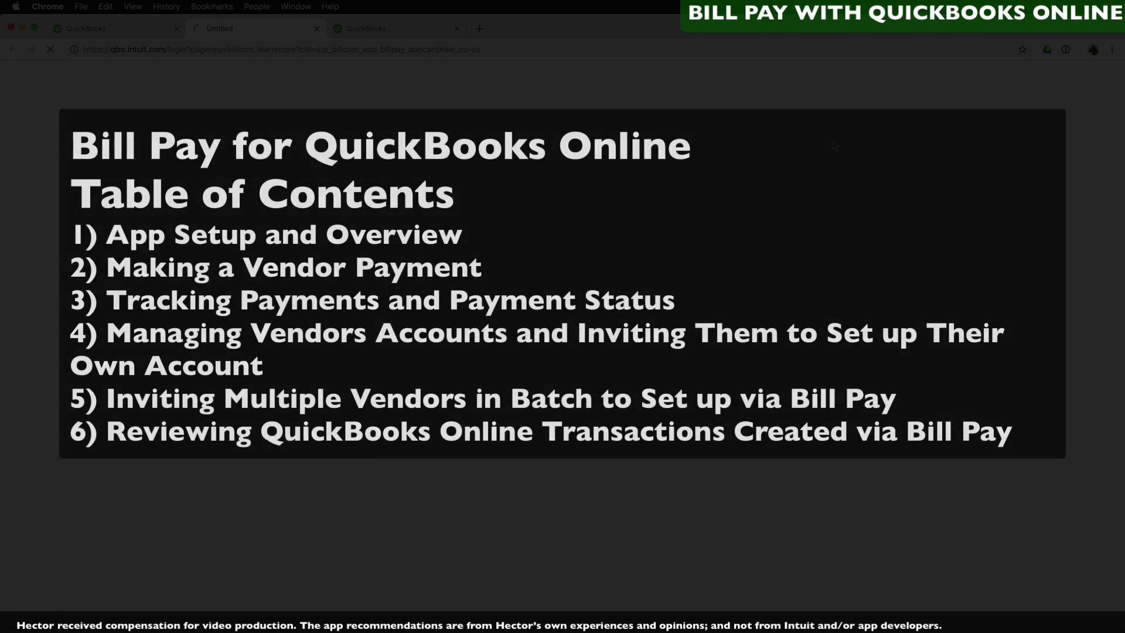
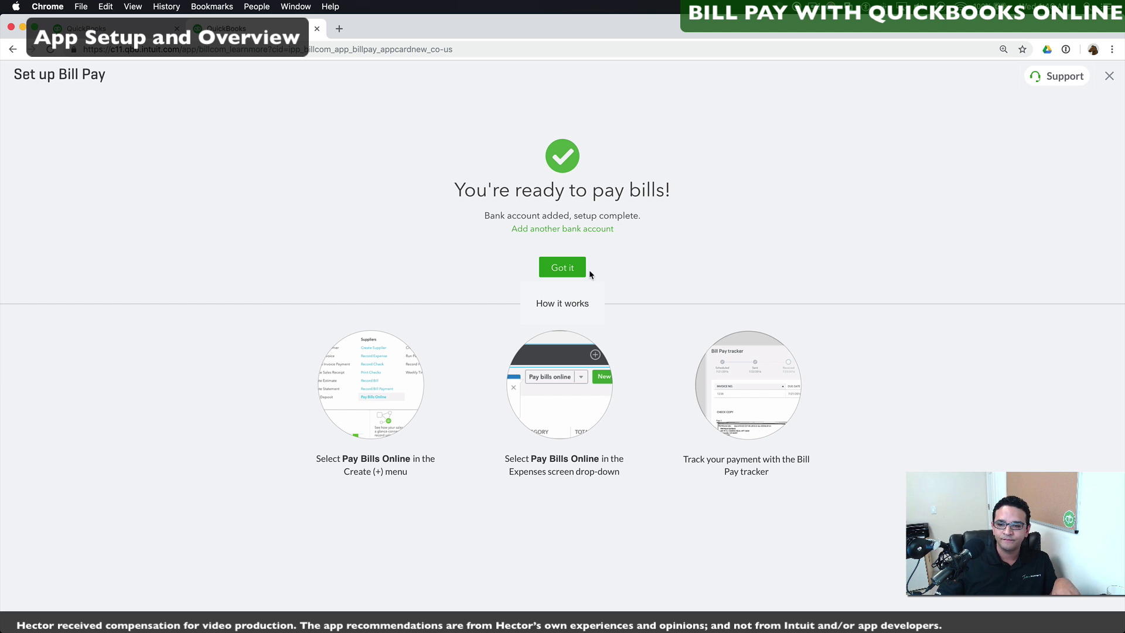
Step: Dismiss the setup confirmation and start a new Pay Bills Online payment from the Create menu
left_click(563, 268)
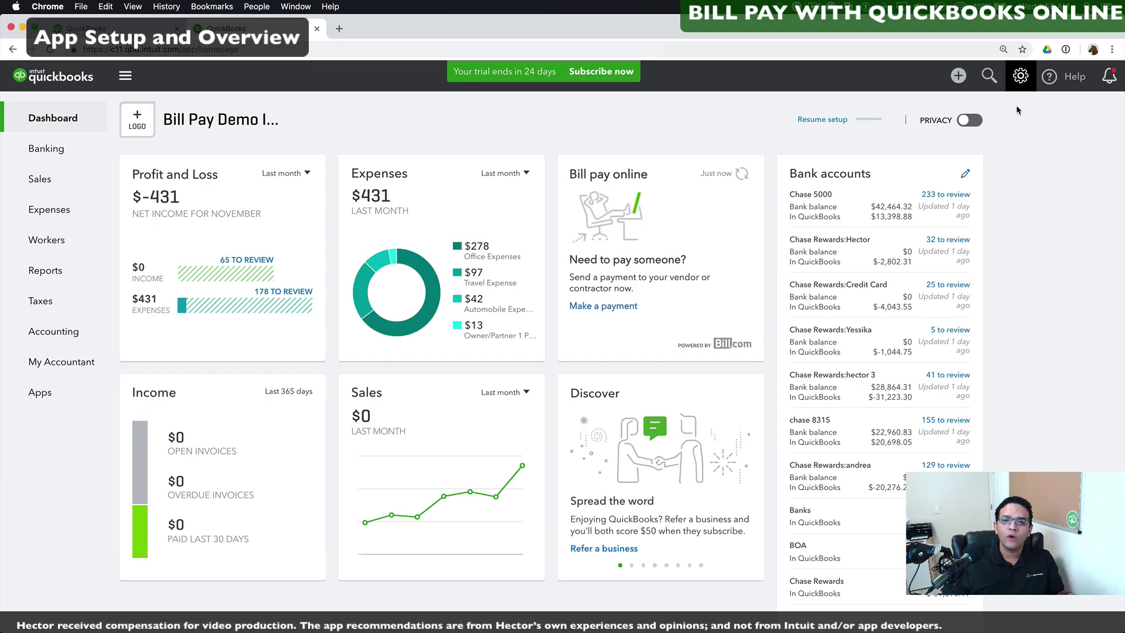
left_click(958, 75)
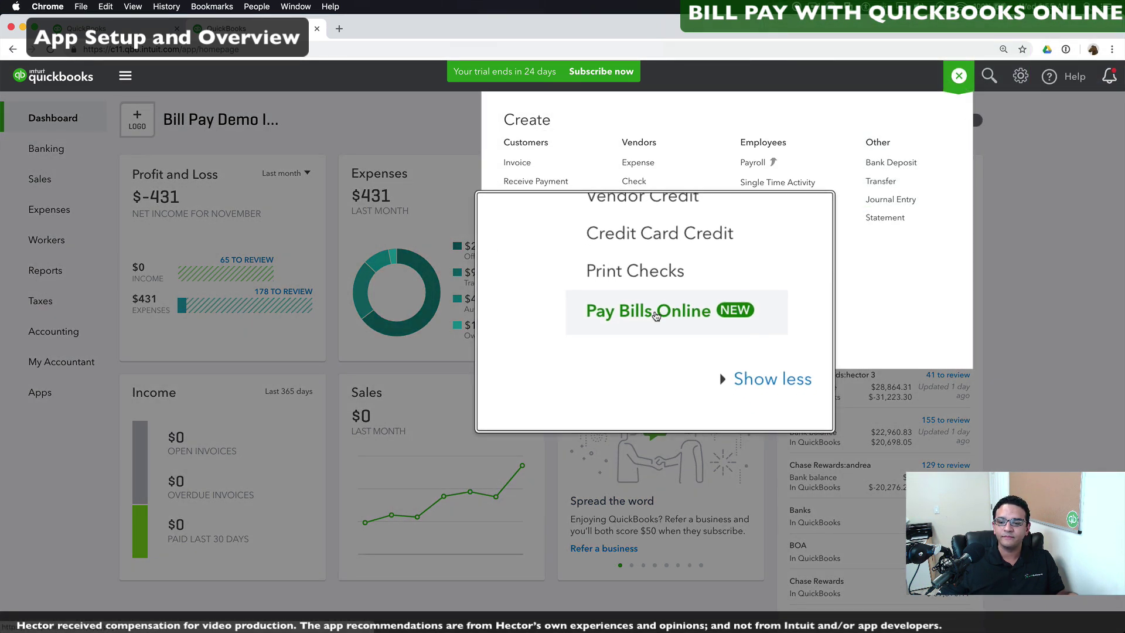
left_click(654, 290)
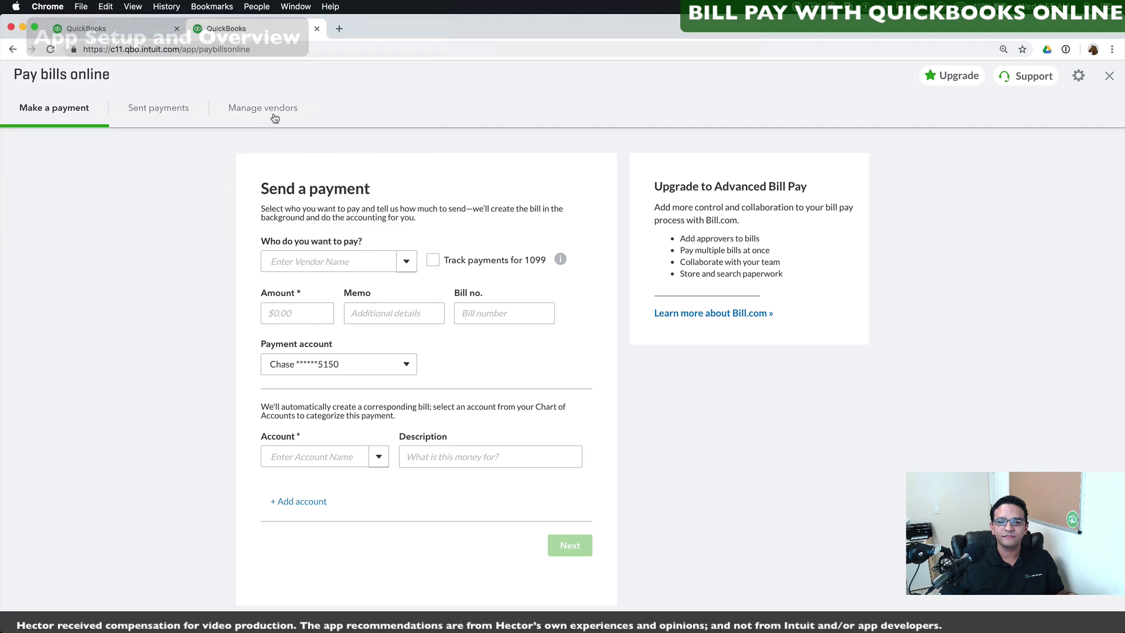
Step: Choose the vendor and expense account for the $1.00 payment with memo 'test bill.com lite'
left_click(406, 264)
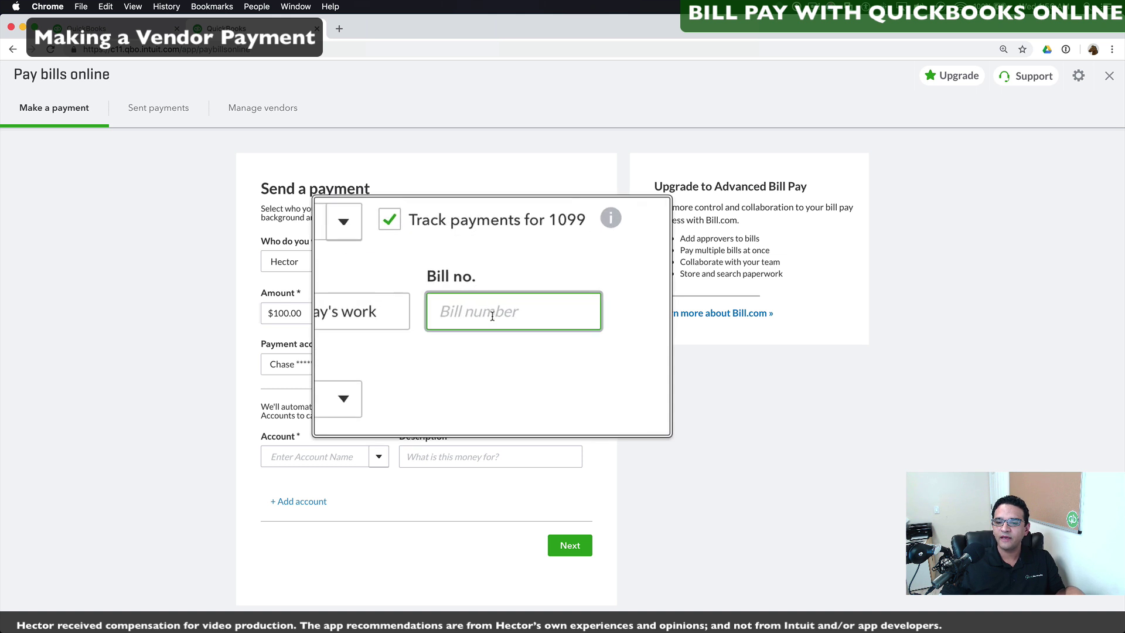
left_click(376, 460)
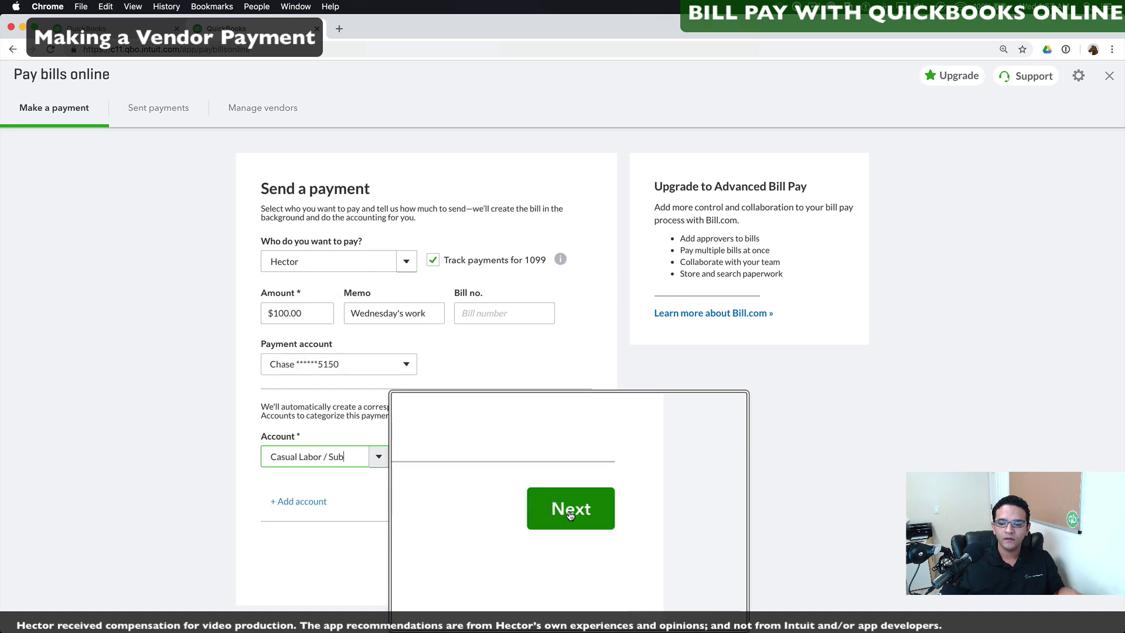
left_click(569, 546)
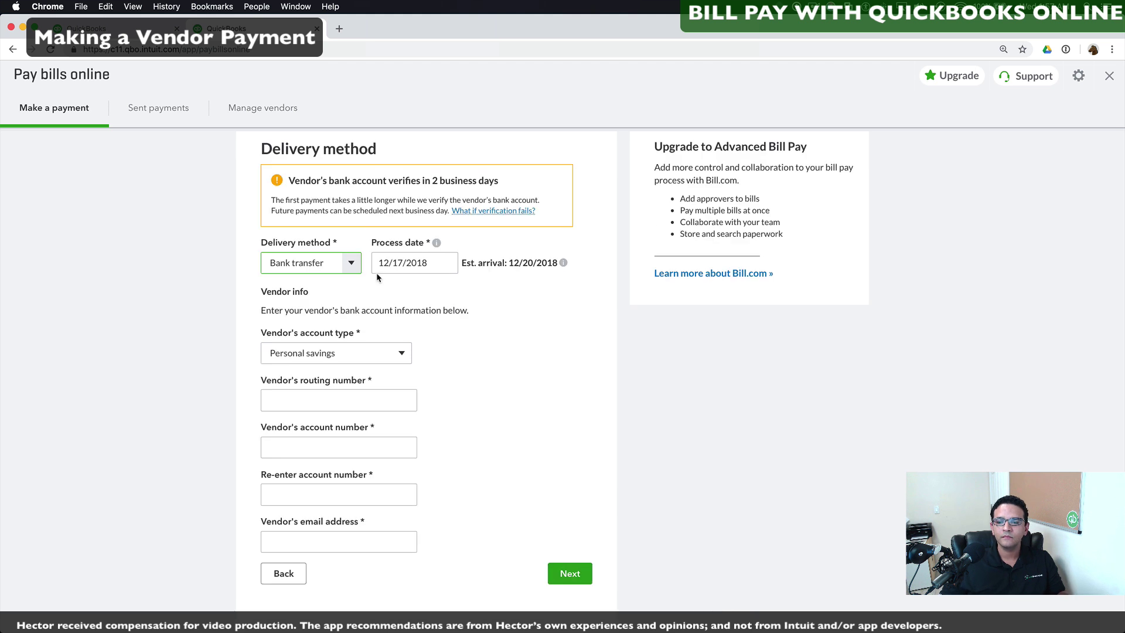
Step: Switch the delivery method from bank transfer to Check, fill in the address, and submit the payment
left_click(352, 267)
left_click(305, 315)
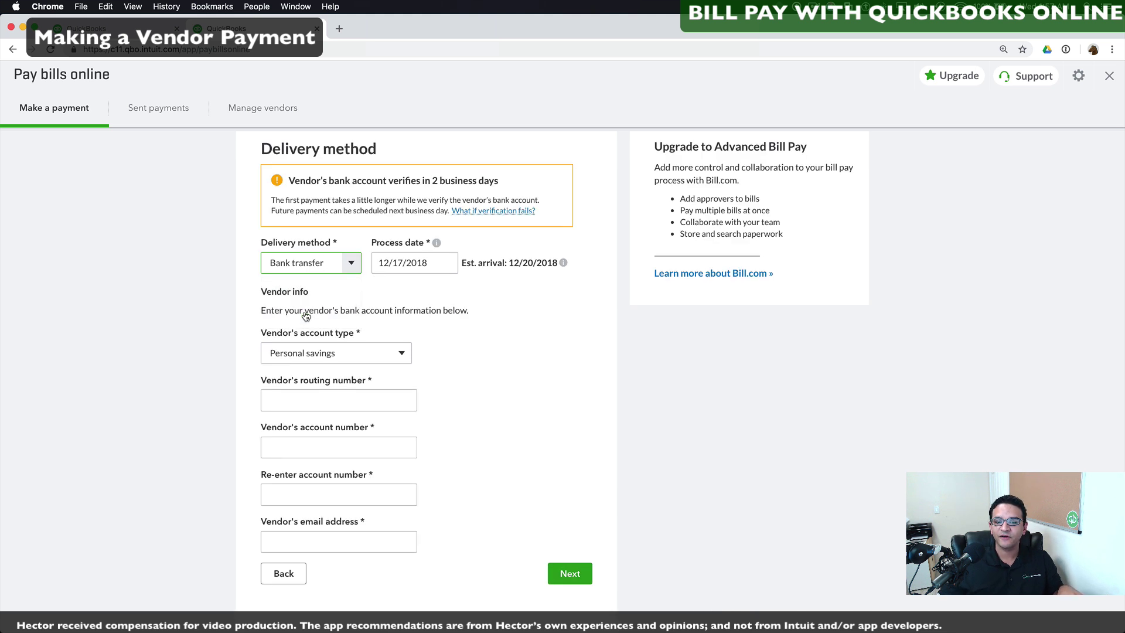
left_click(302, 403)
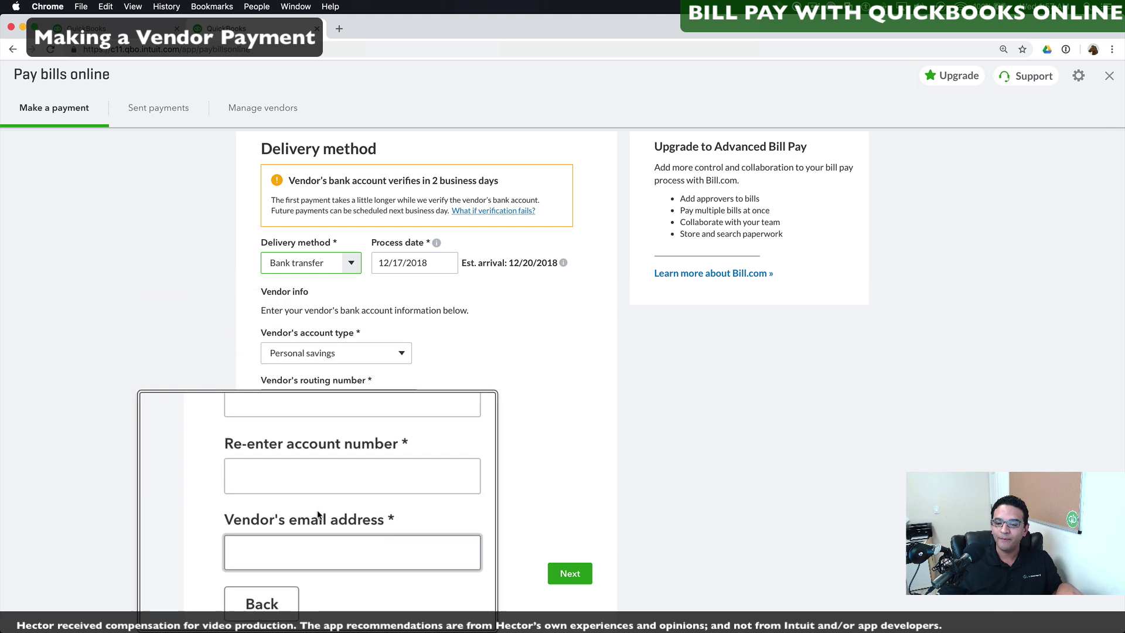
left_click(351, 263)
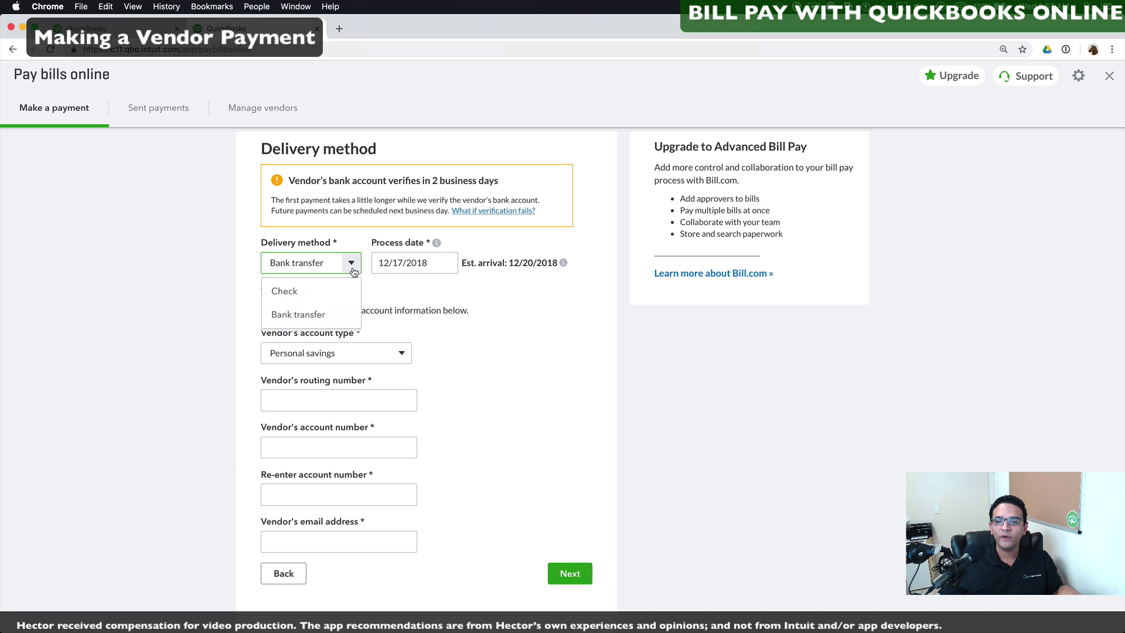
left_click(297, 293)
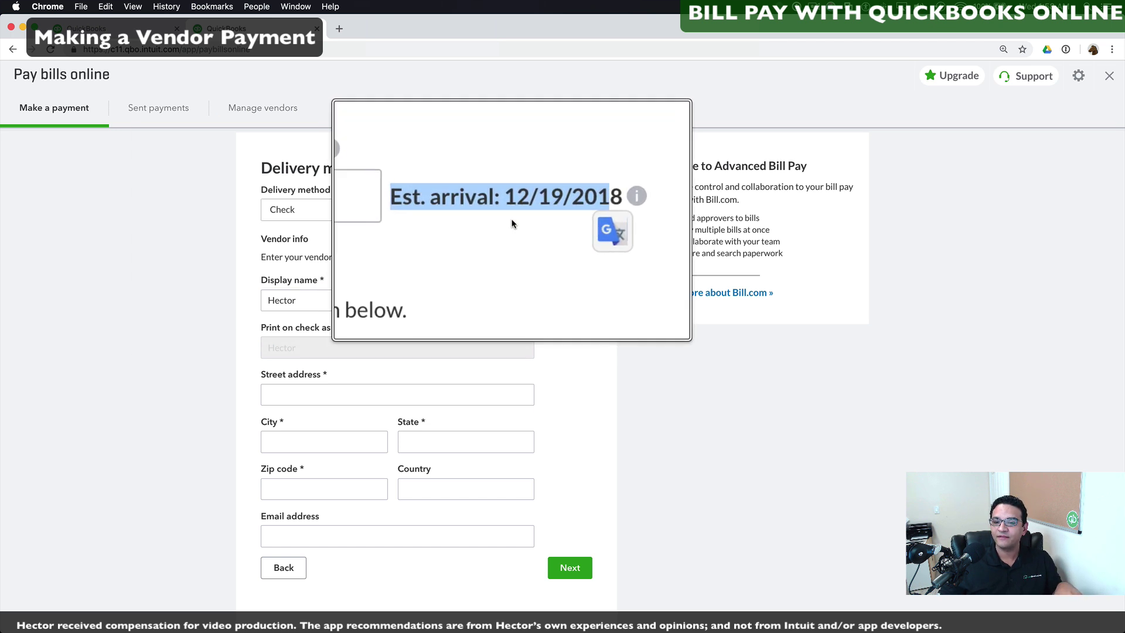
left_click(515, 238)
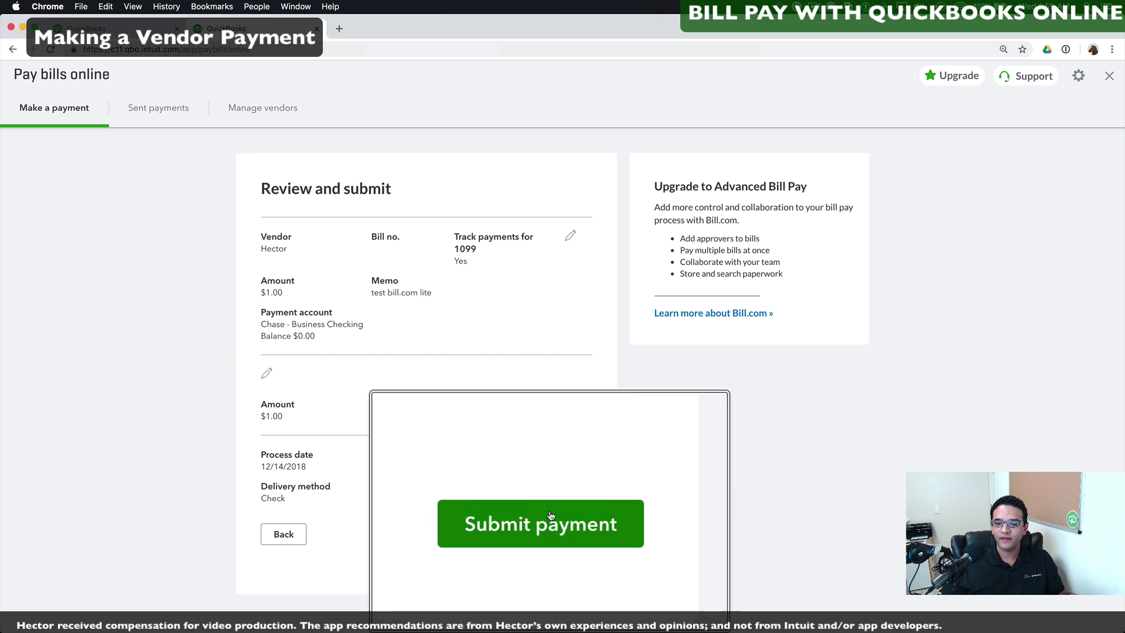
left_click(548, 533)
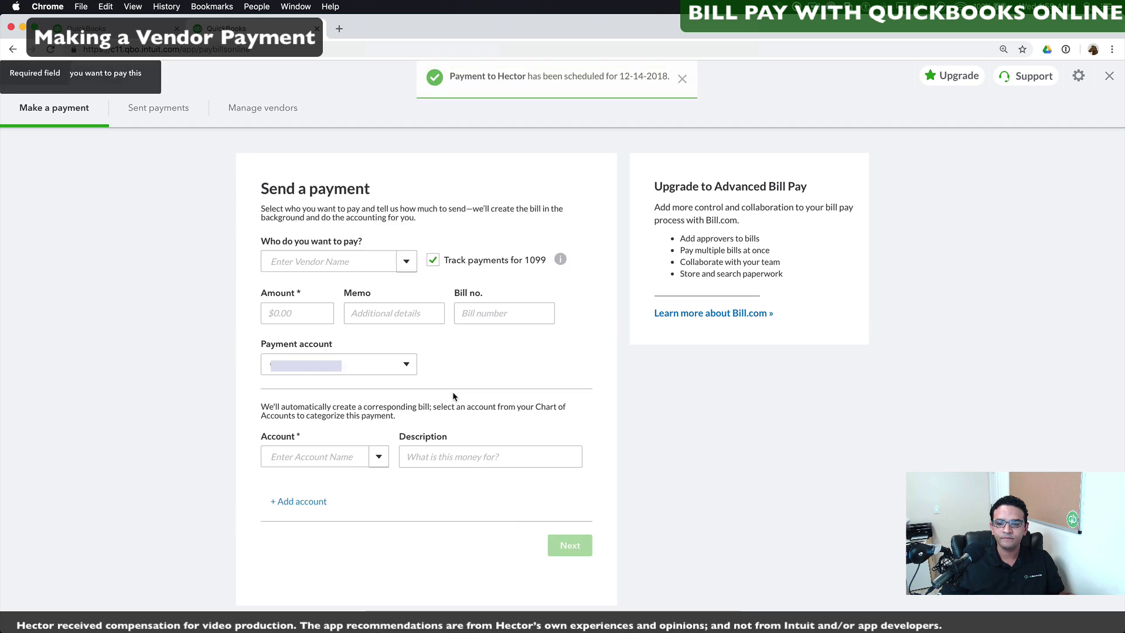
Step: In Sent payments, check the $1.00 check's tracking status, then show its extra actions
left_click(158, 114)
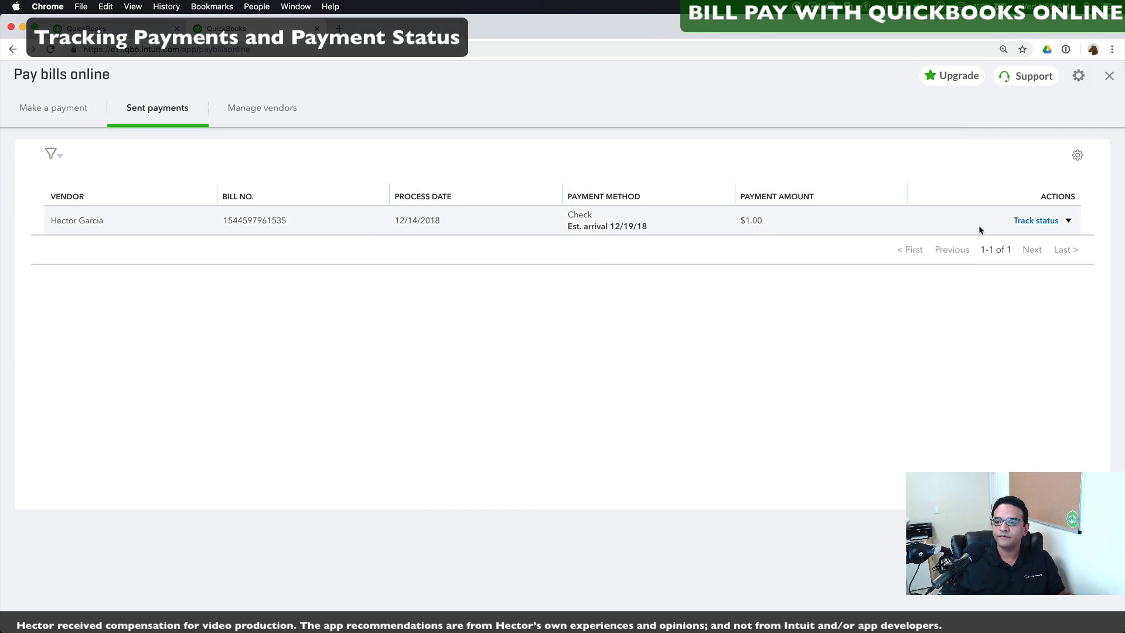
left_click(1034, 221)
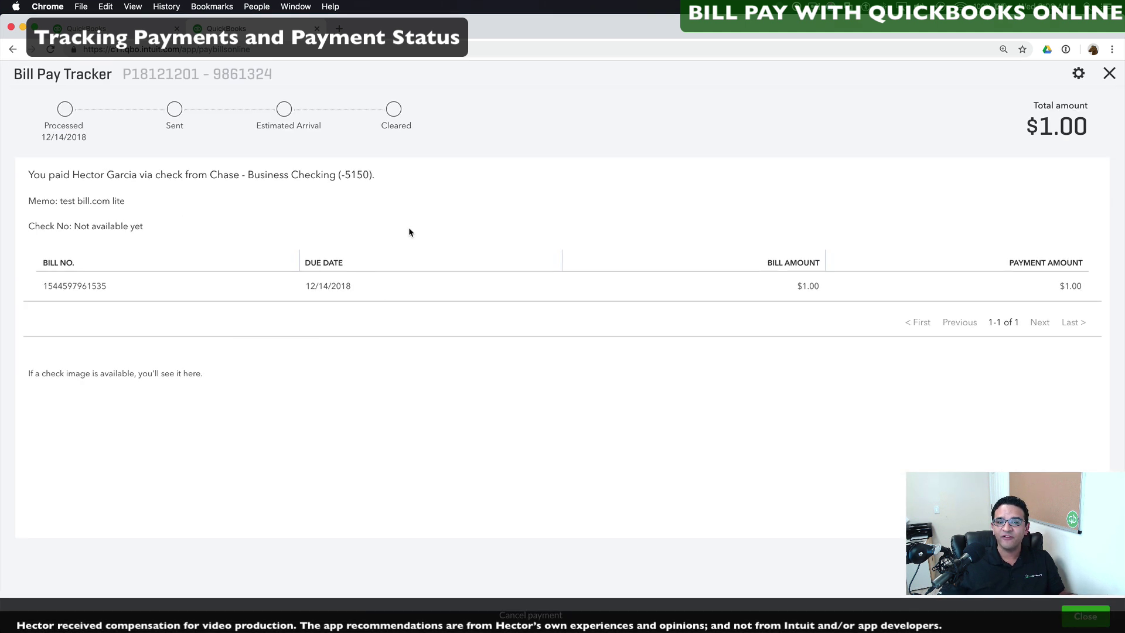
left_click(1109, 74)
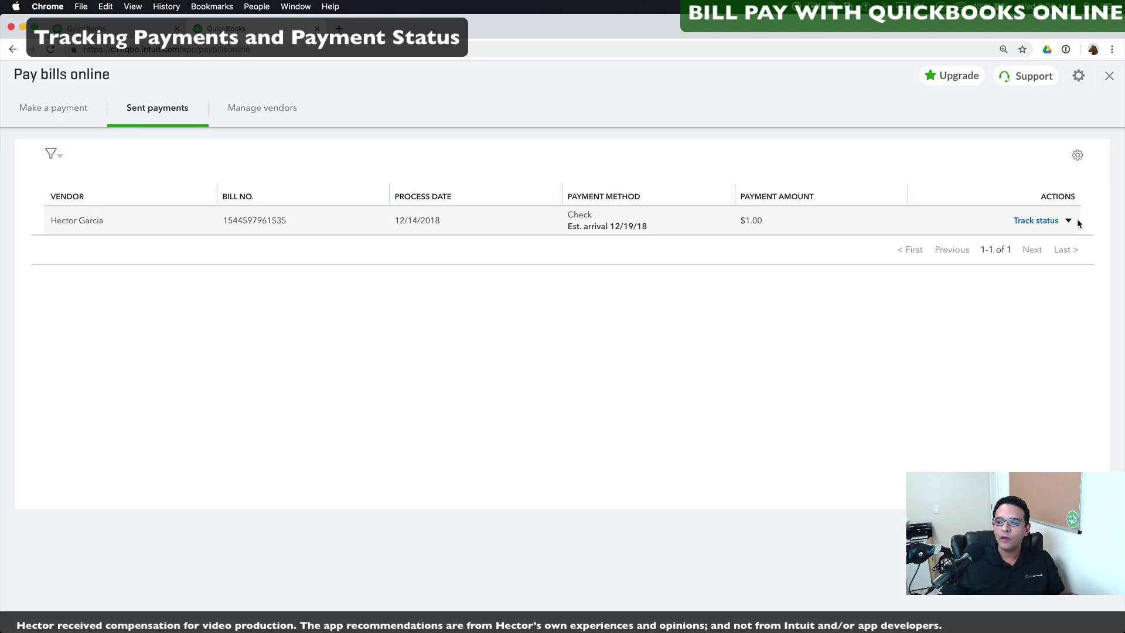
left_click(1069, 221)
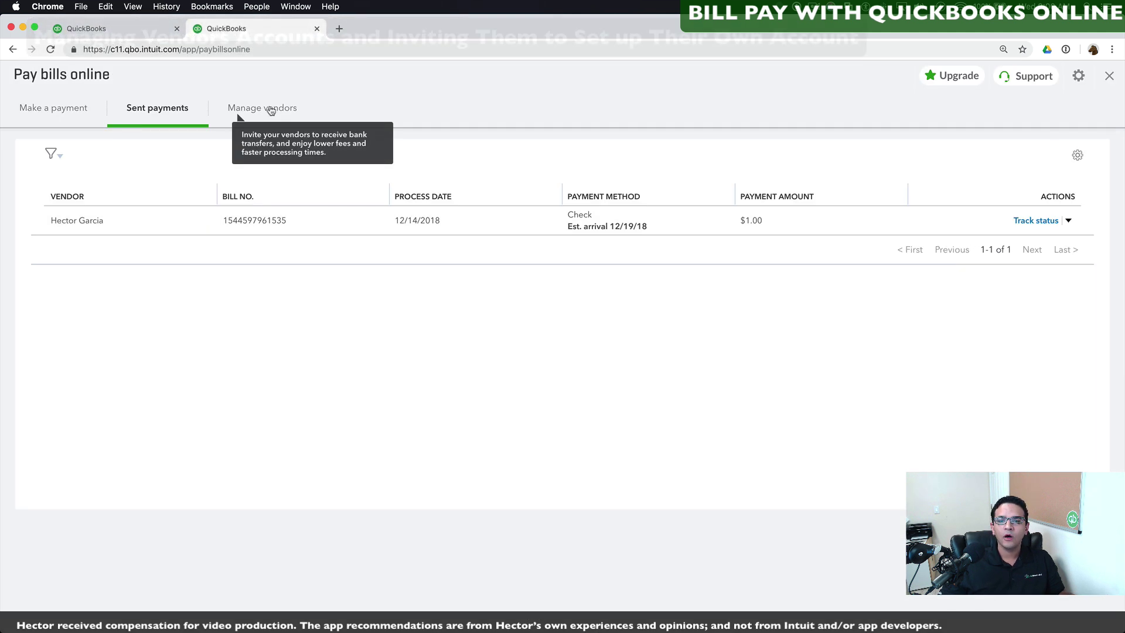
Step: From Manage vendors, invite the vendor to get paid by bank transfer instead of checks
left_click(243, 109)
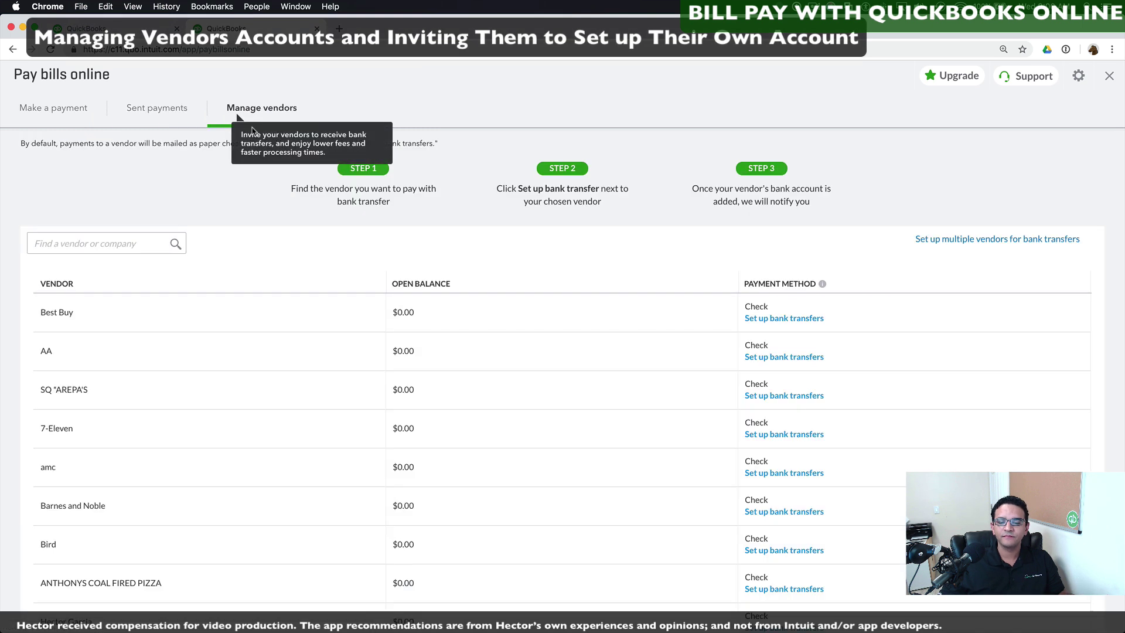
scroll(195, 353, "down", 2)
scroll(195, 353, "down", 2)
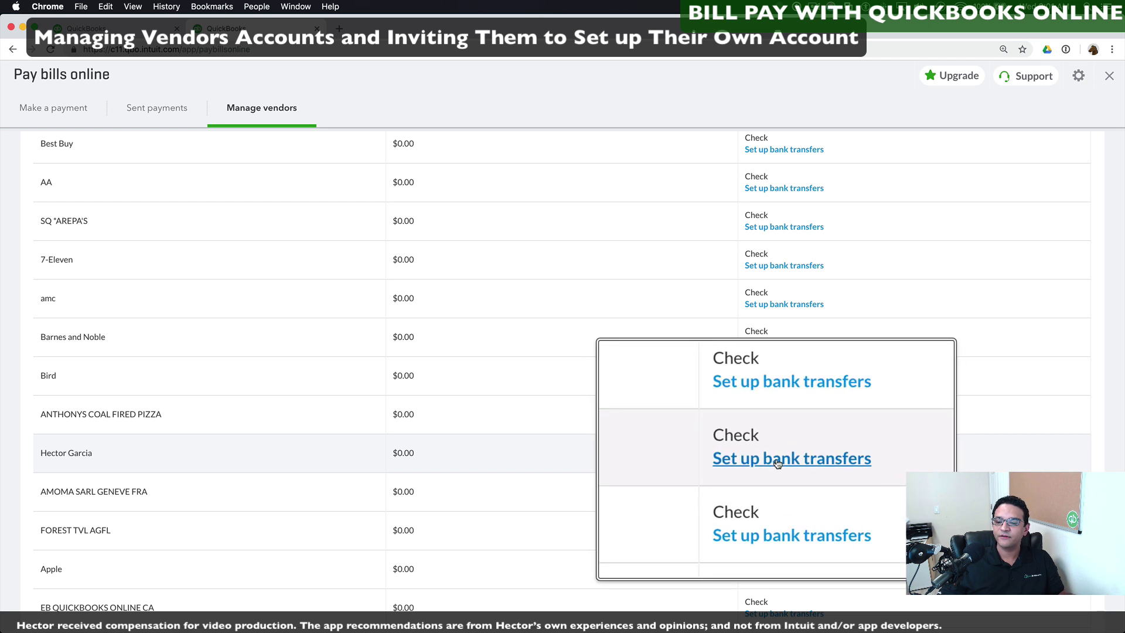
left_click(773, 460)
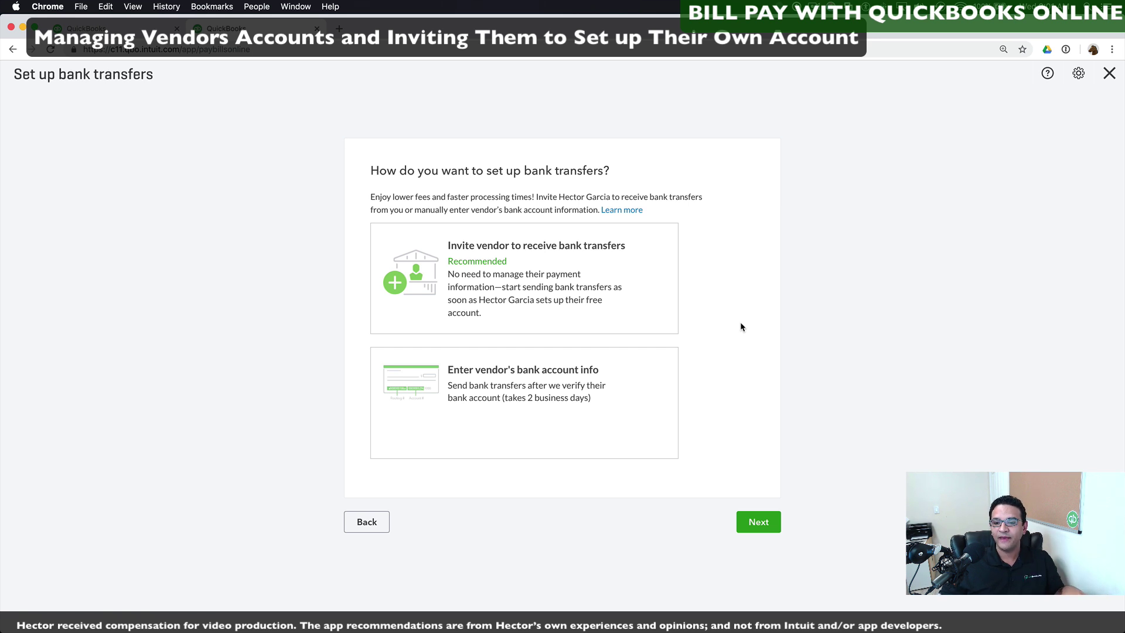
left_click(527, 265)
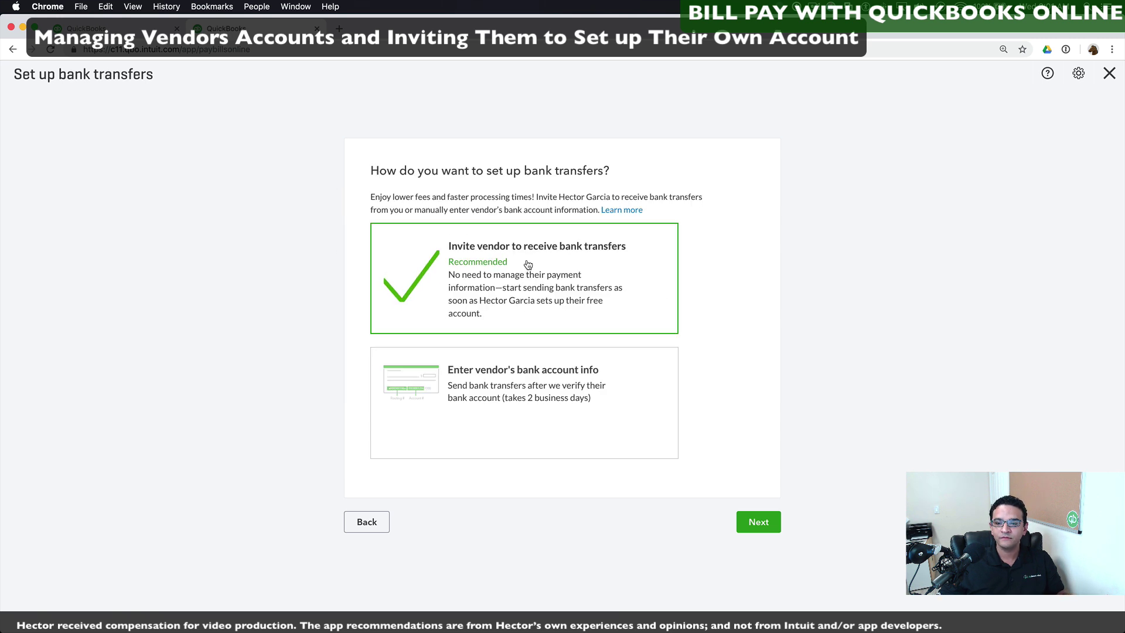
left_click(758, 522)
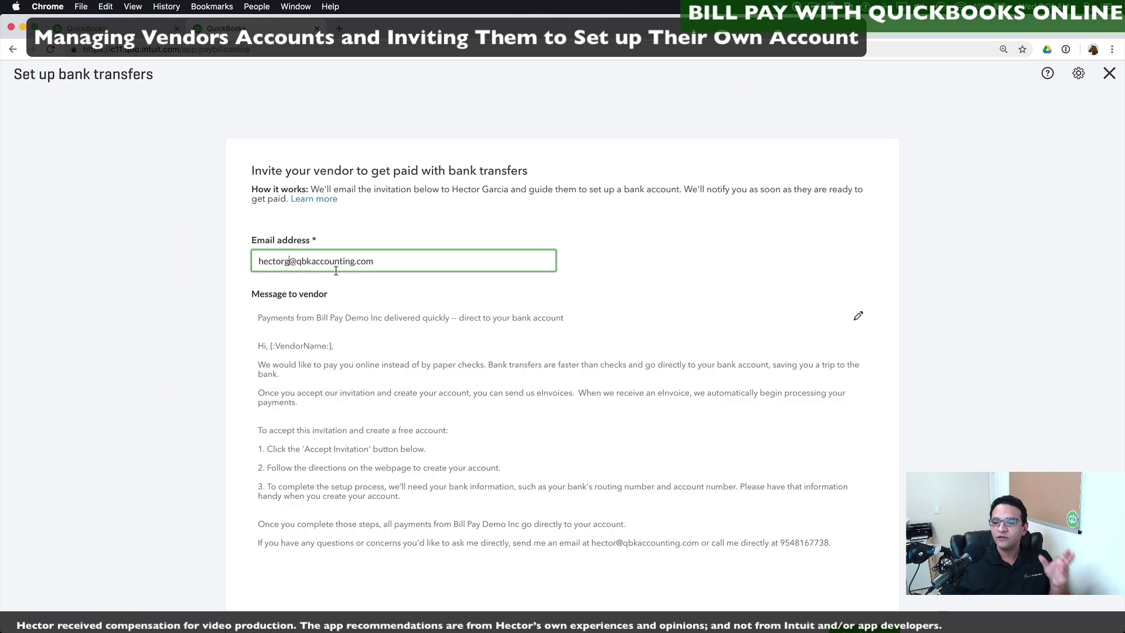
scroll(336, 271, "down", 1)
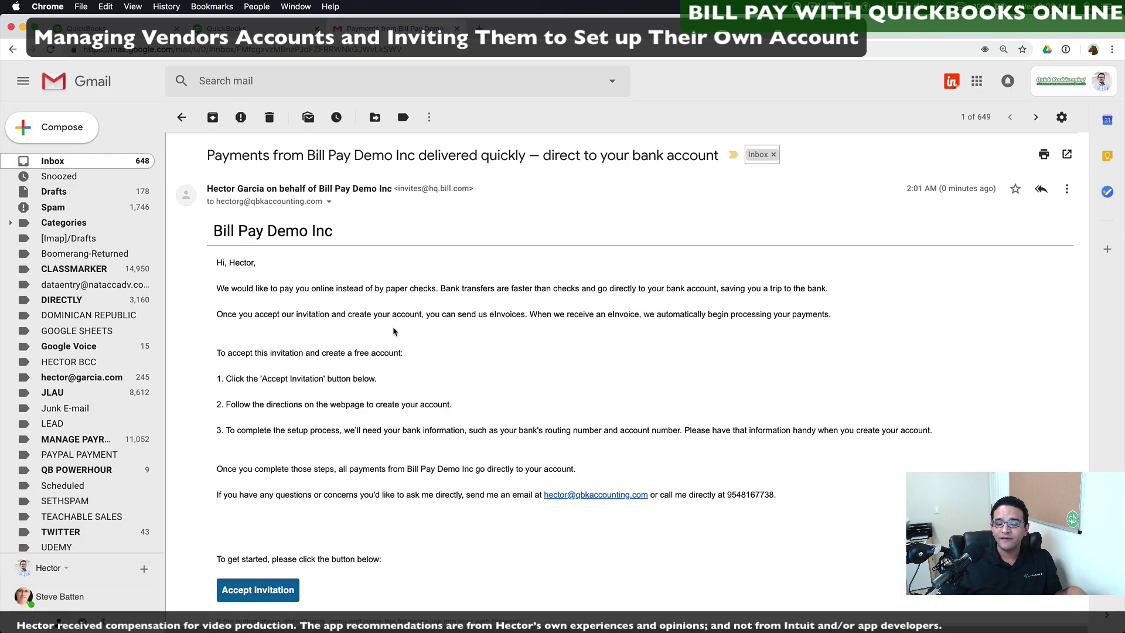
Step: Accept the Bill Pay Demo Inc invitation email to reach the prefilled Bill.com signup page
scroll(381, 381, "down", 1)
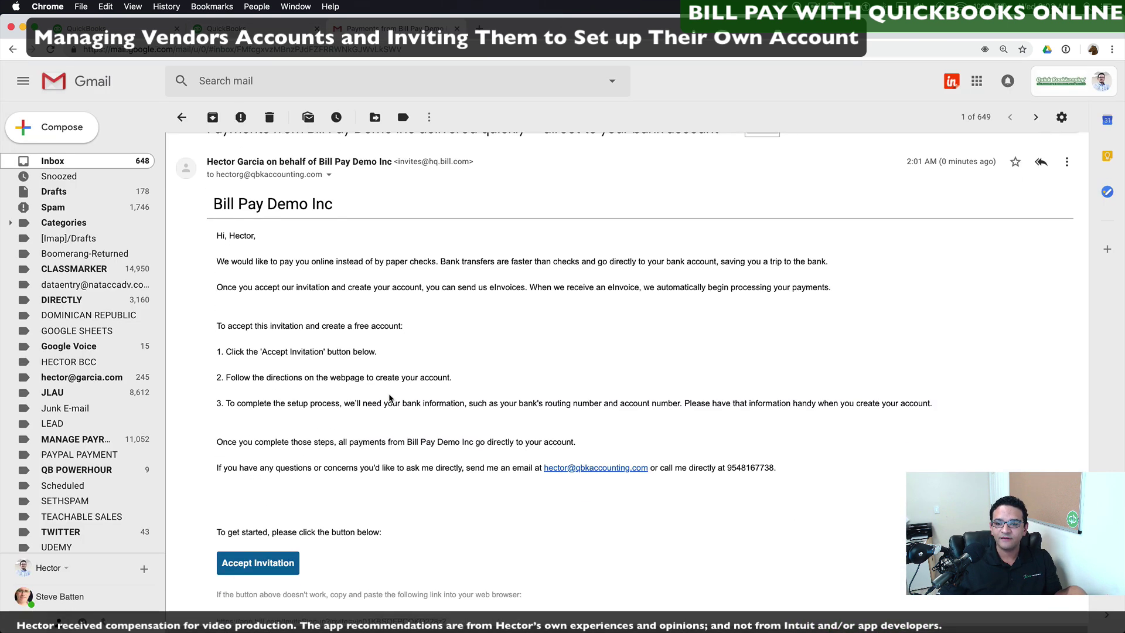
scroll(262, 582, "down", 5)
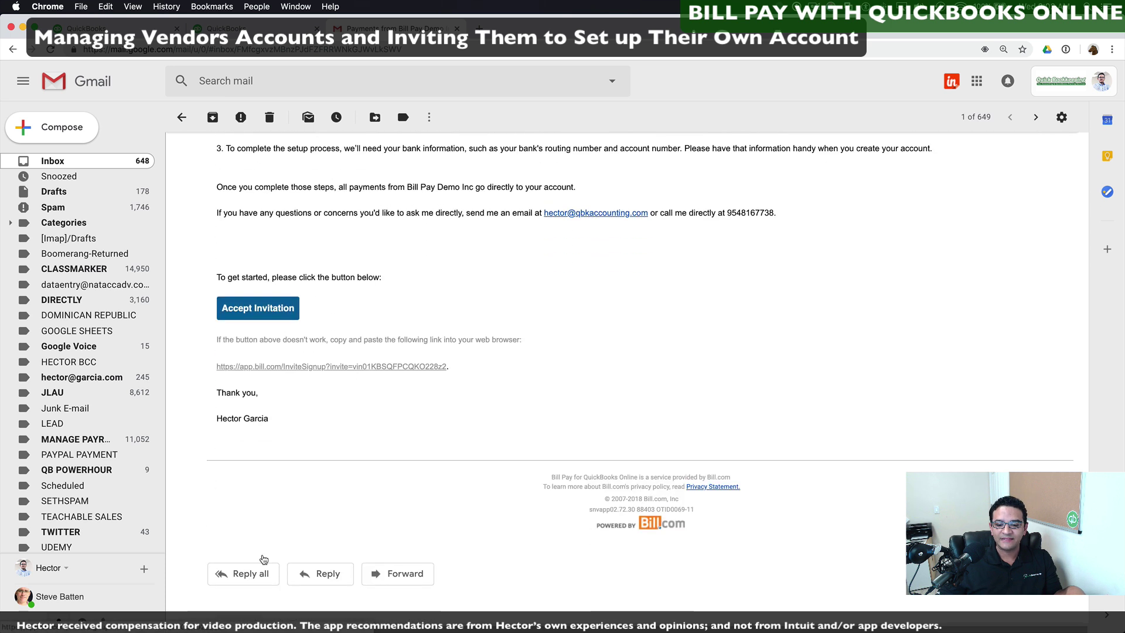
left_click(256, 323)
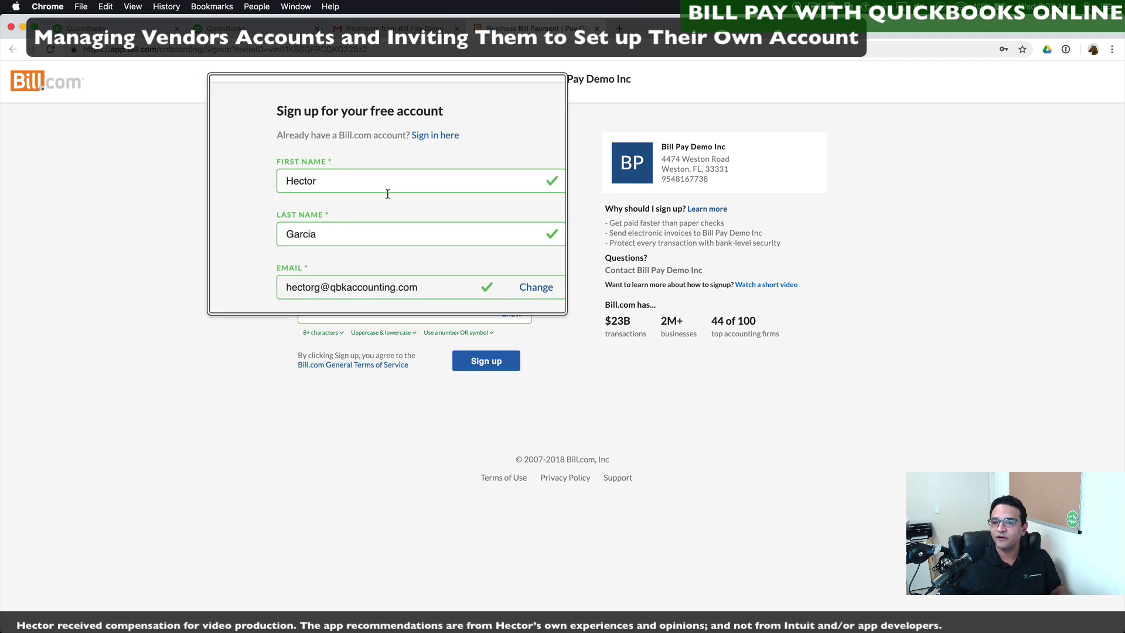
Step: Sign up for the vendor's Bill.com account, entering company info and linking a bank account
left_click(492, 360)
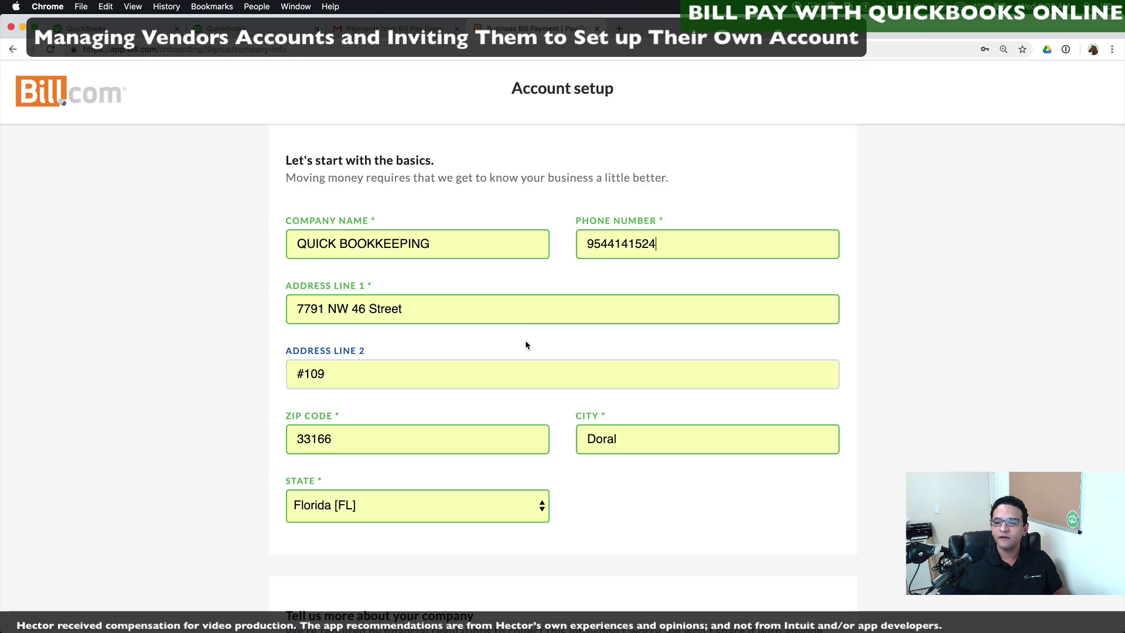
scroll(526, 345, "down", 7)
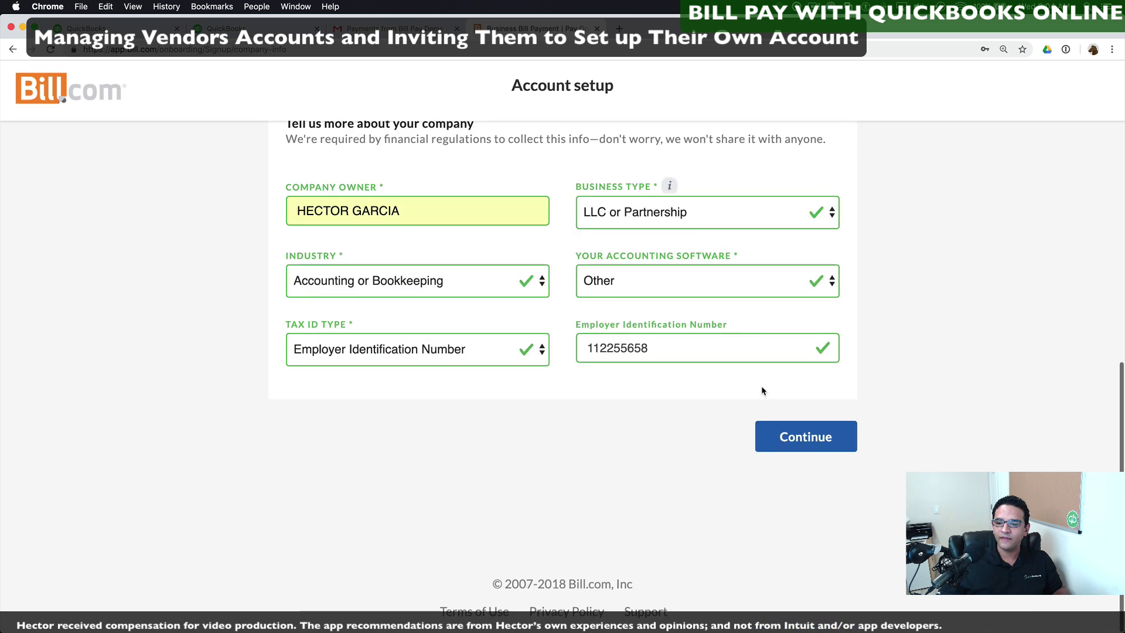
left_click(810, 443)
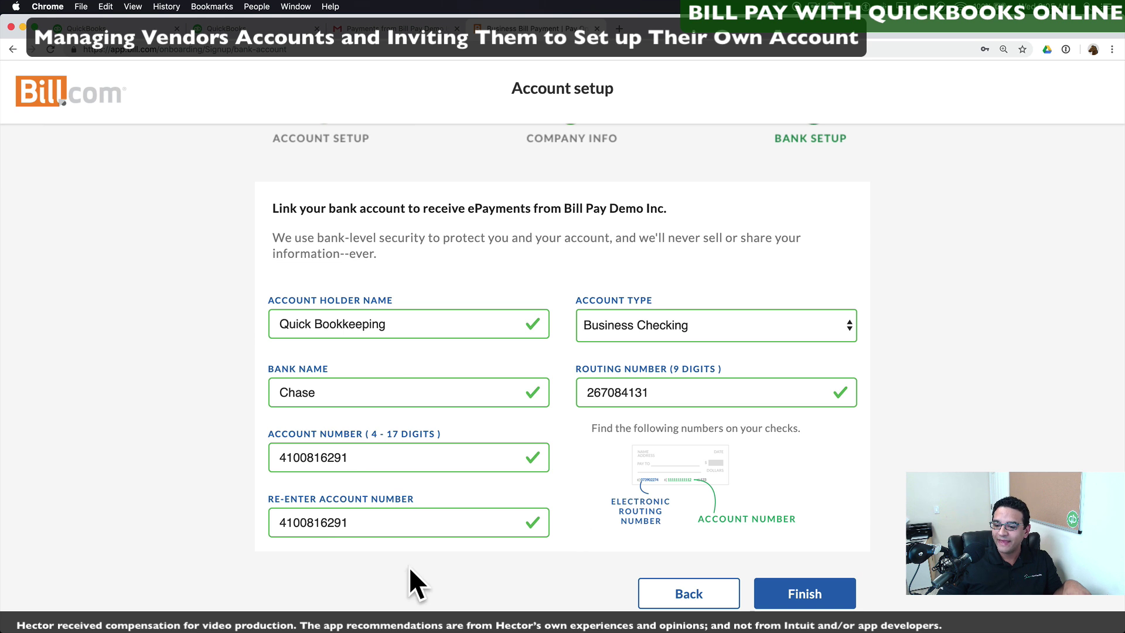
left_click(803, 593)
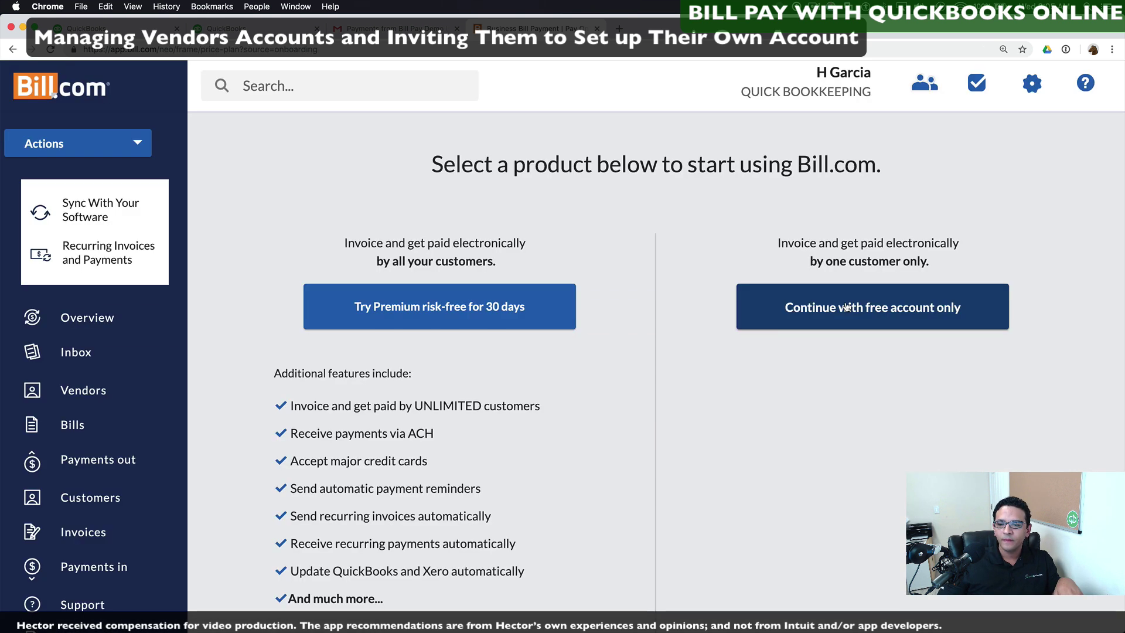
Step: Keep the free account, submit the survey, and switch back to the QuickBooks tab
left_click(868, 310)
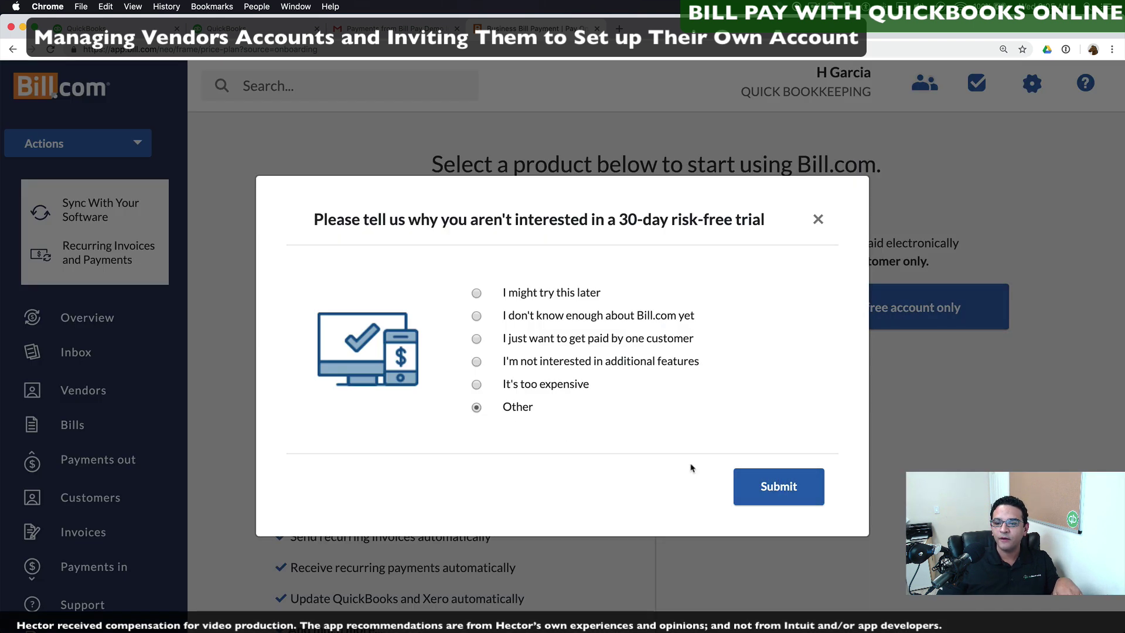
left_click(771, 485)
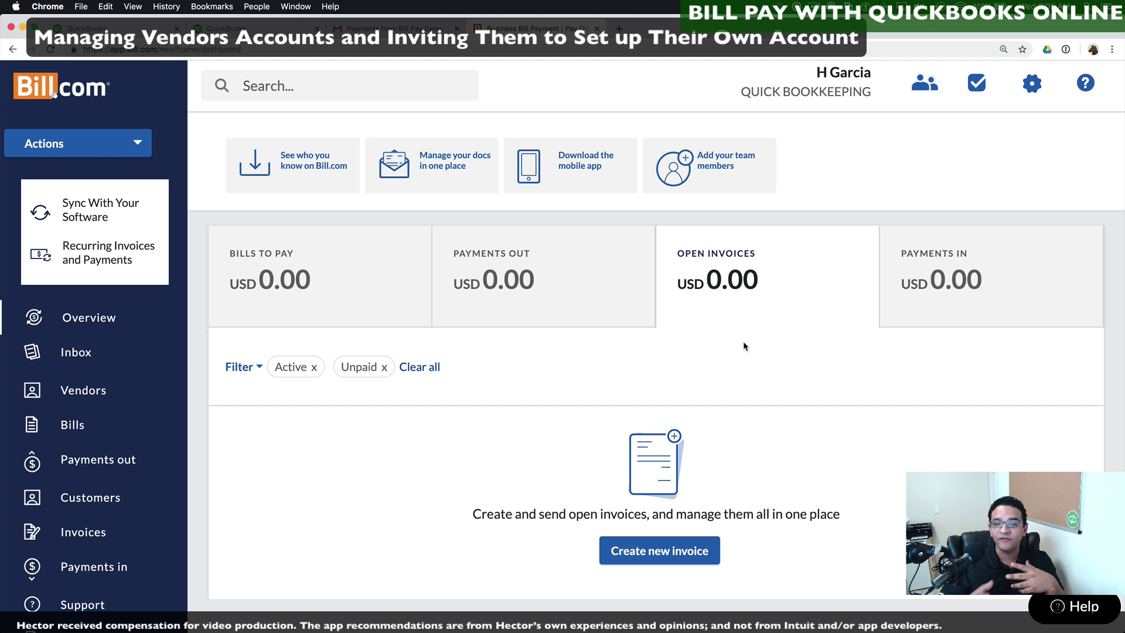
left_click(251, 28)
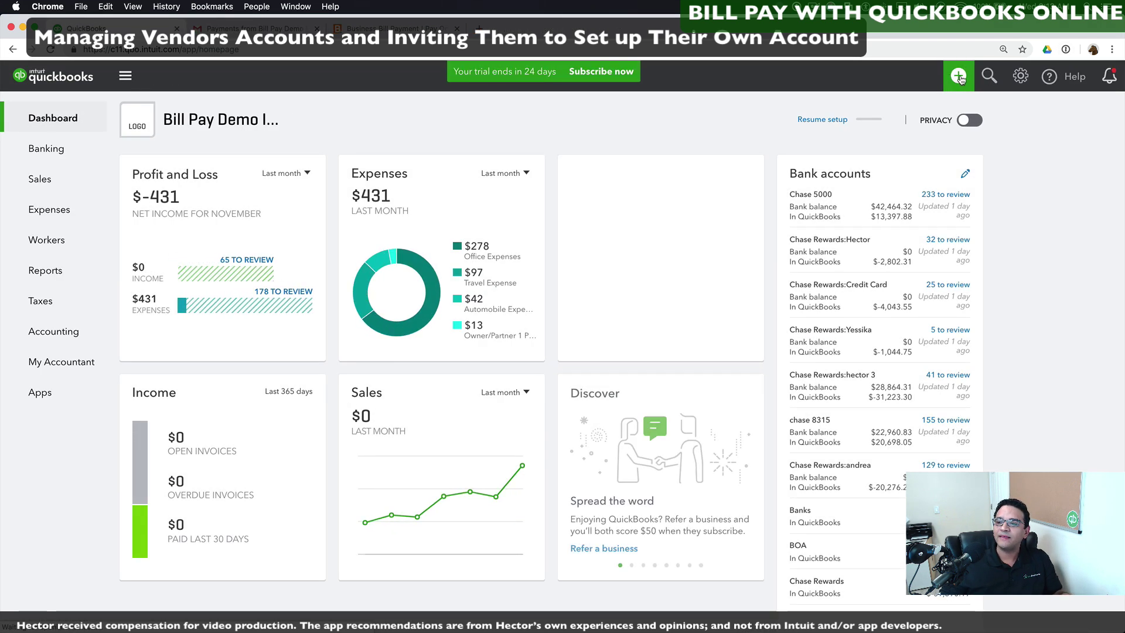
Step: Fill in a $1.25 Pay Bills Online payment to the vendor: Advertising and Promotion, bill no. 564645
left_click(959, 77)
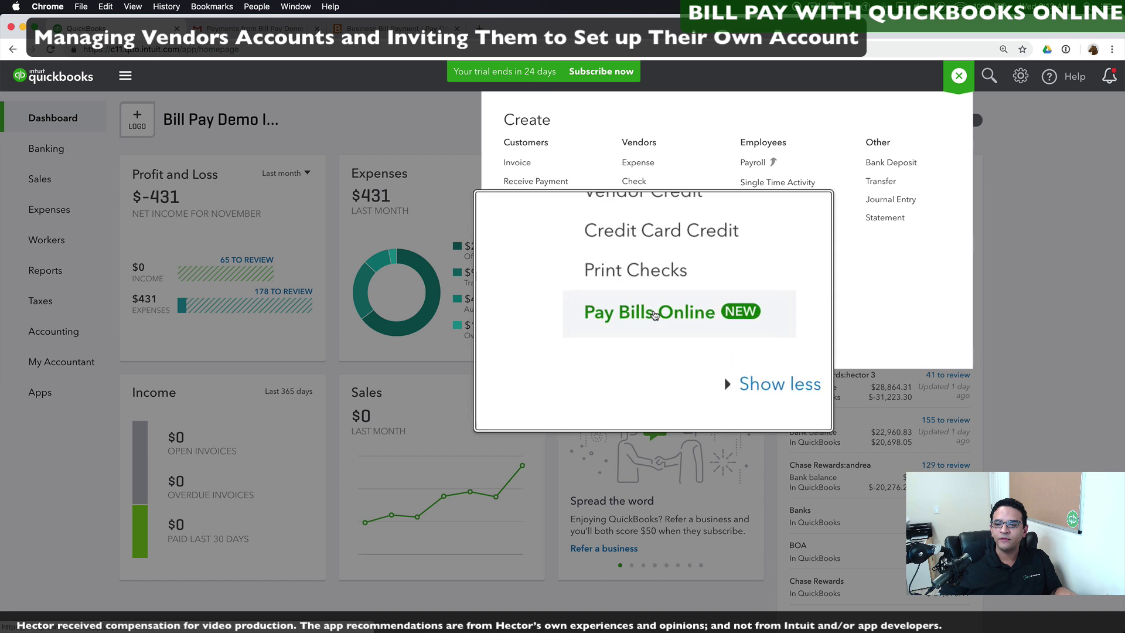
left_click(650, 384)
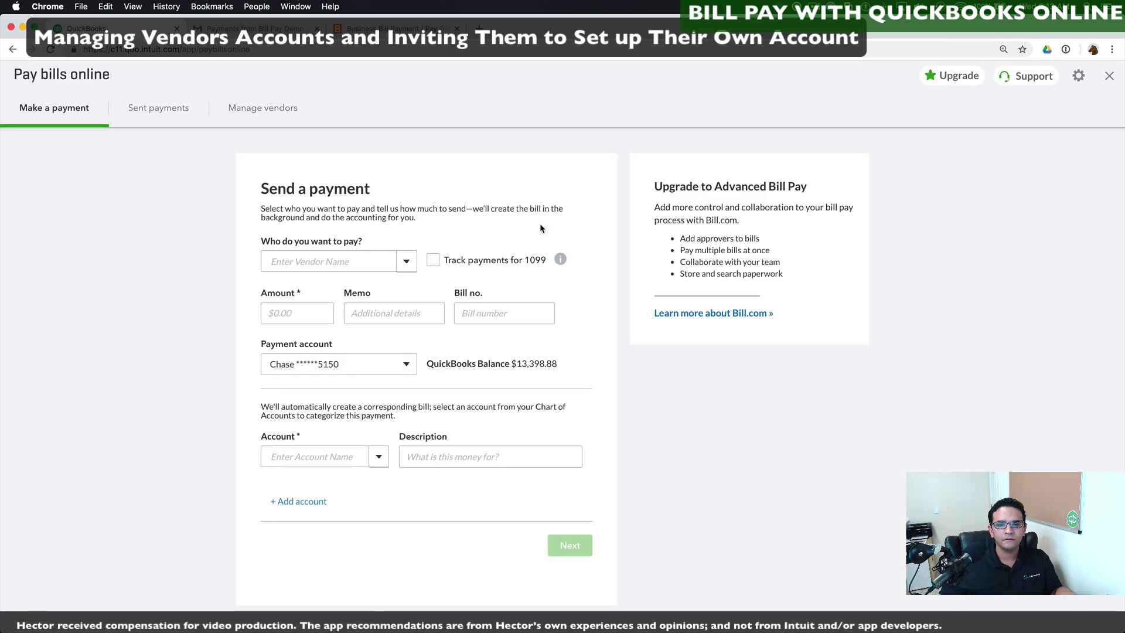
left_click(407, 261)
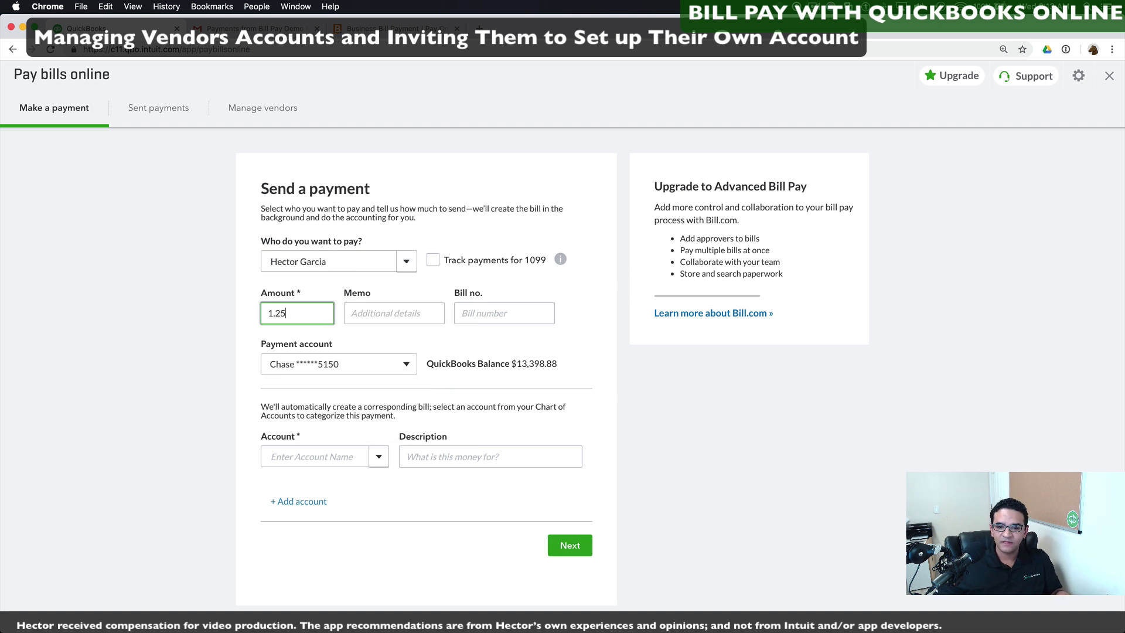
left_click(389, 305)
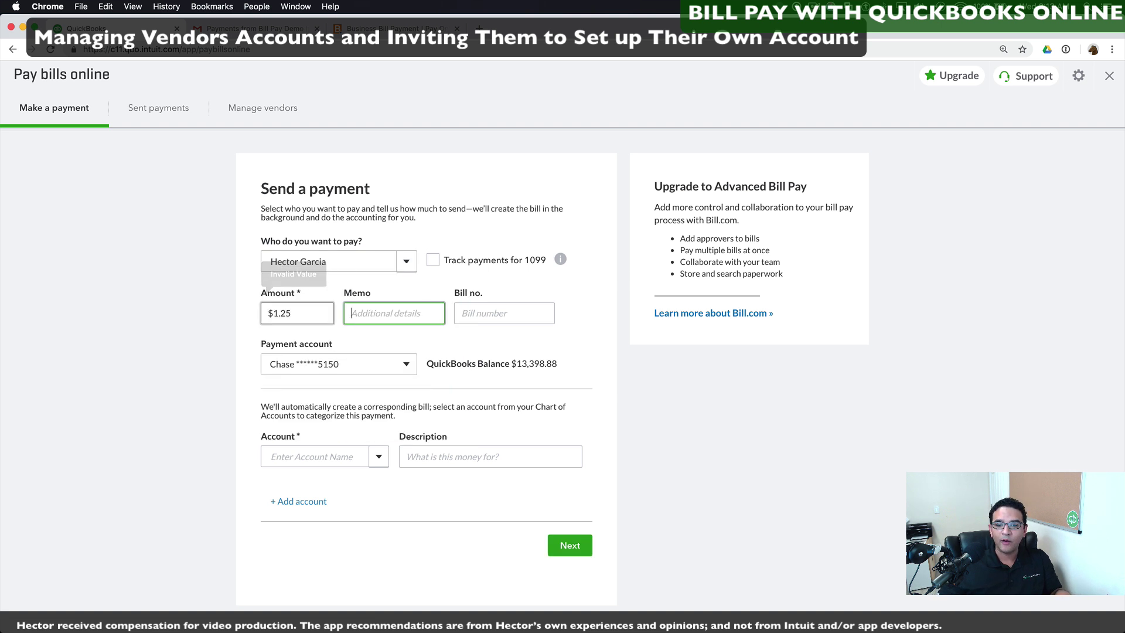
left_click(358, 448)
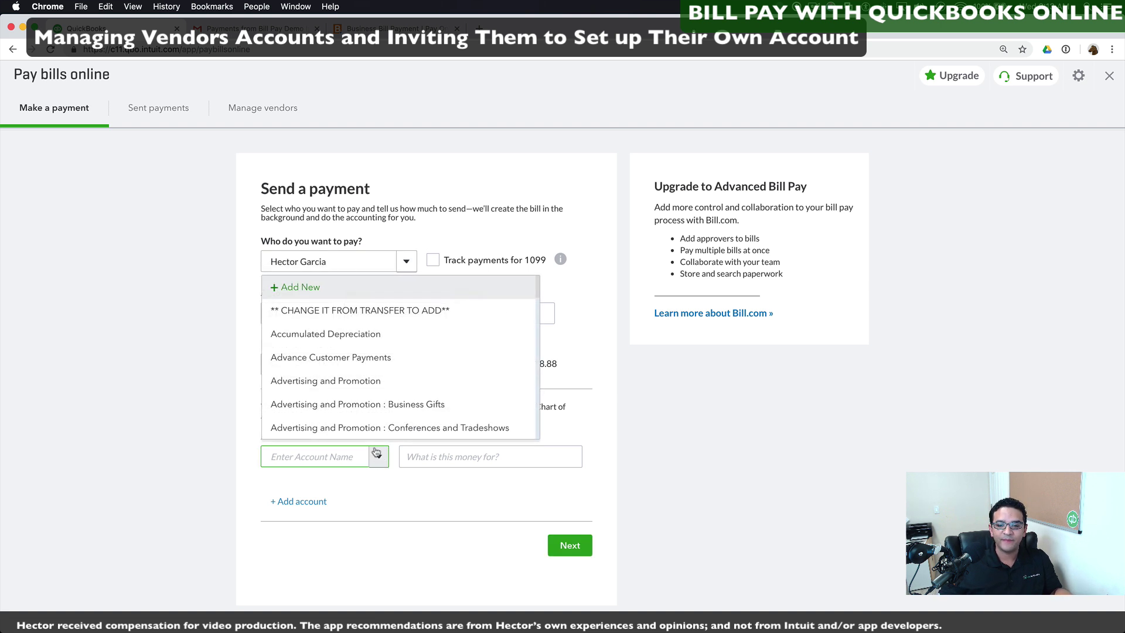
left_click(354, 384)
left_click(385, 313)
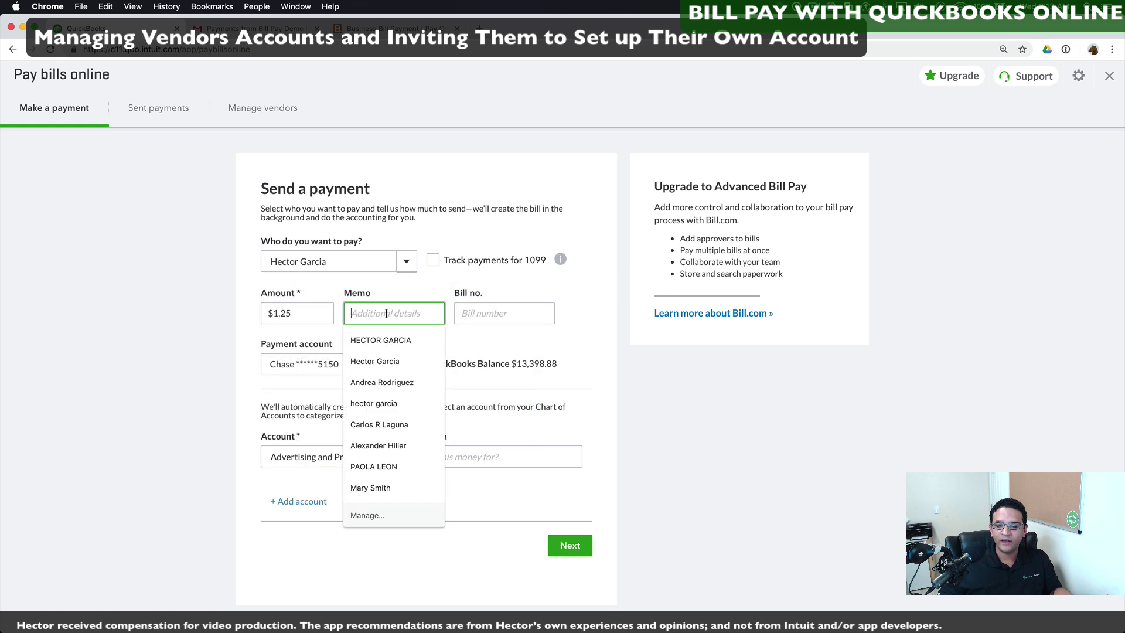
left_click(497, 313)
type("564645")
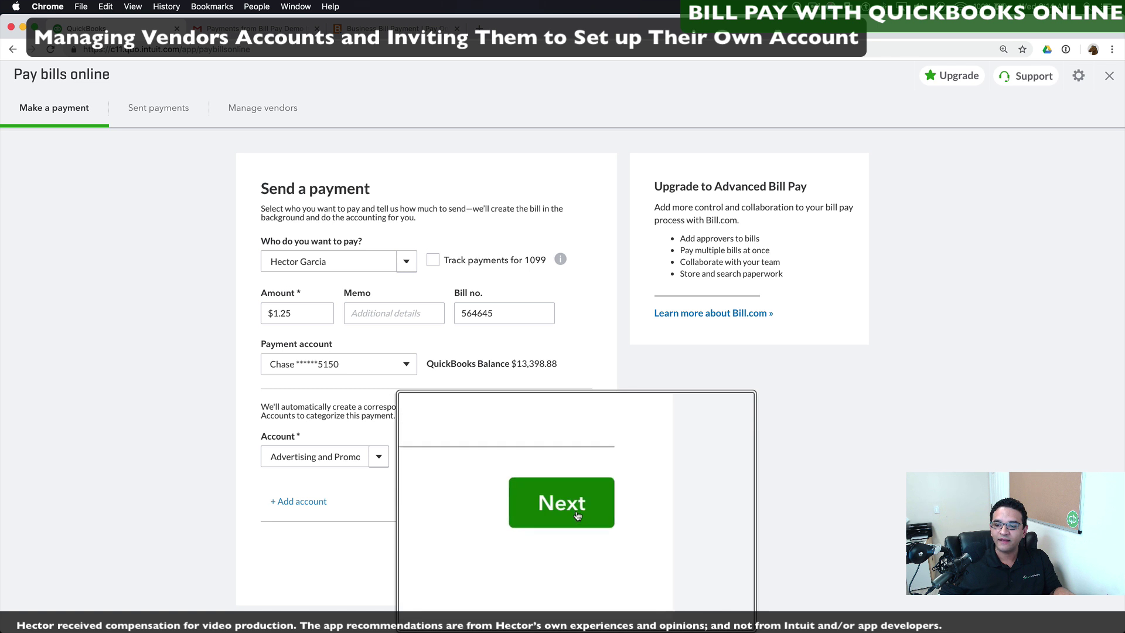
Step: Continue through delivery and review, submit the $1.25 bank-transfer payment, and view sent payments
left_click(576, 552)
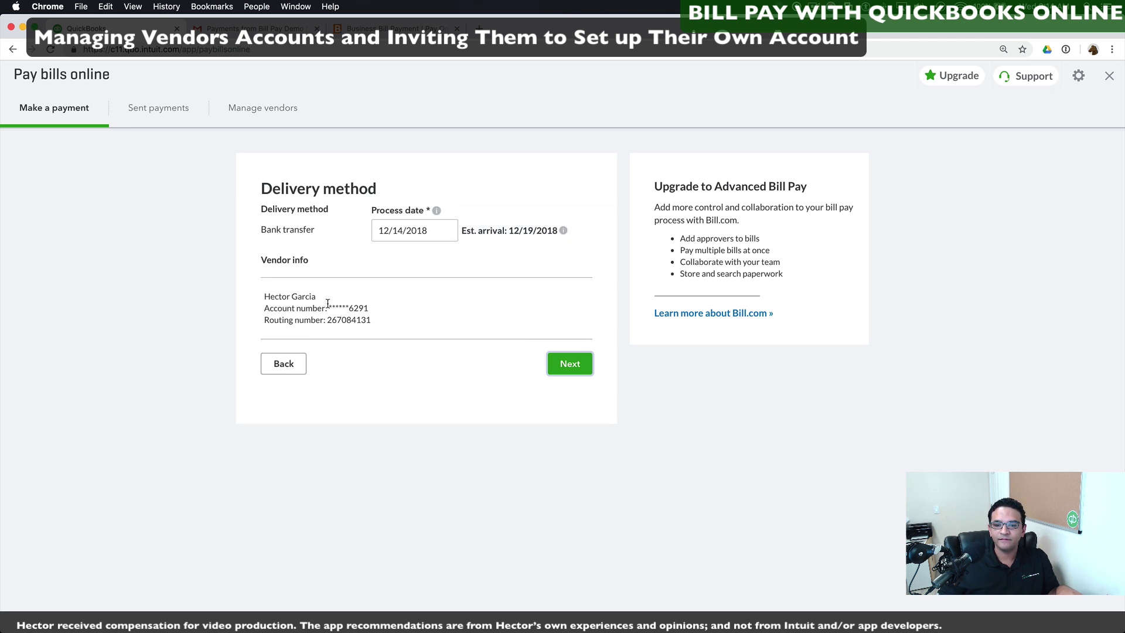
left_click(569, 364)
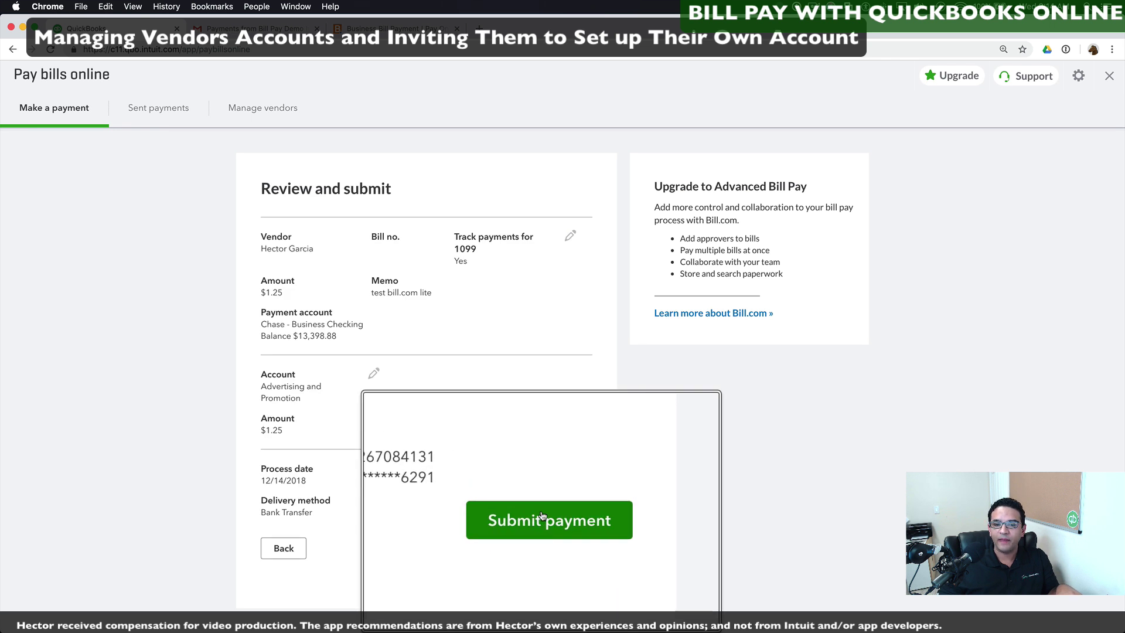
left_click(541, 547)
left_click(153, 108)
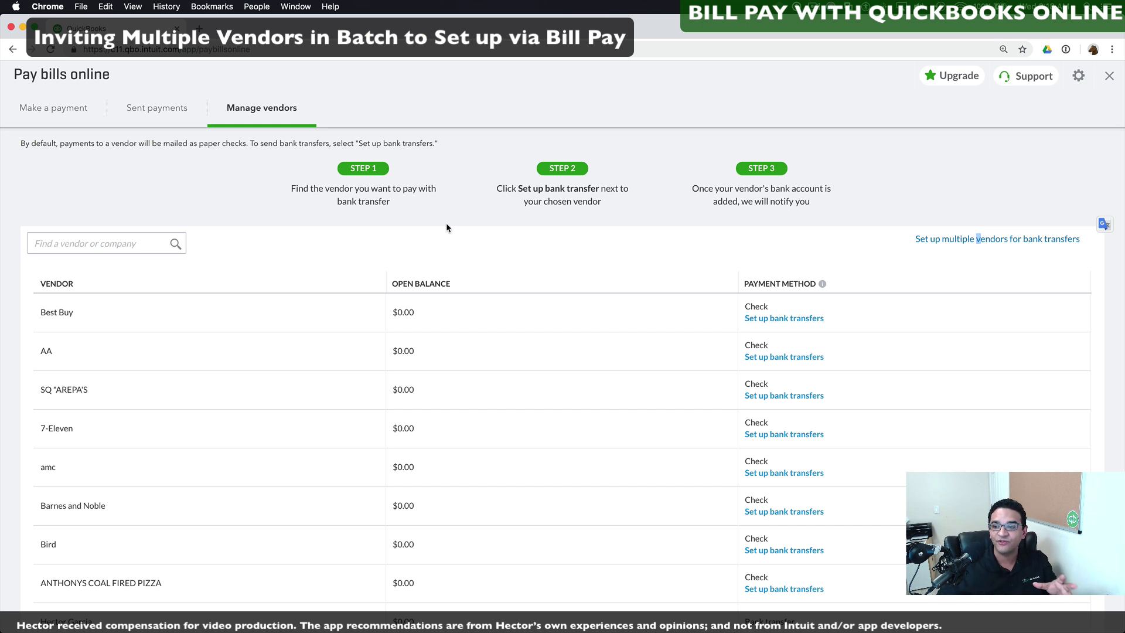
Step: Send bank-transfer invites to Best Buy and AA with their e-mails, then close the confirmation
scroll(974, 223, "down", 1)
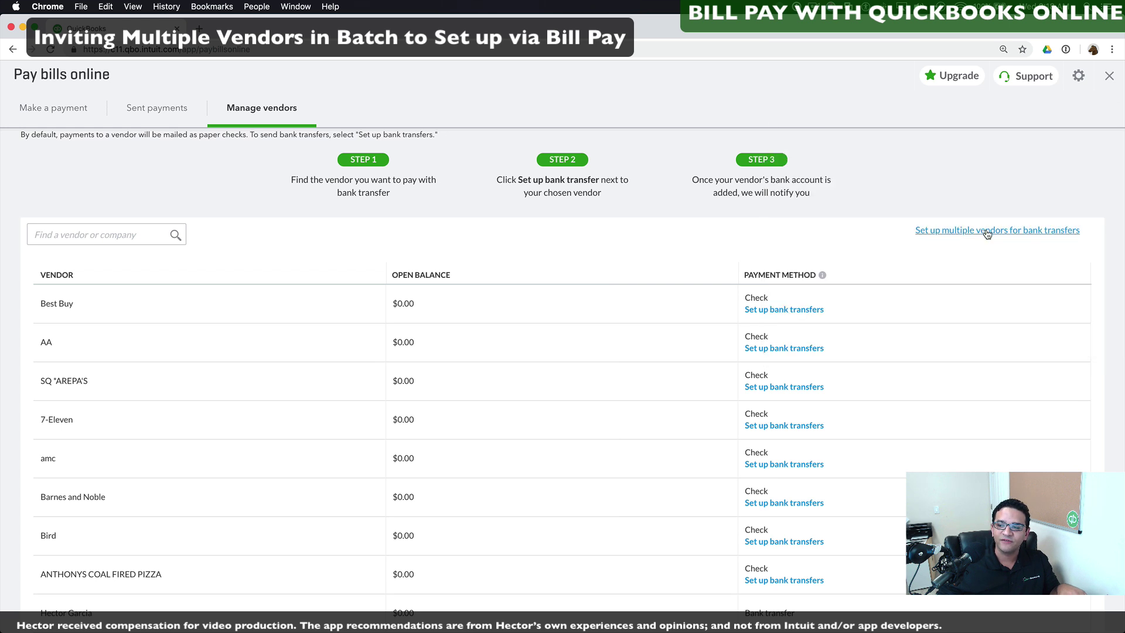
left_click(988, 234)
scroll(782, 328, "down", 5)
scroll(785, 293, "down", 5)
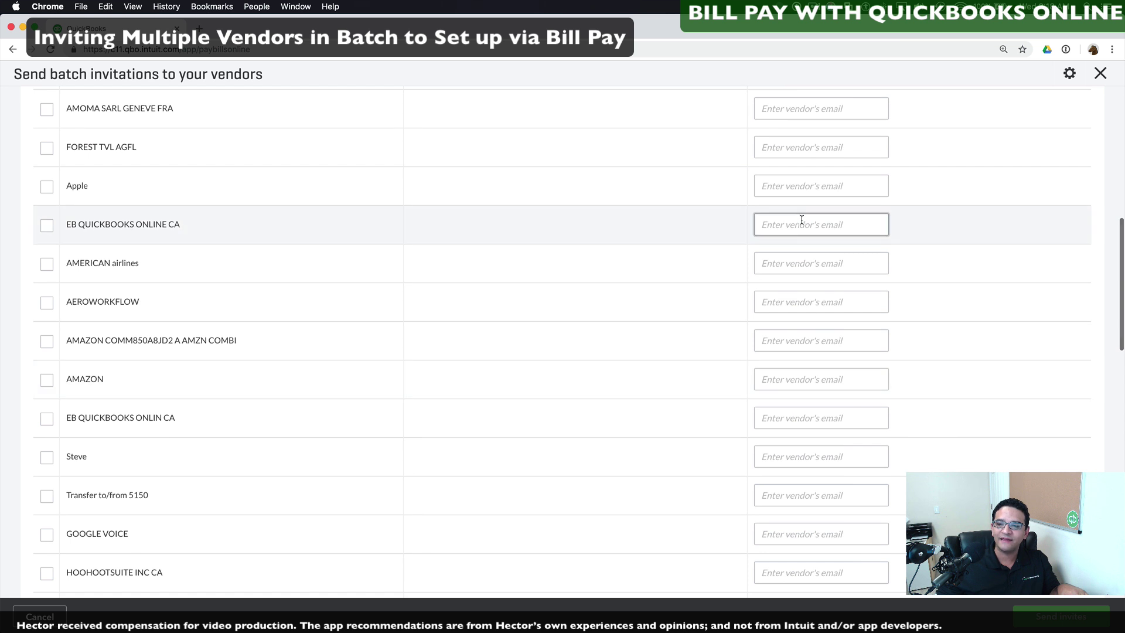
scroll(800, 217, "up", 3)
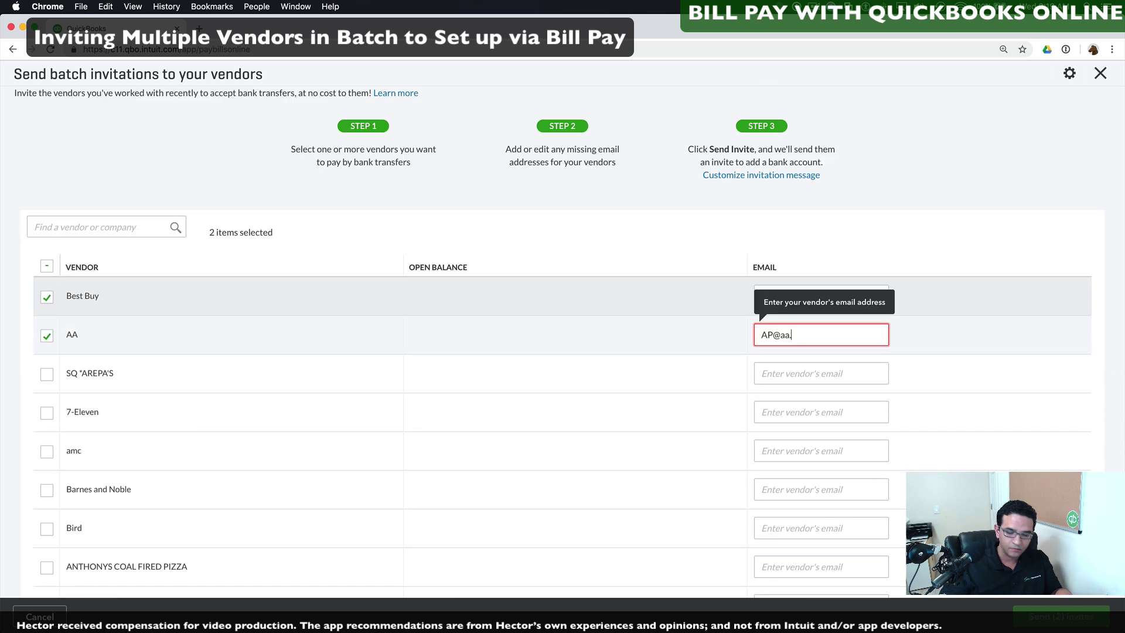
type(".com")
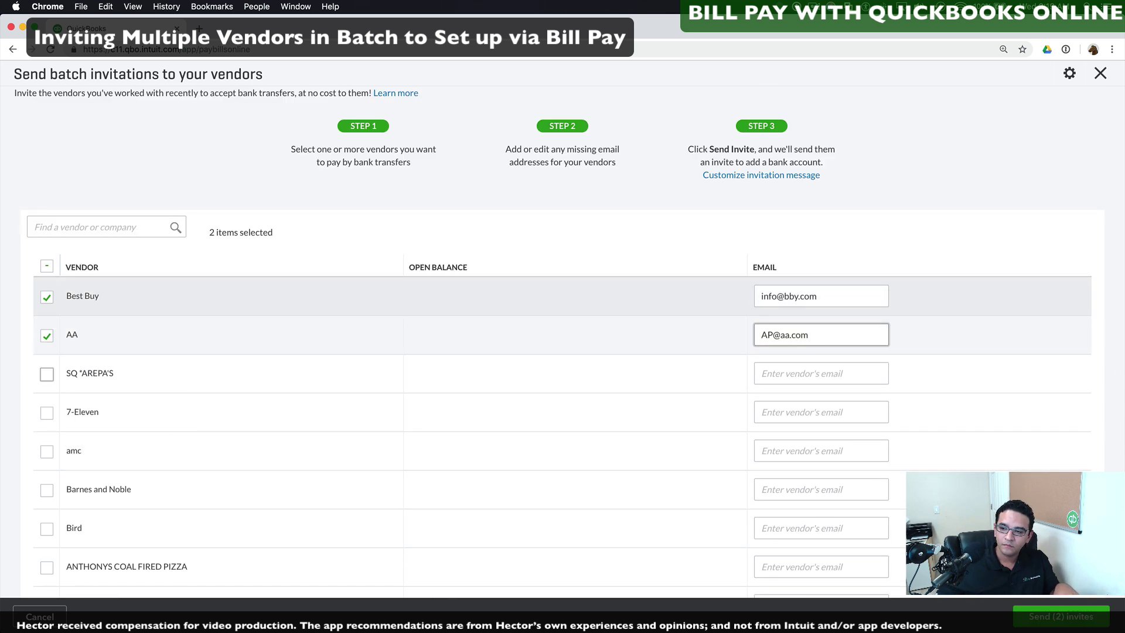
scroll(1069, 614, "up", 5)
scroll(1066, 622, "down", 5)
left_click(1061, 617)
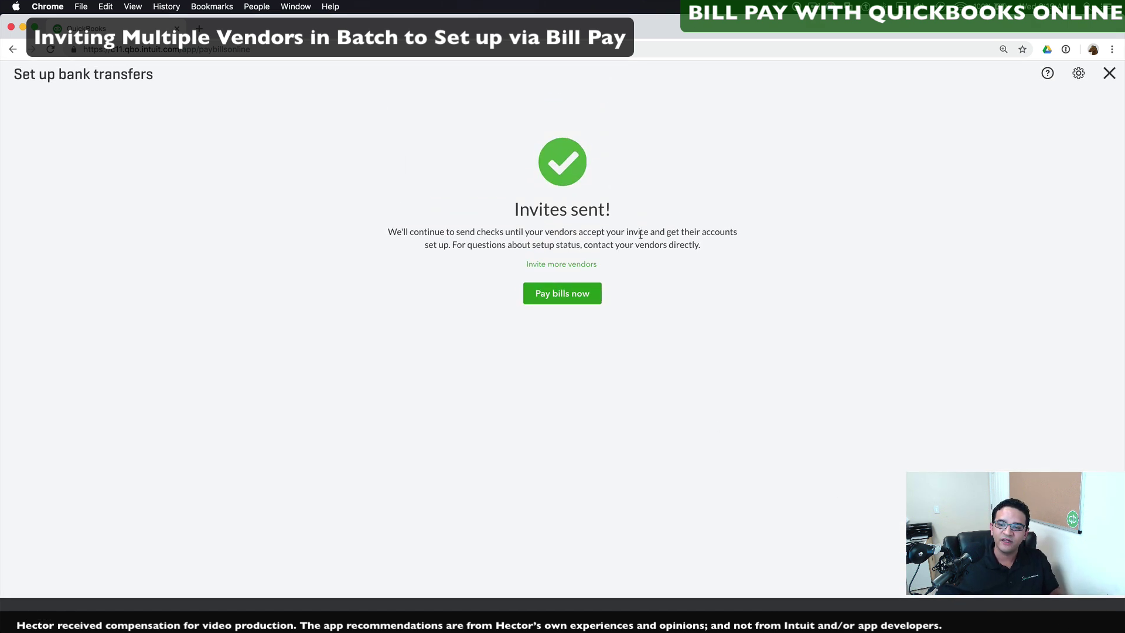
left_click(567, 301)
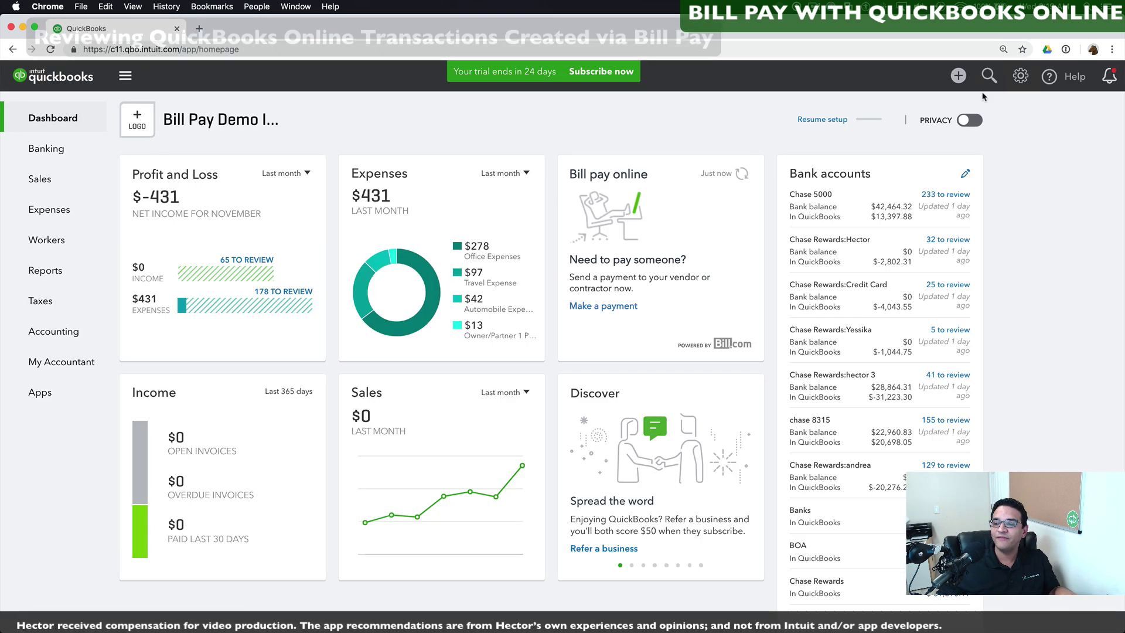
Step: Search for the recent $1.25 bill, open it, and open its bill payment
left_click(989, 78)
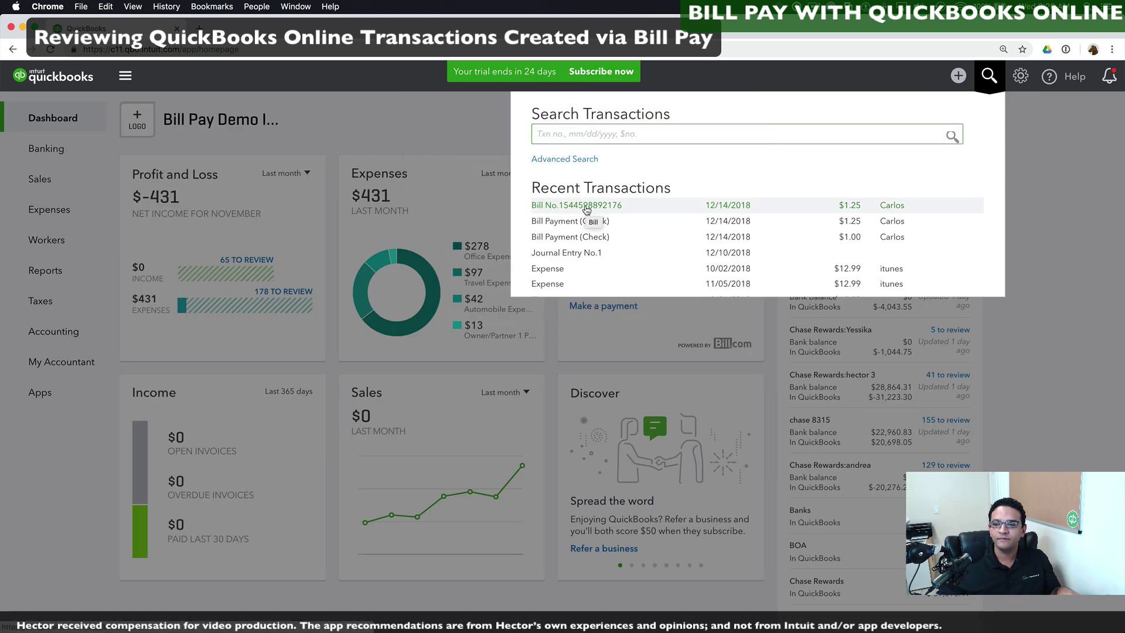
left_click(584, 206)
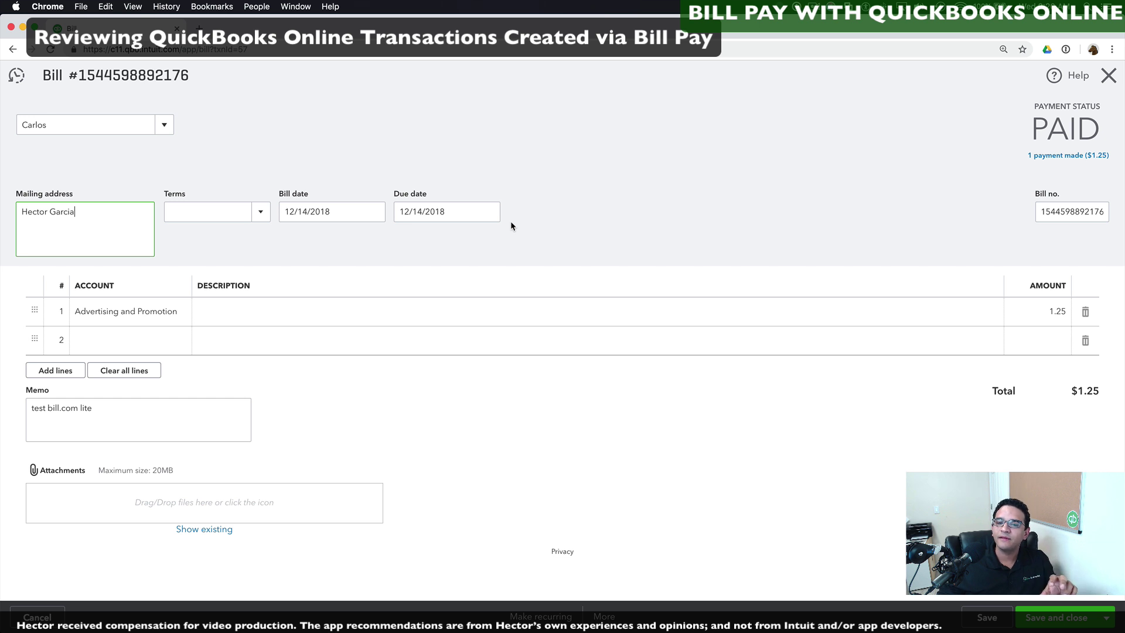
double_click(1039, 212)
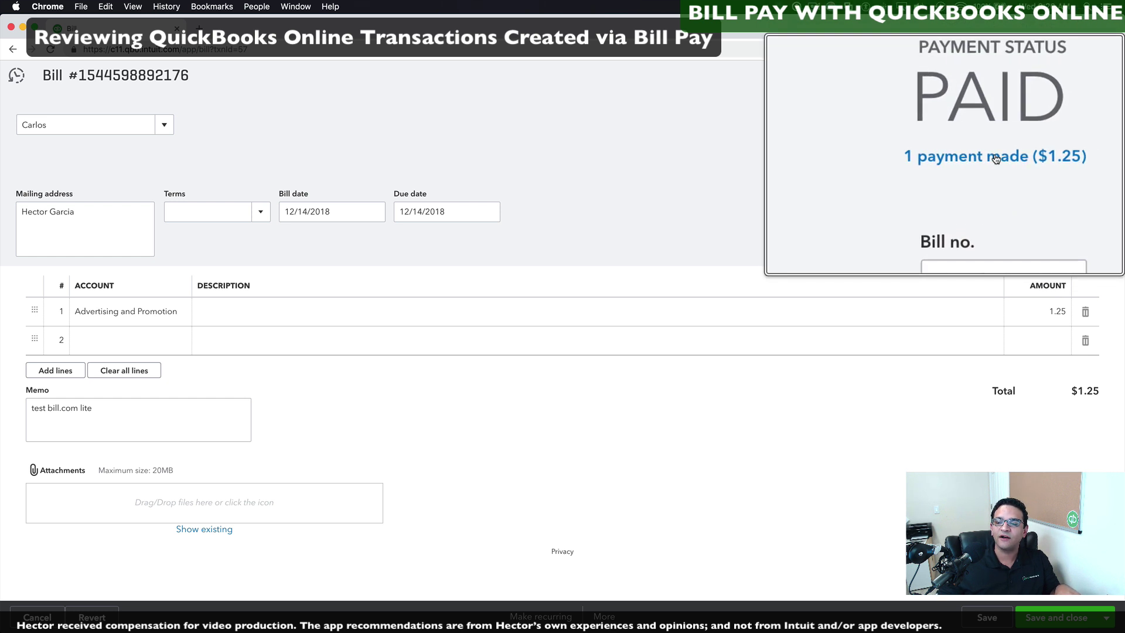
left_click(996, 157)
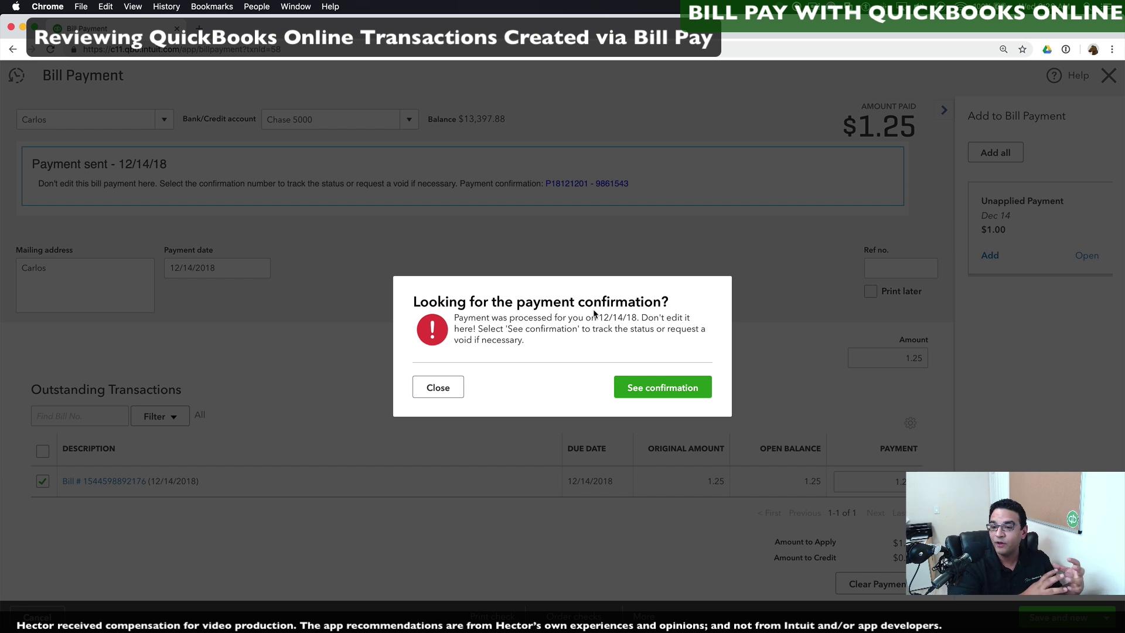
Step: View the payment confirmation tracker, close it, and review the Payment sent notice
left_click(669, 391)
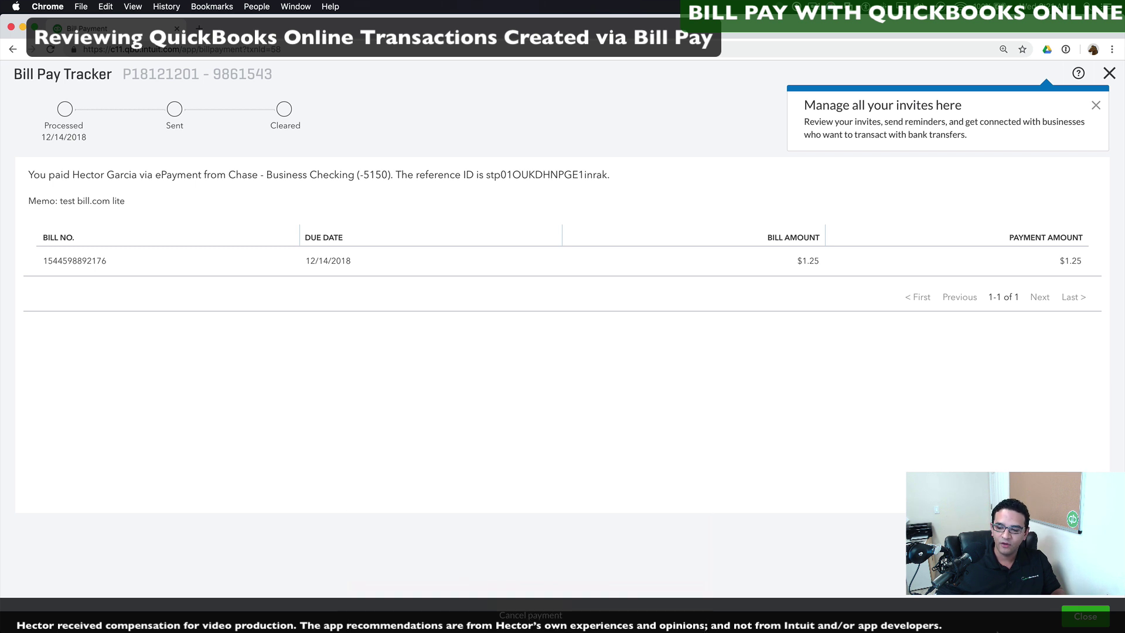
left_click(1087, 618)
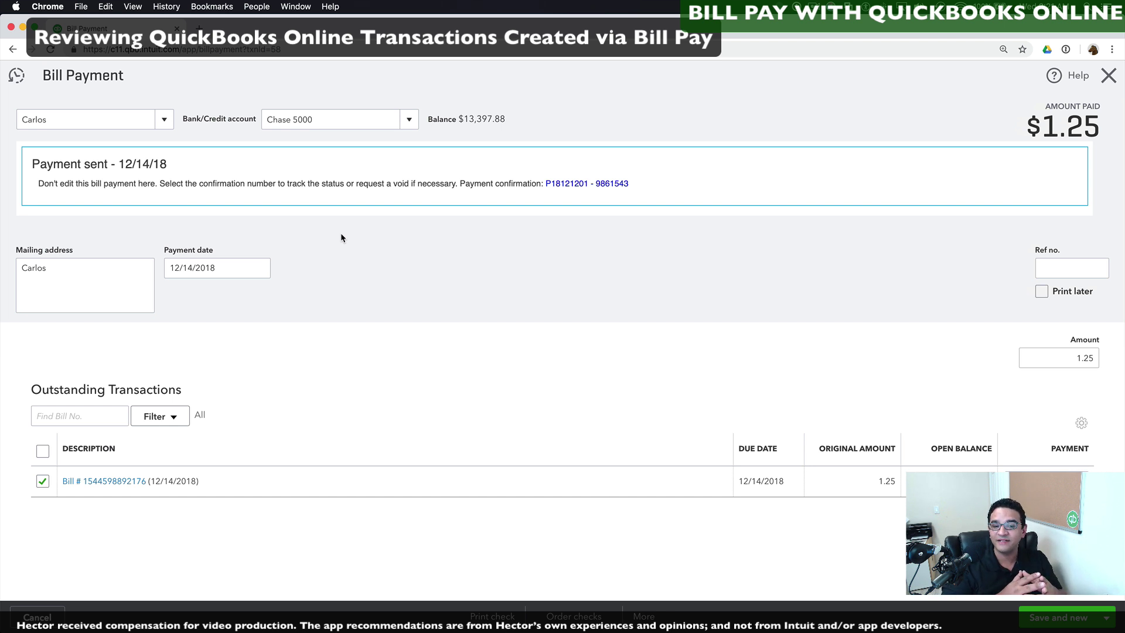
left_click_drag(59, 162, 551, 195)
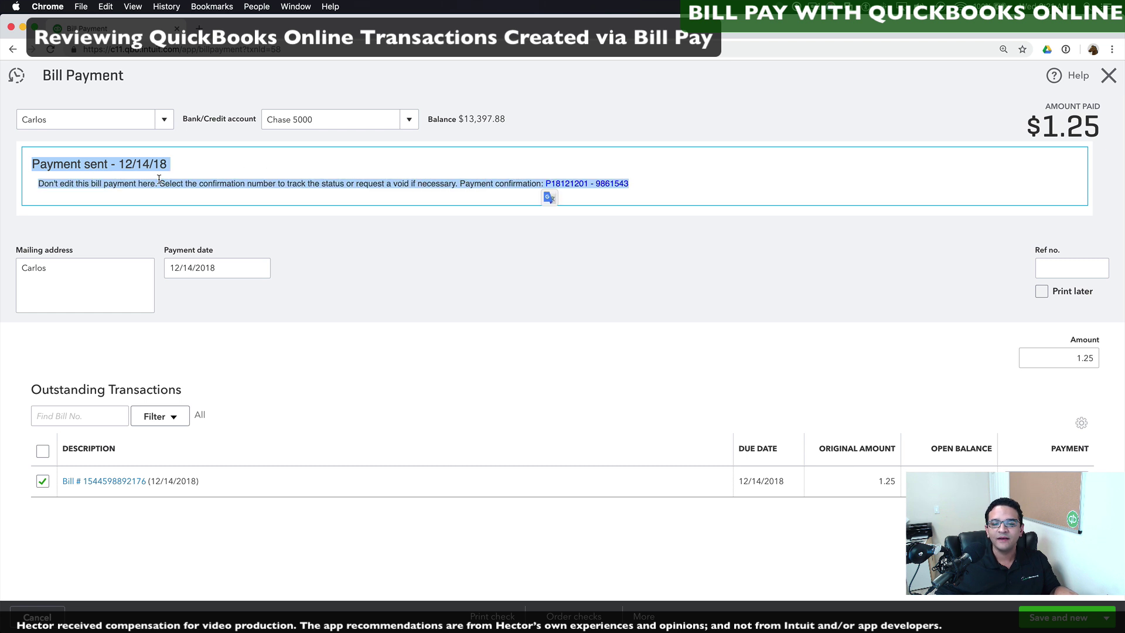
scroll(568, 200, "down", 1)
left_click(577, 197)
scroll(577, 181, "up", 3)
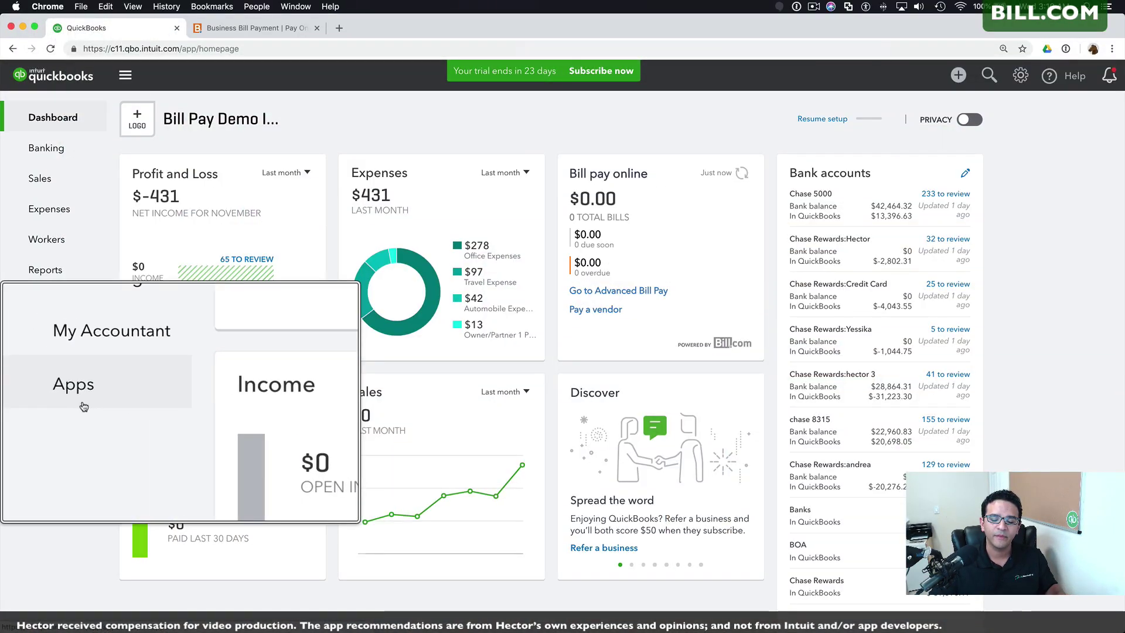
Step: Search Apps for 'bill.com' and open the Bill Pay for QuickBooks Online and Bill.com listing
left_click(41, 396)
left_click(189, 214)
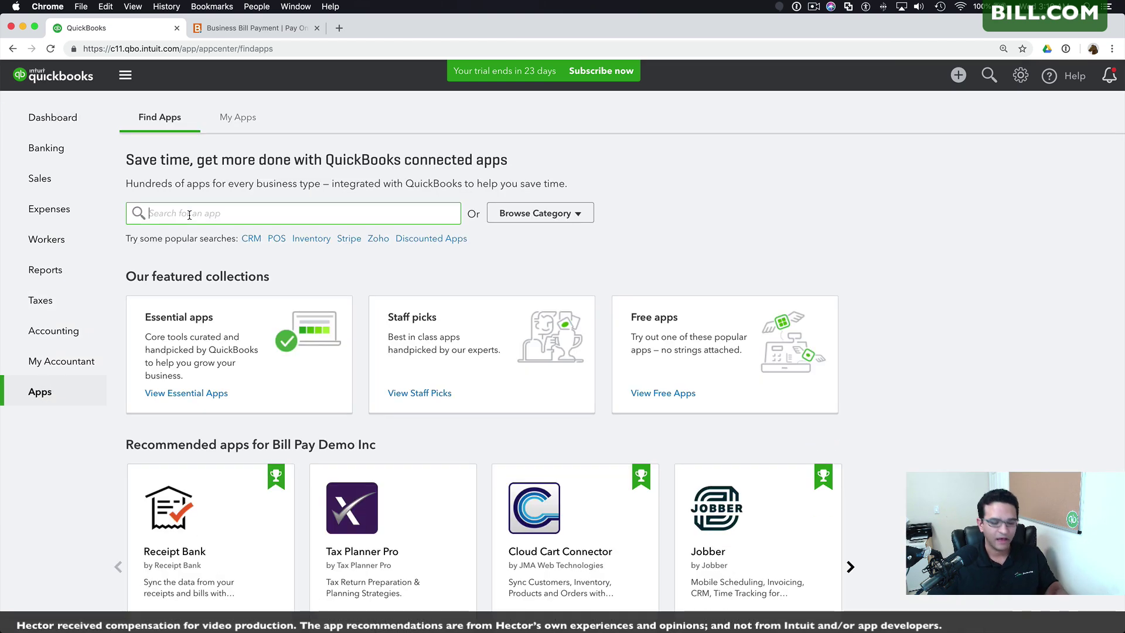
type("bill.com")
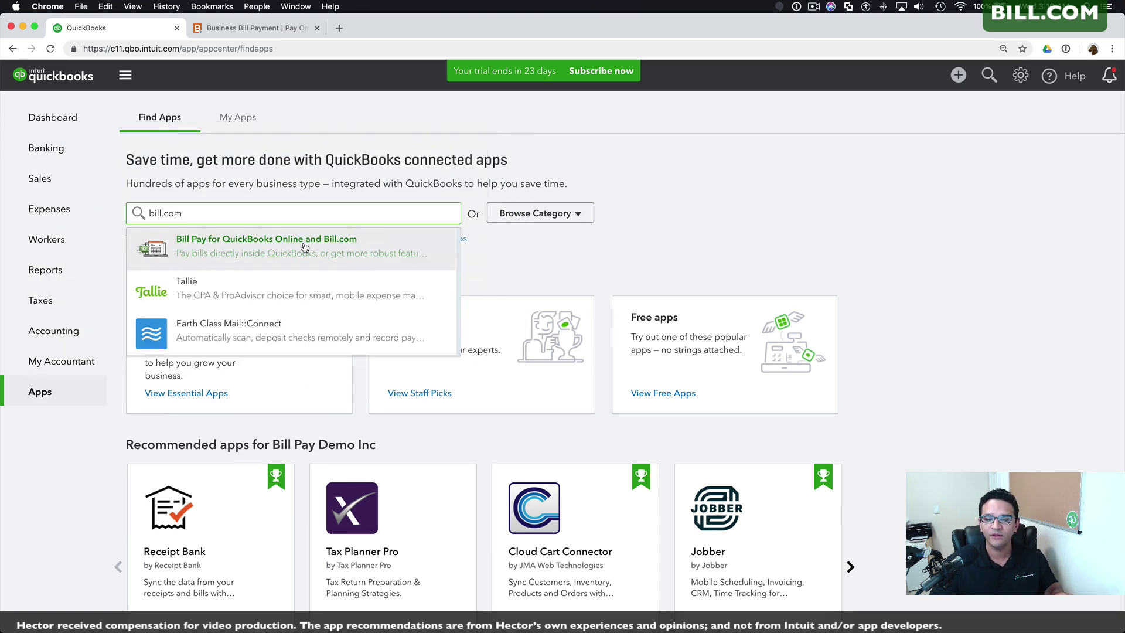
left_click(269, 246)
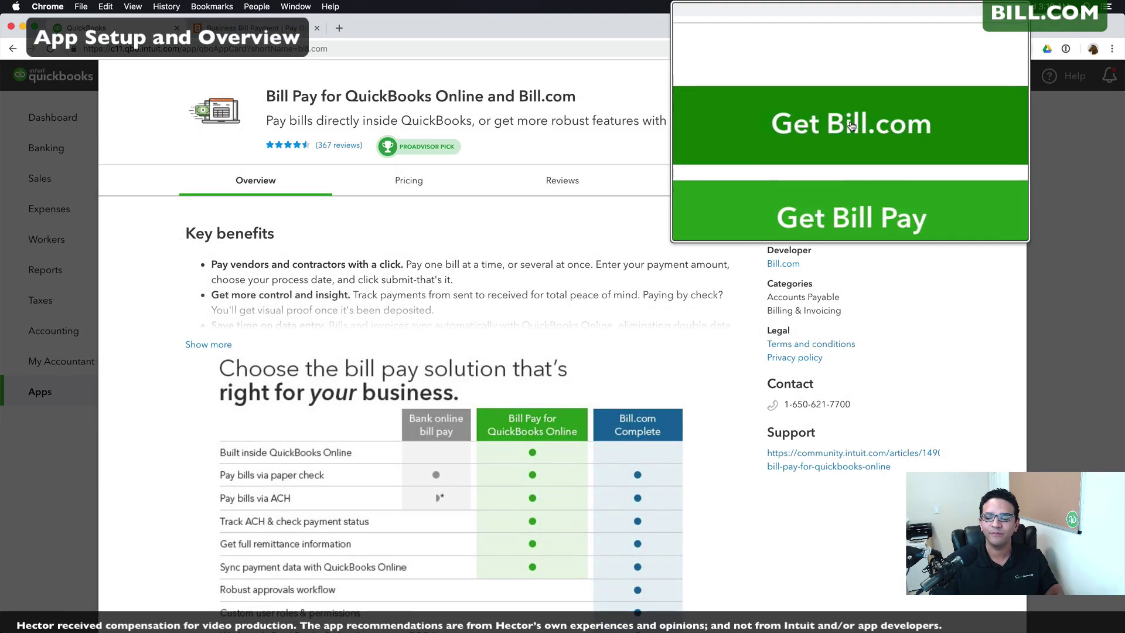
Step: Authorize Bill.com to share data with this QuickBooks company and start paying a bill online
left_click(851, 103)
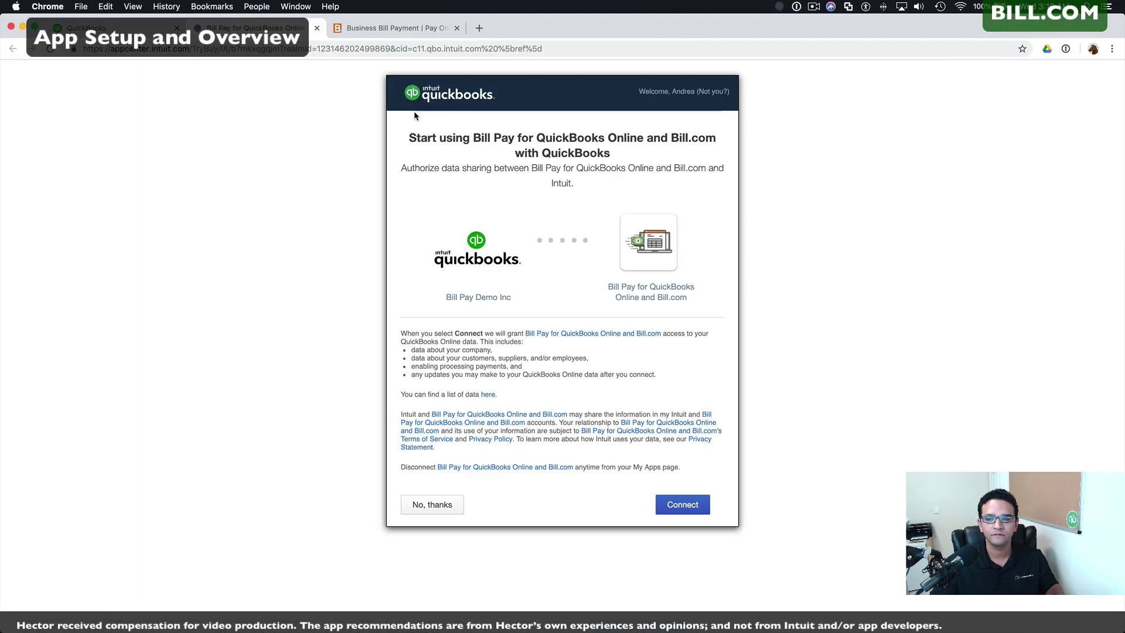
left_click(683, 505)
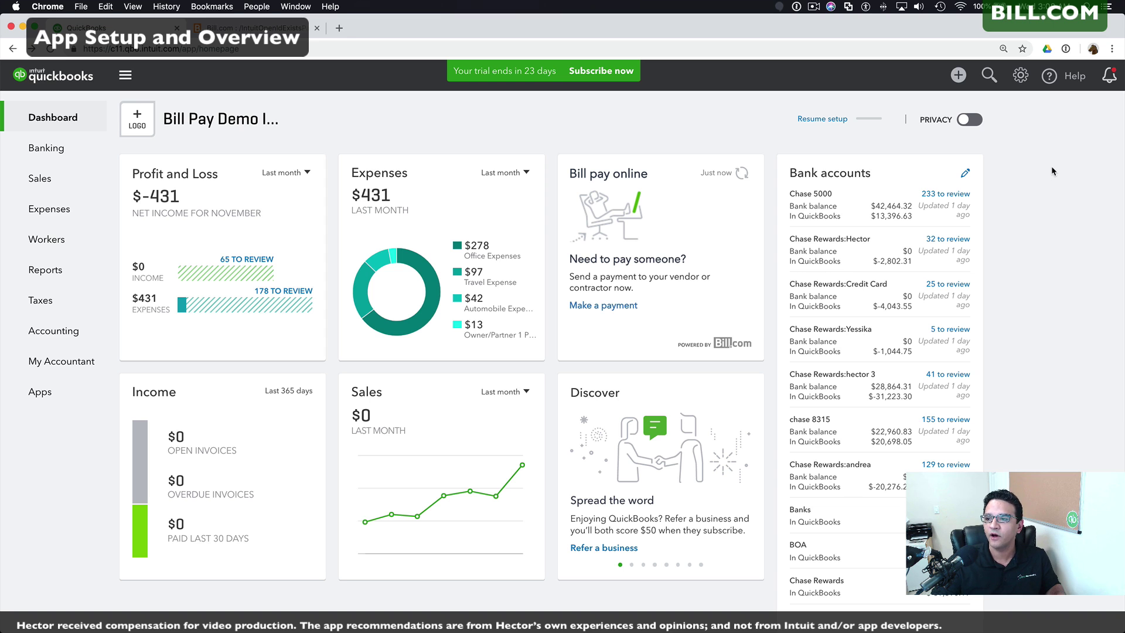
left_click(958, 76)
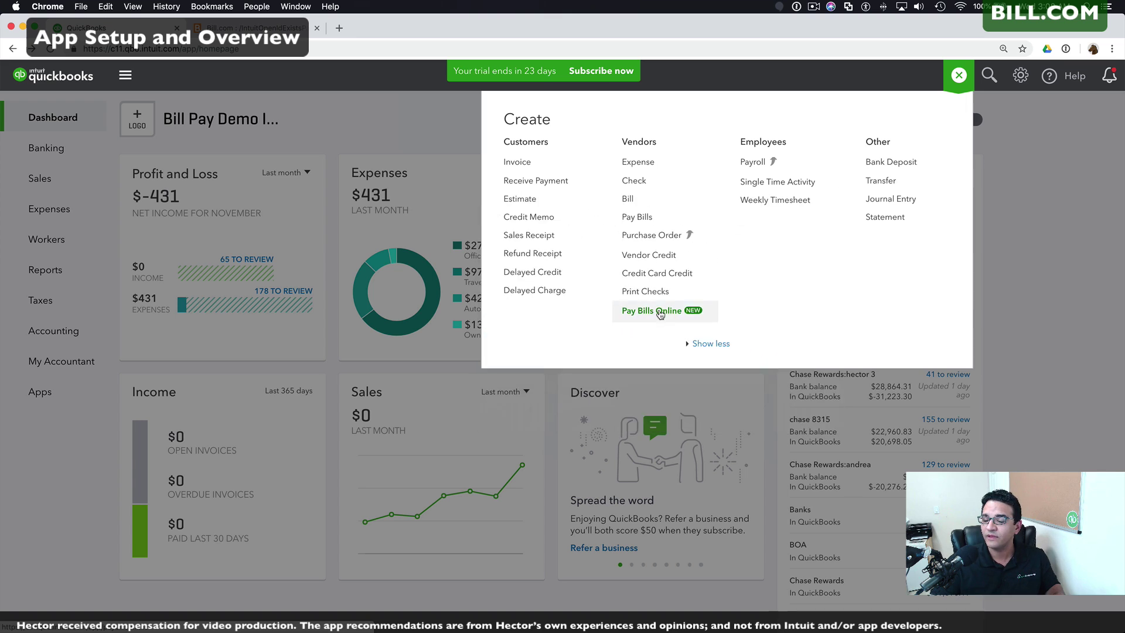
left_click(660, 313)
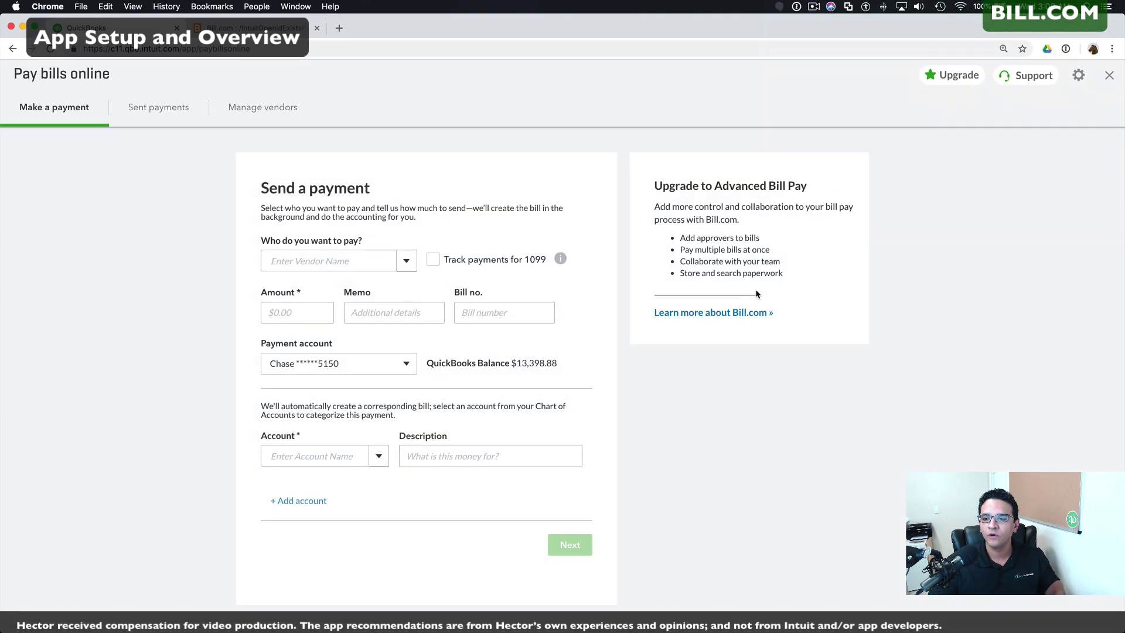
Step: Upgrade to Advanced Bill Pay powered by Bill.com and launch it in Bill.com
left_click(725, 314)
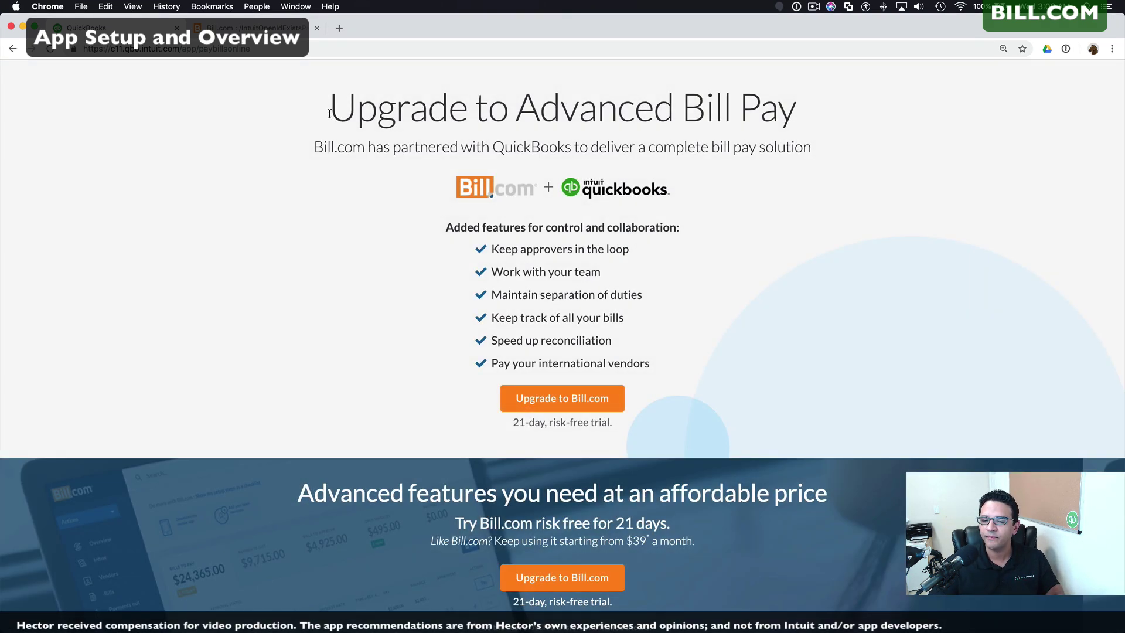
left_click_drag(335, 109, 792, 117)
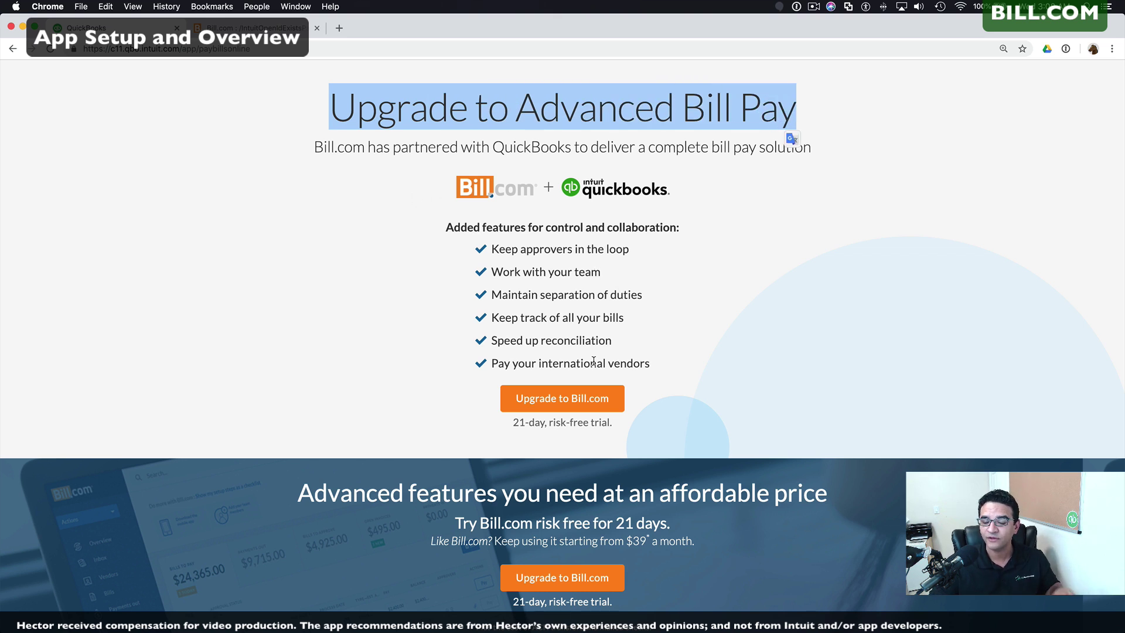
left_click(564, 399)
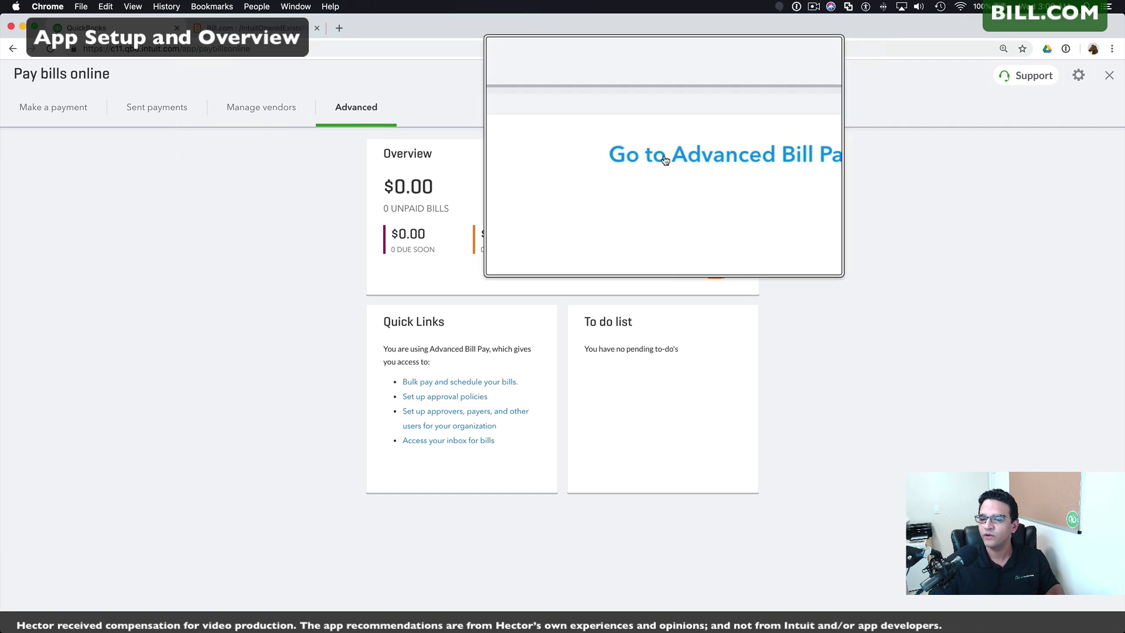
left_click(701, 156)
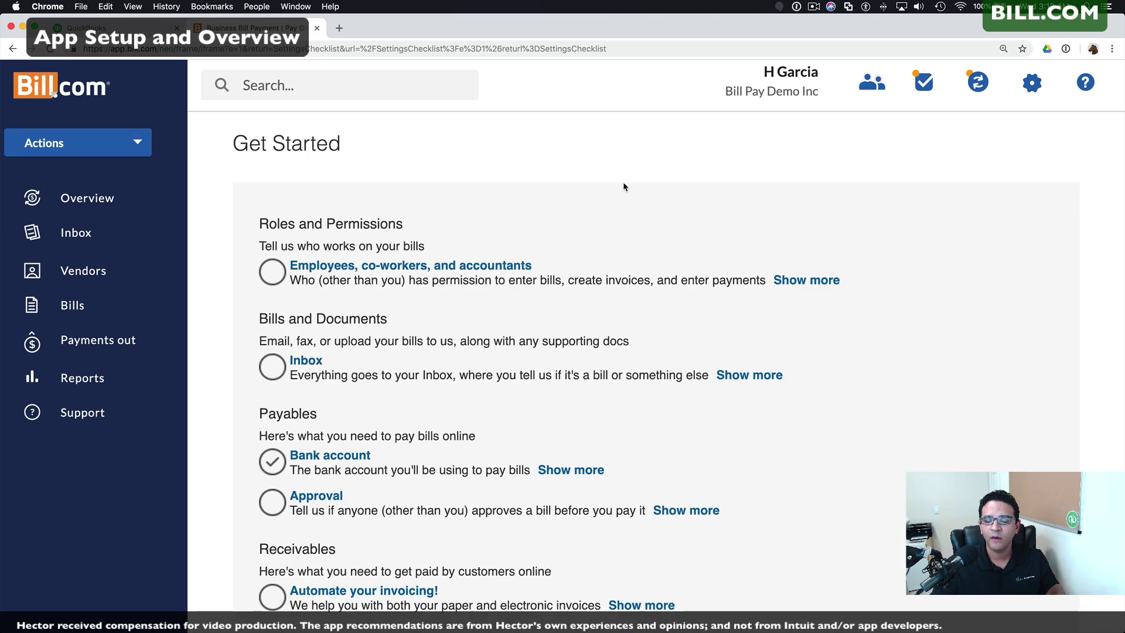
Step: Link the Chase bank account for paying bills and return to the Get Started checklist
scroll(483, 180, "down", 1)
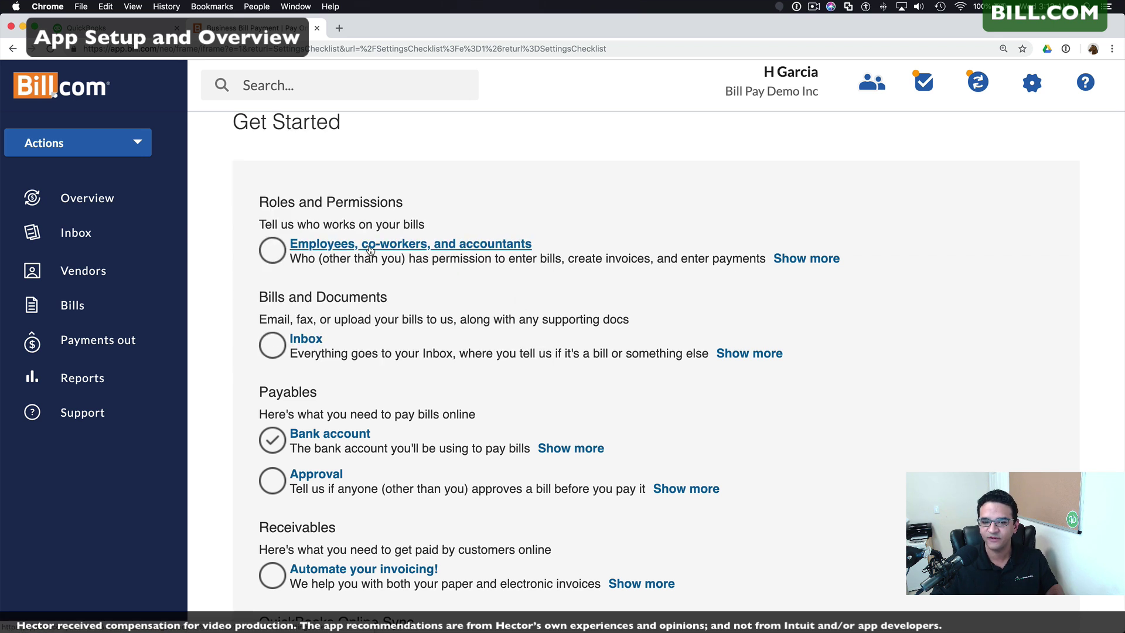
left_click(327, 429)
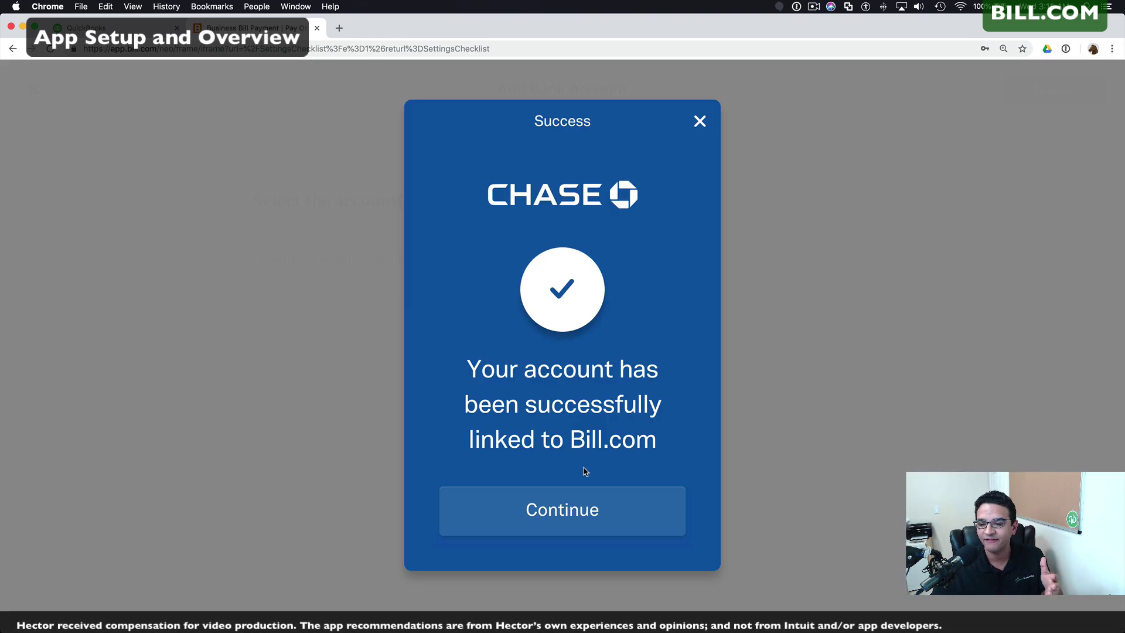
left_click(574, 510)
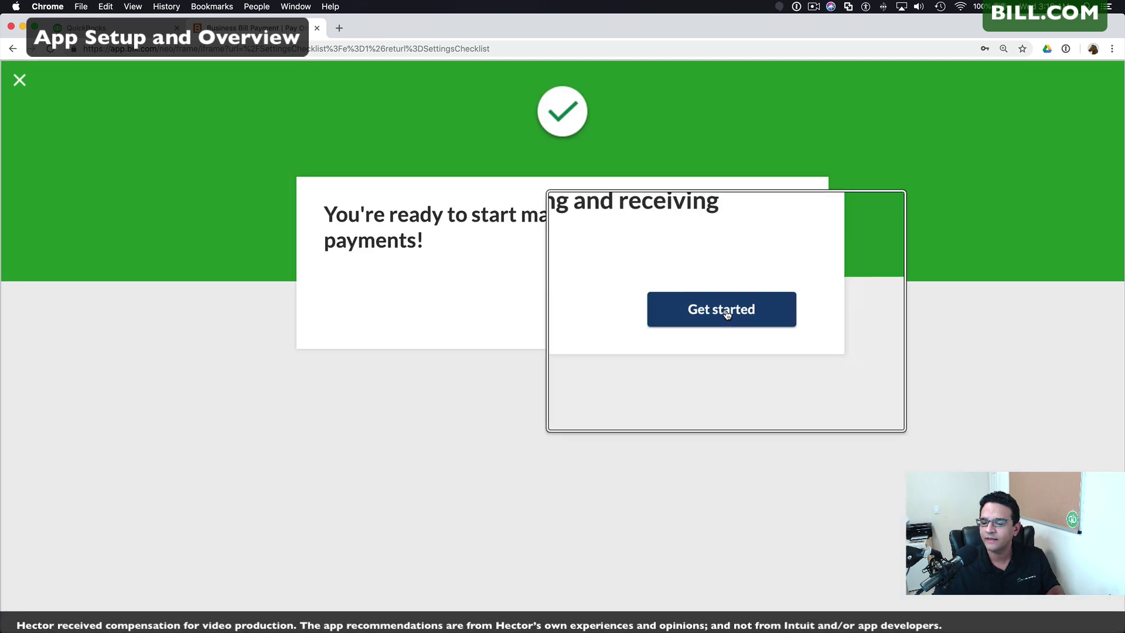
left_click(724, 311)
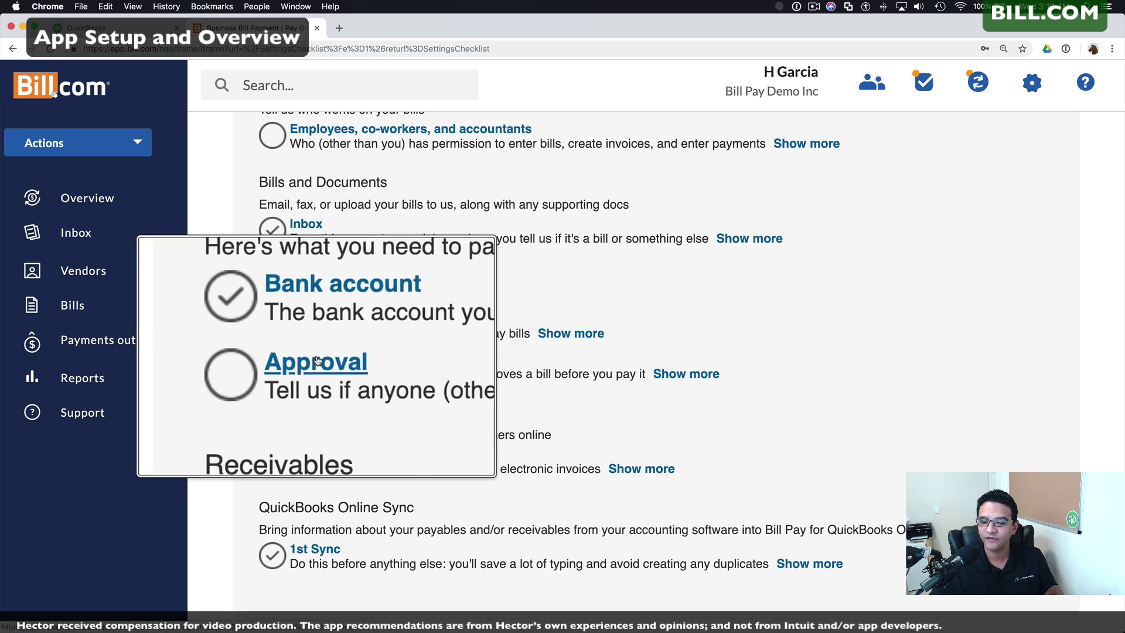
scroll(316, 360, "down", 3)
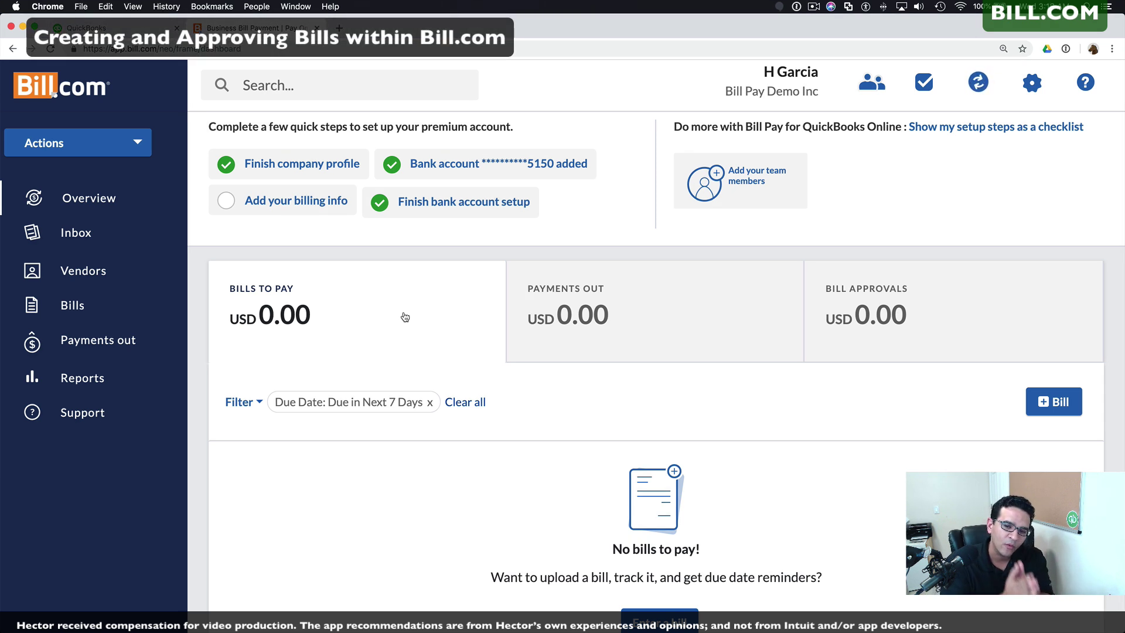
Step: Enter bill 54464654 for USD 0.50 from the Bills list and approve it
scroll(404, 317, "down", 1)
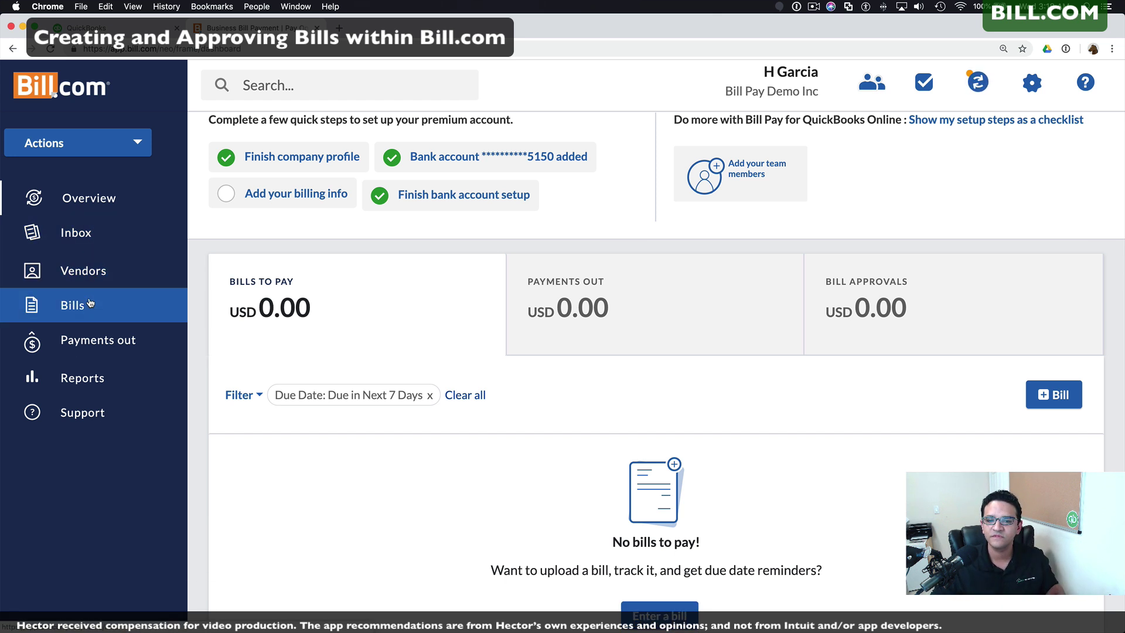
left_click(73, 305)
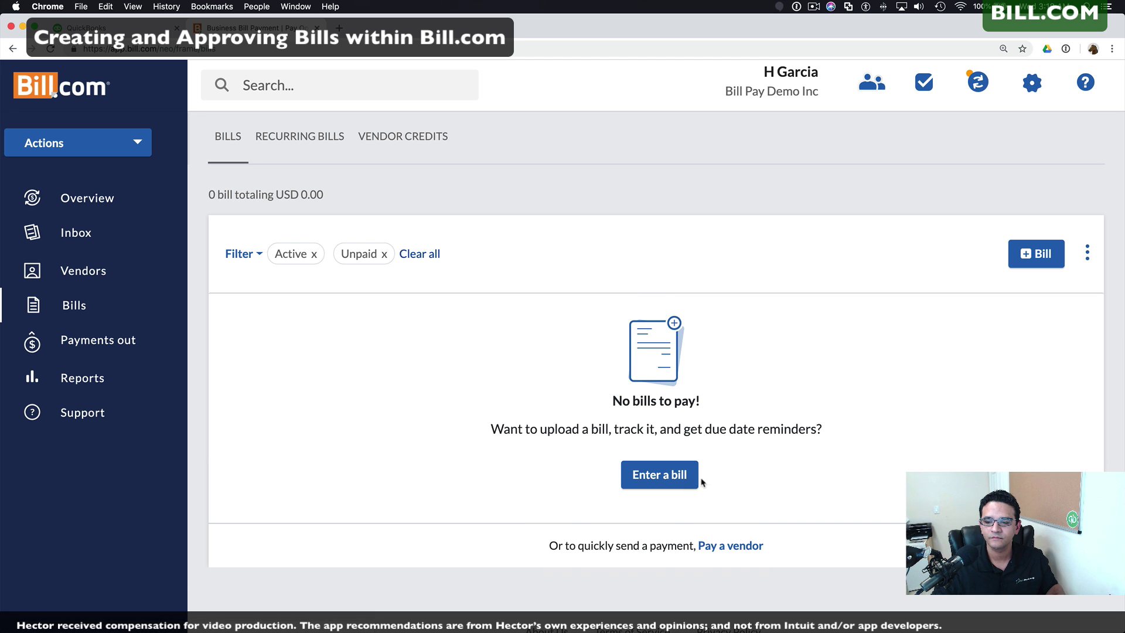
left_click(663, 479)
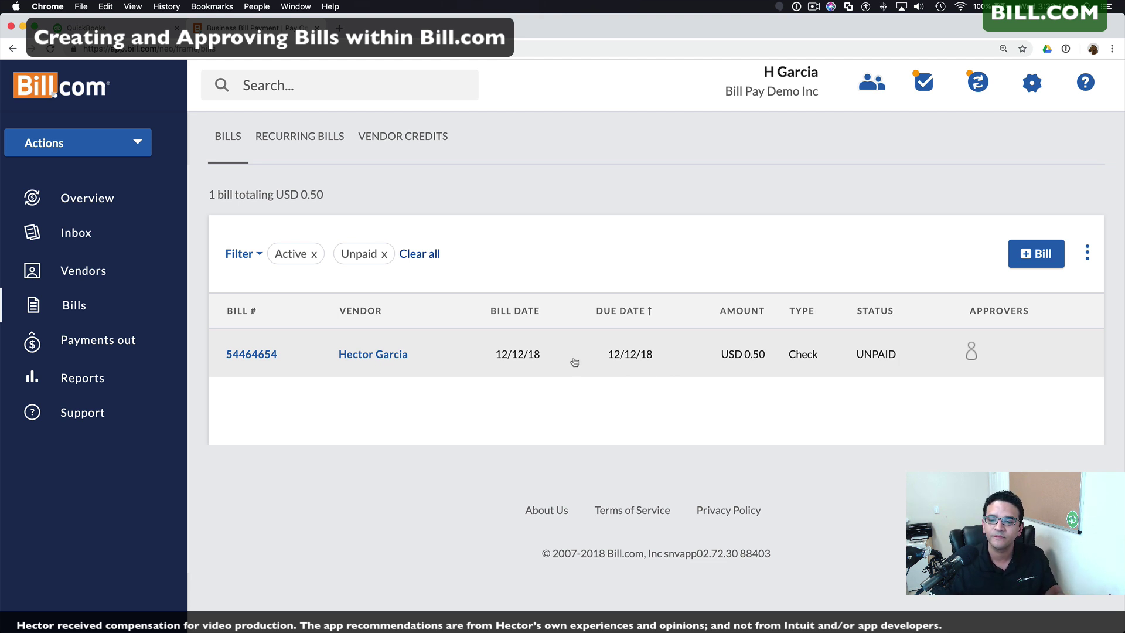
left_click(457, 363)
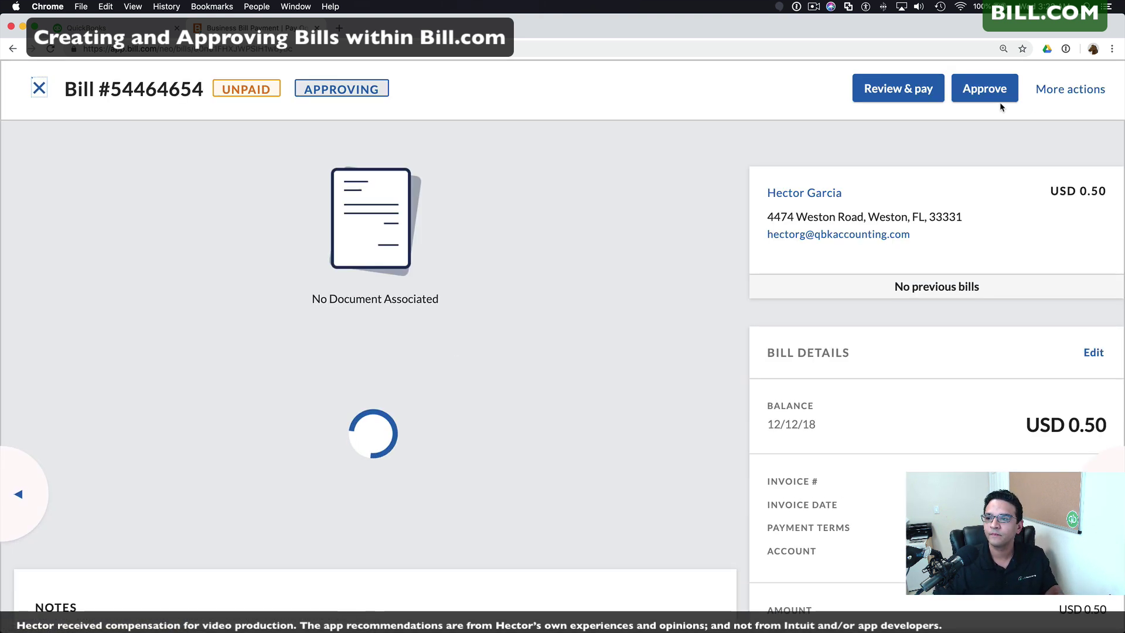
left_click(988, 92)
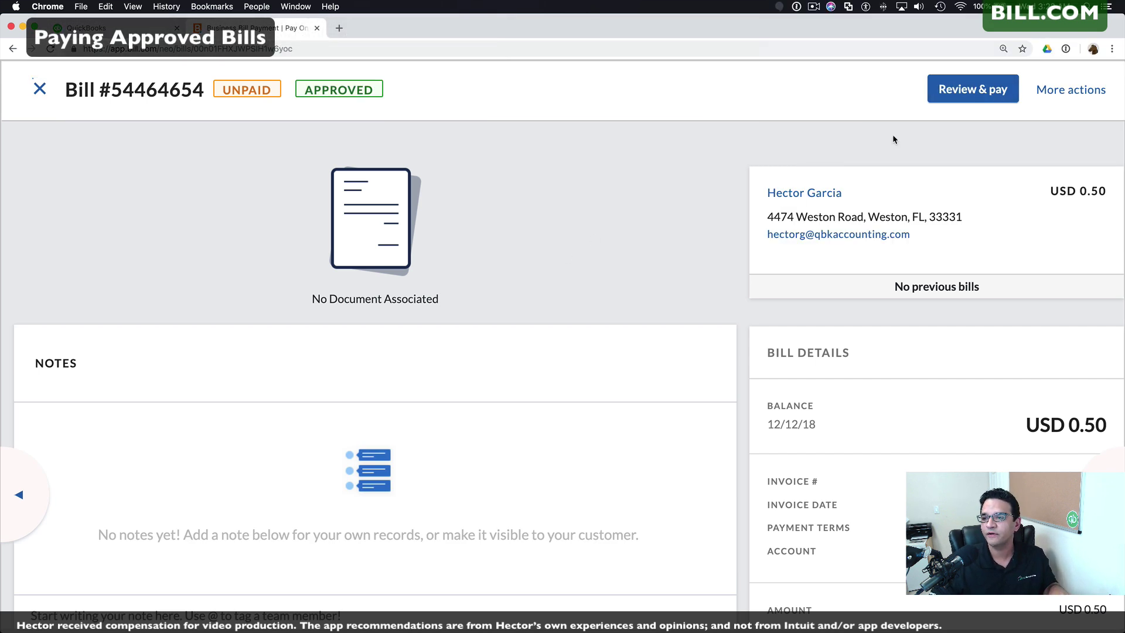
Step: Pay the approved USD 0.50 bill by check from Chase, inviting the vendor to set up ePay
left_click(989, 105)
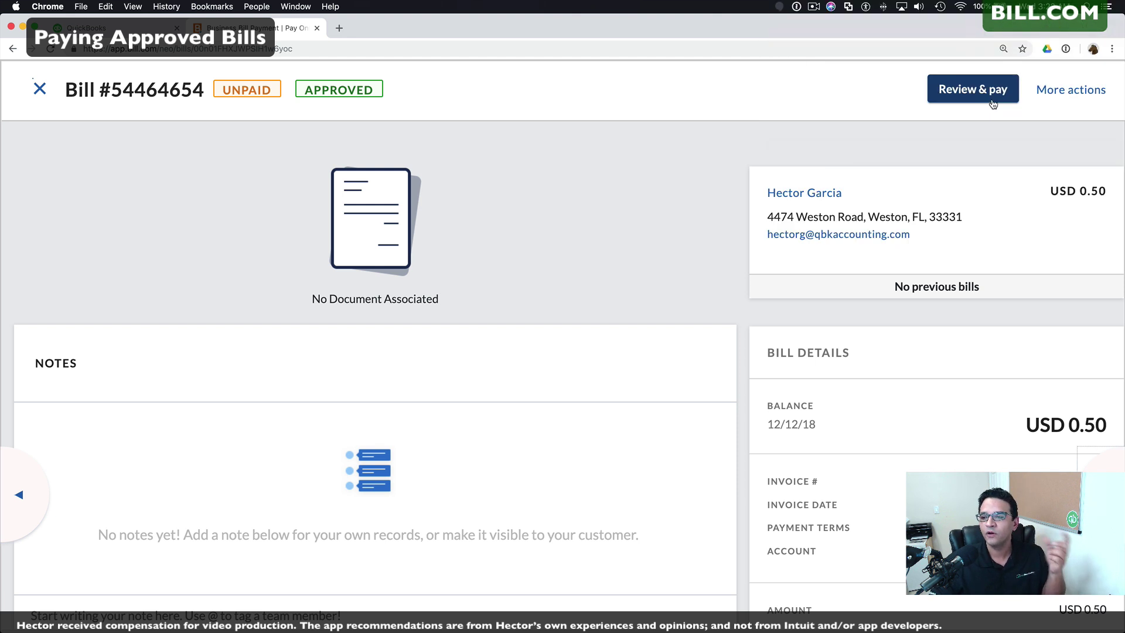
left_click(988, 95)
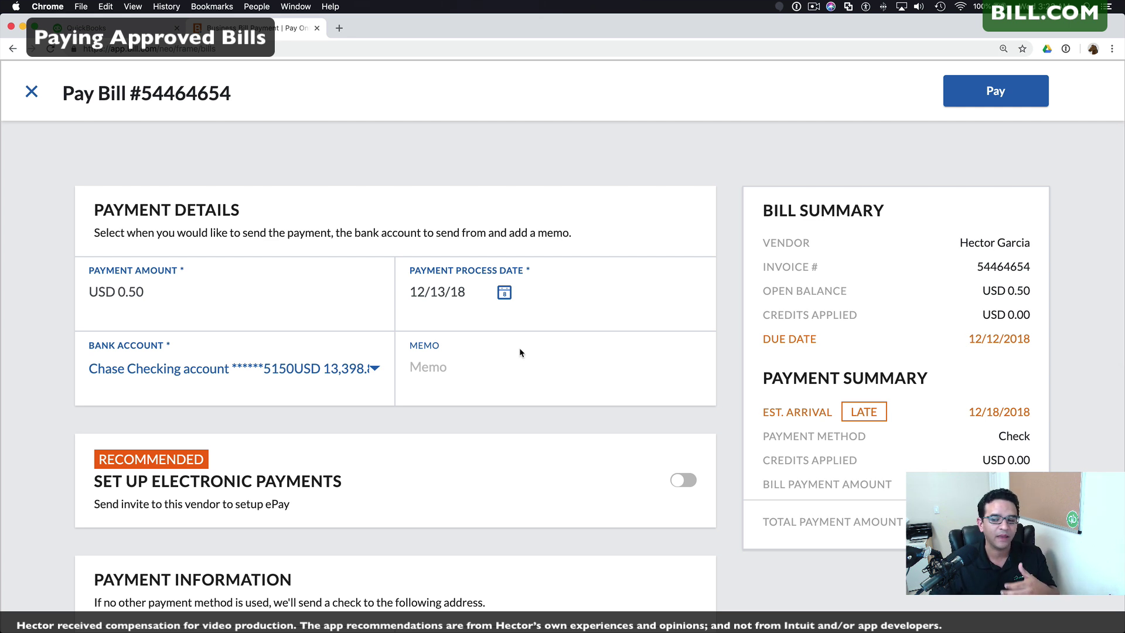
left_click_drag(764, 437, 1014, 436)
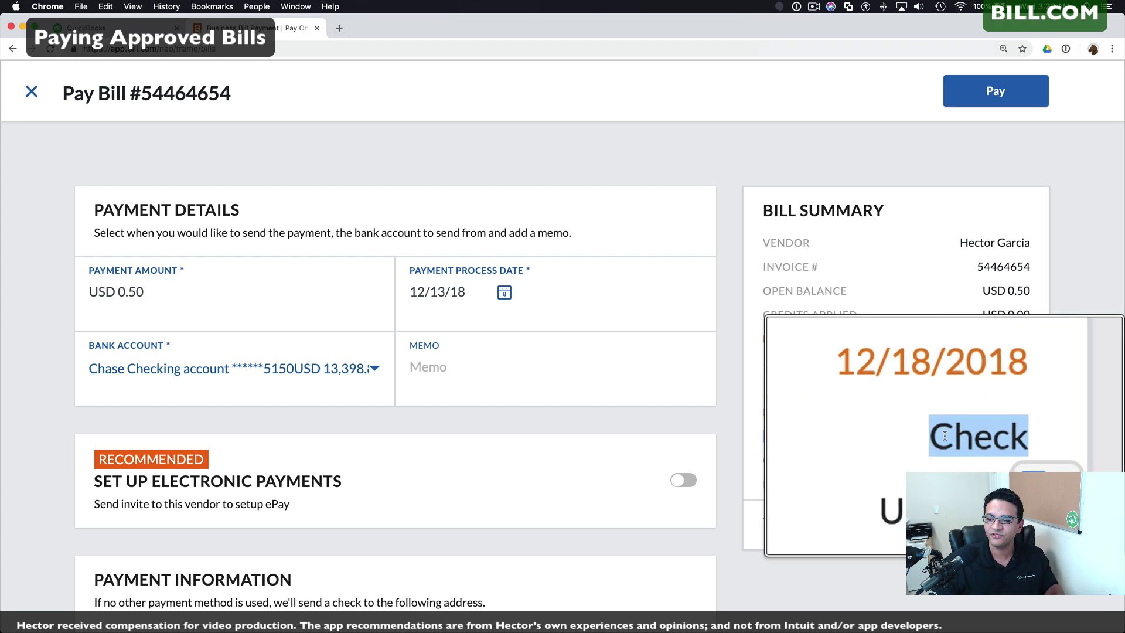
left_click(991, 436)
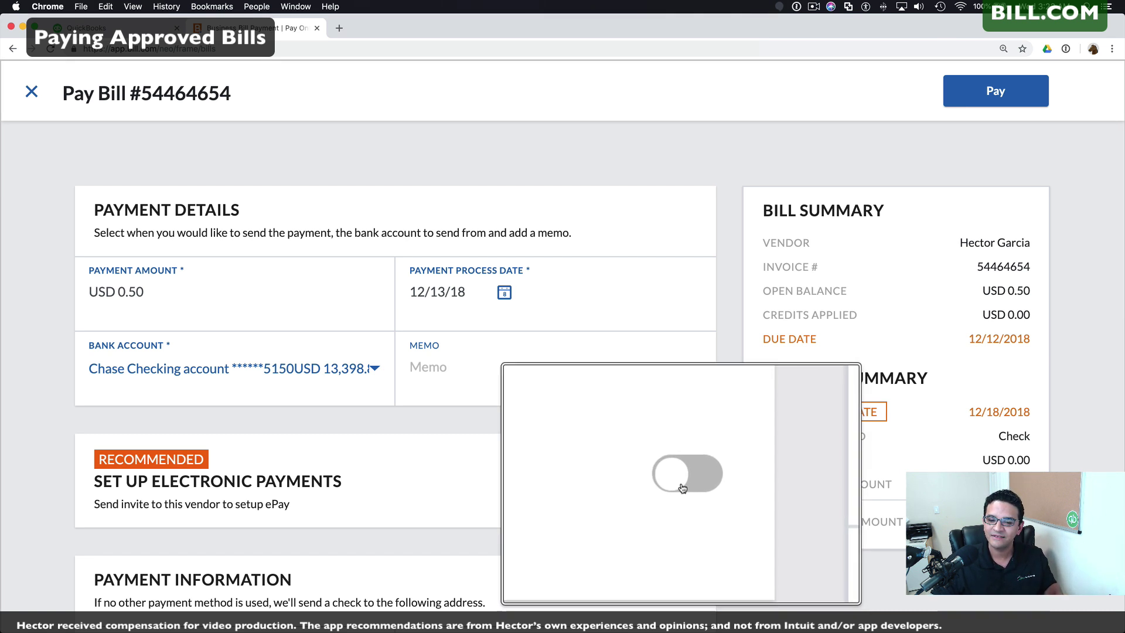
left_click(683, 481)
scroll(682, 482, "down", 2)
left_click_drag(268, 490, 87, 491)
scroll(306, 491, "down", 2)
scroll(272, 581, "up", 4)
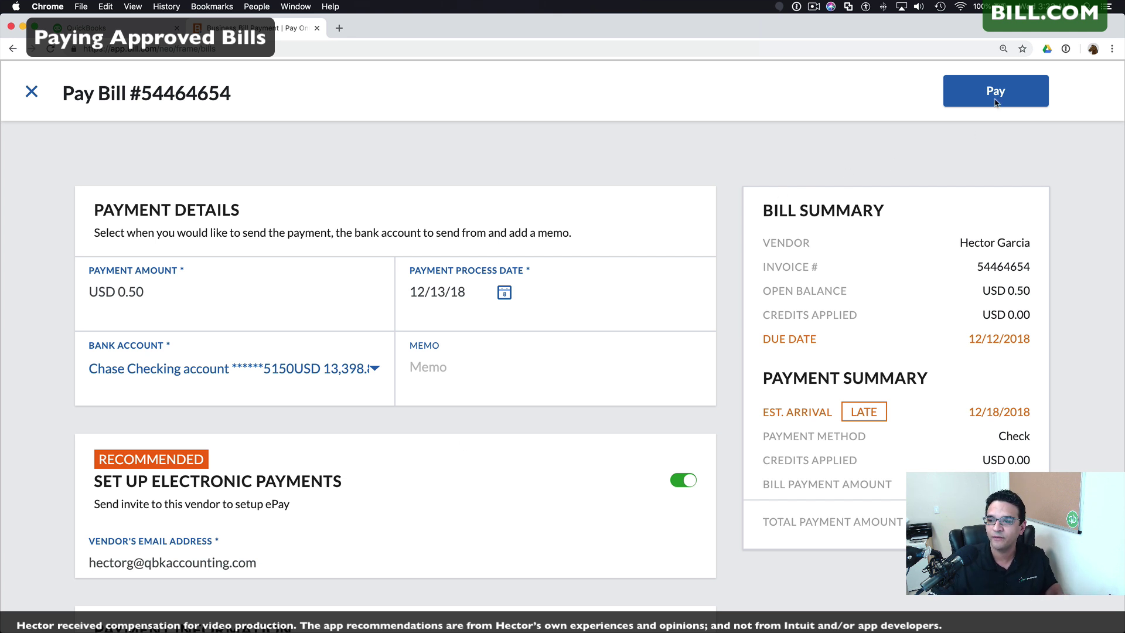
left_click(1003, 93)
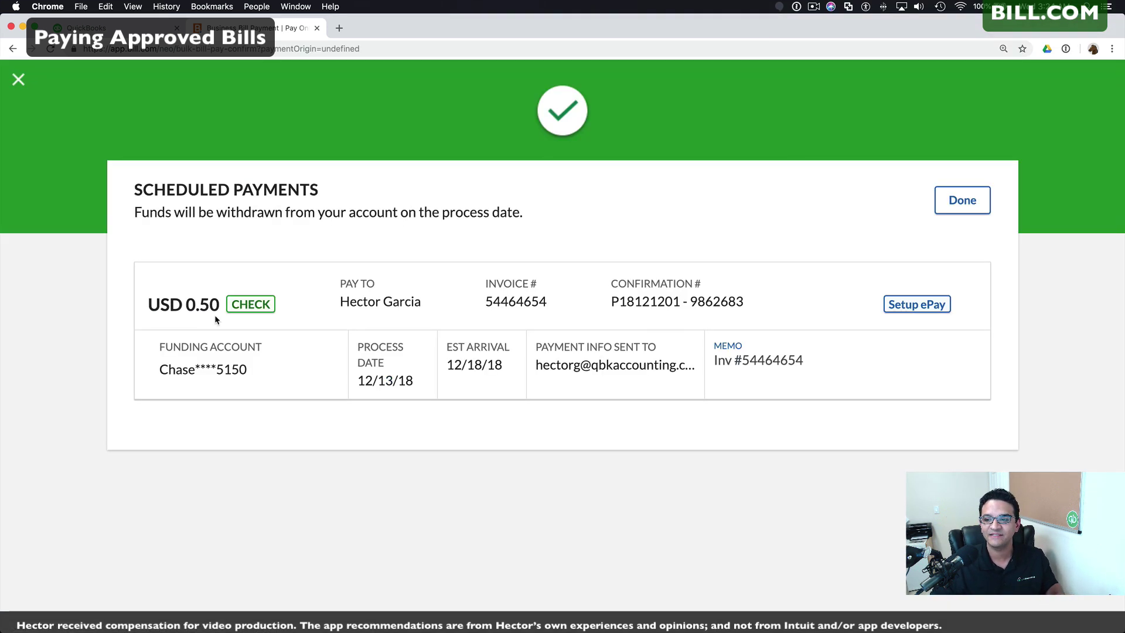
left_click(962, 200)
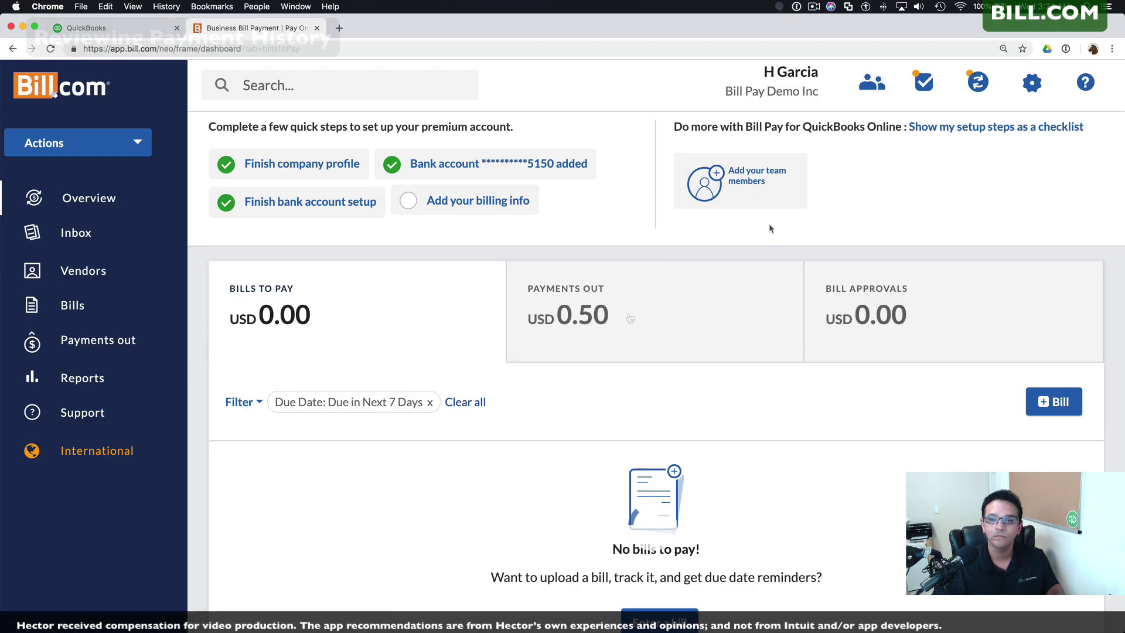
Step: Look through the Payments Out list and statuses, then return to QuickBooks Online
left_click(622, 337)
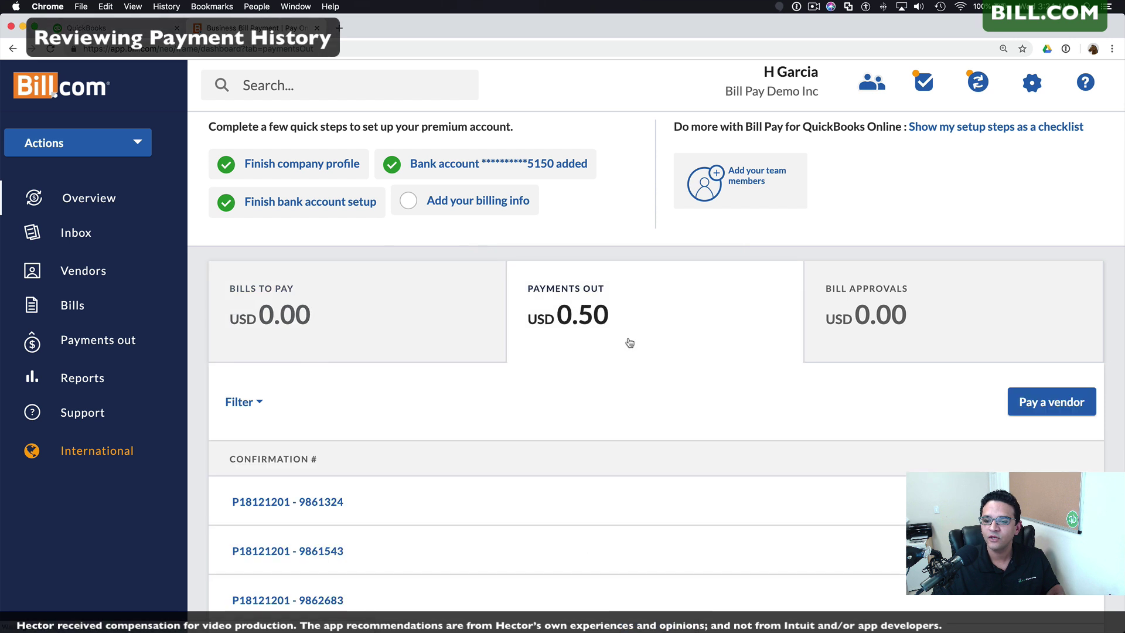
scroll(633, 343, "down", 3)
scroll(633, 343, "down", 3)
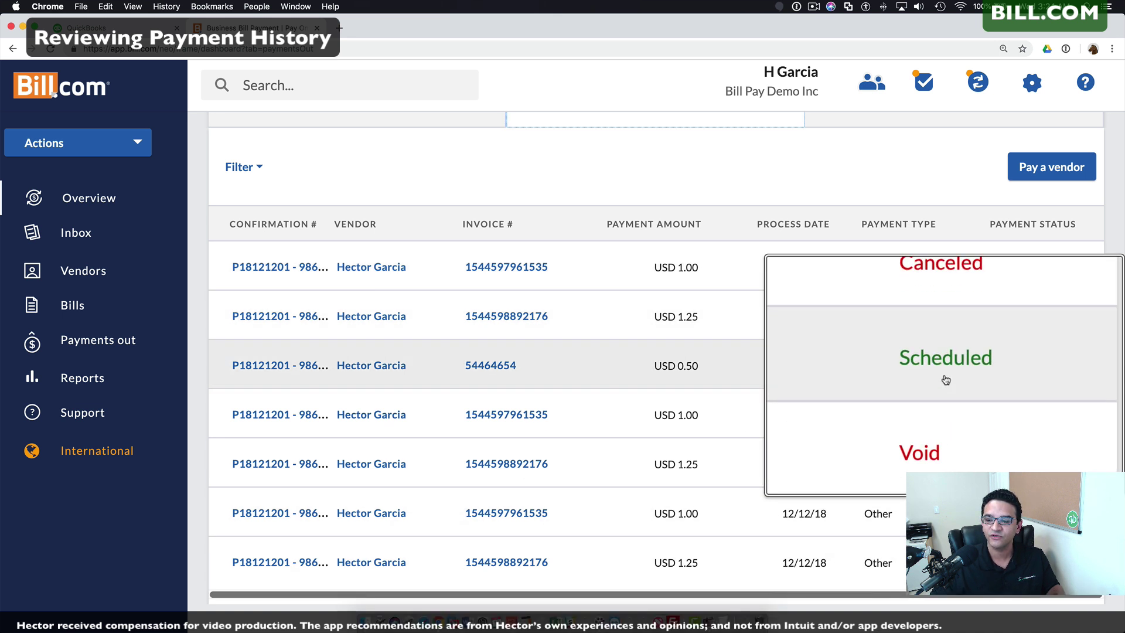
scroll(723, 313, "up", 3)
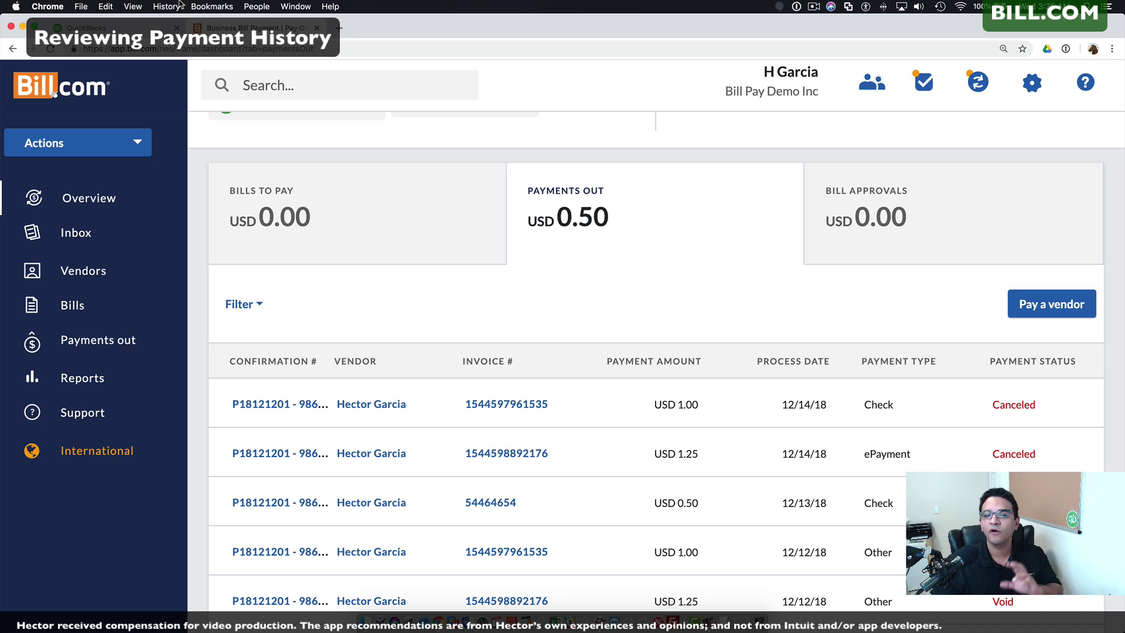
left_click(86, 28)
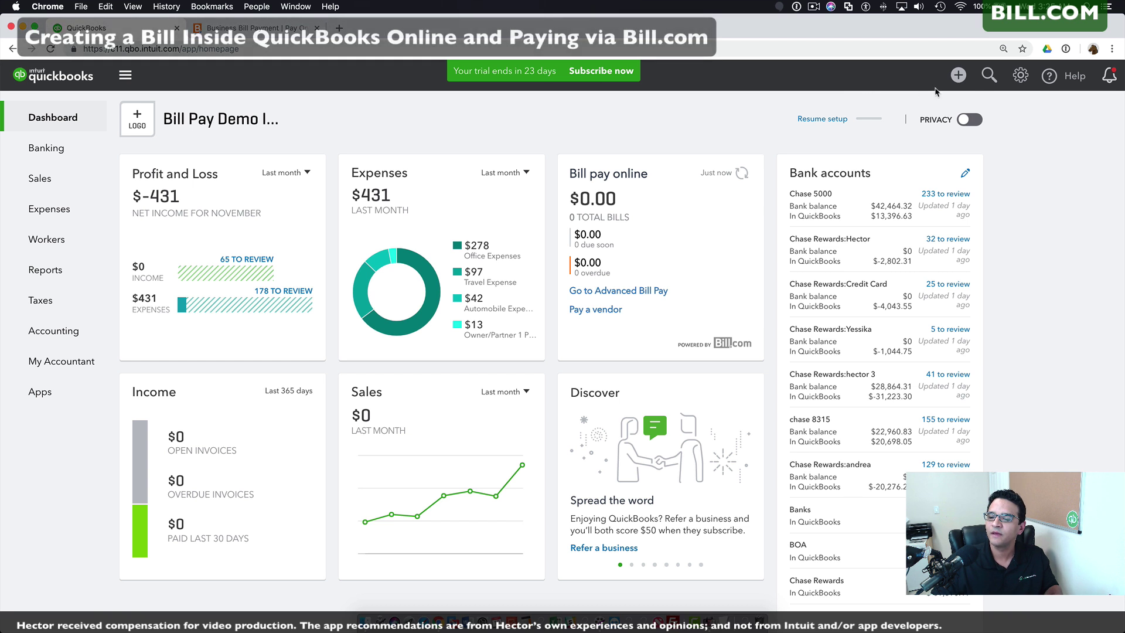
Step: Create and save a $5.00 AEROWORKFLOW bill, no. 54544, with an Office Expenses line
left_click(958, 76)
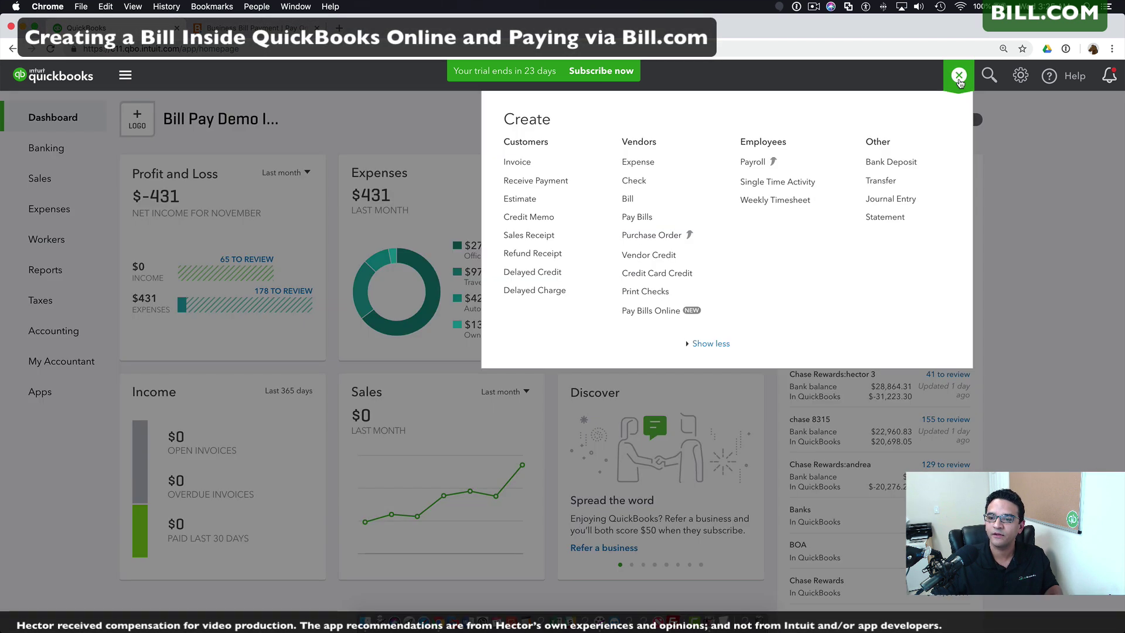
left_click(632, 201)
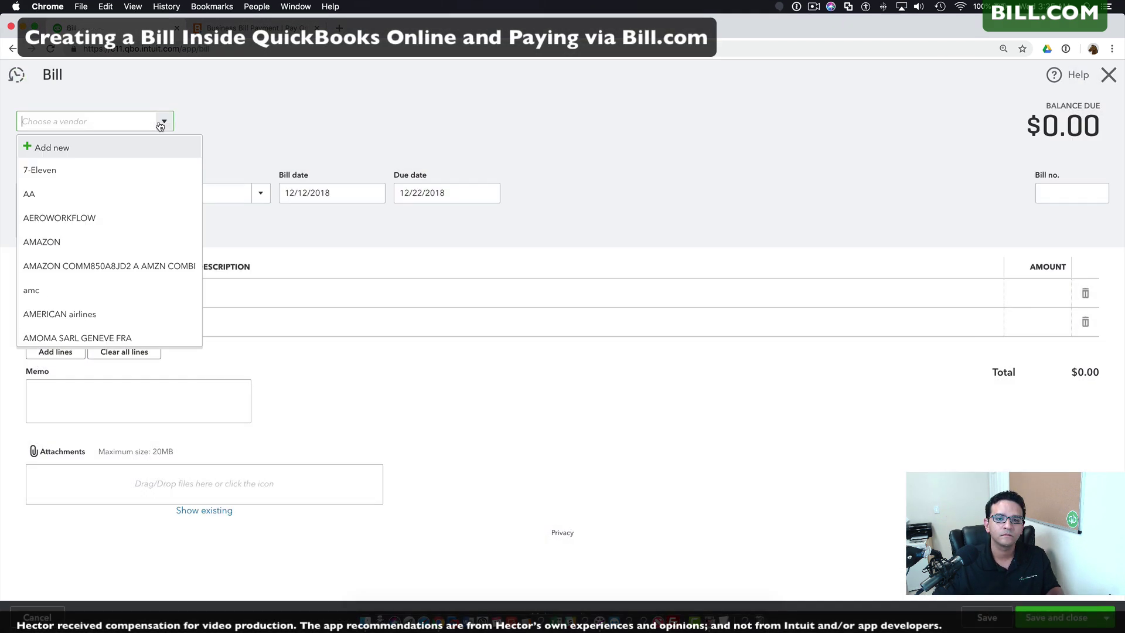
left_click(68, 216)
left_click(107, 294)
type("soft")
key("Tab")
key("Tab")
type("5")
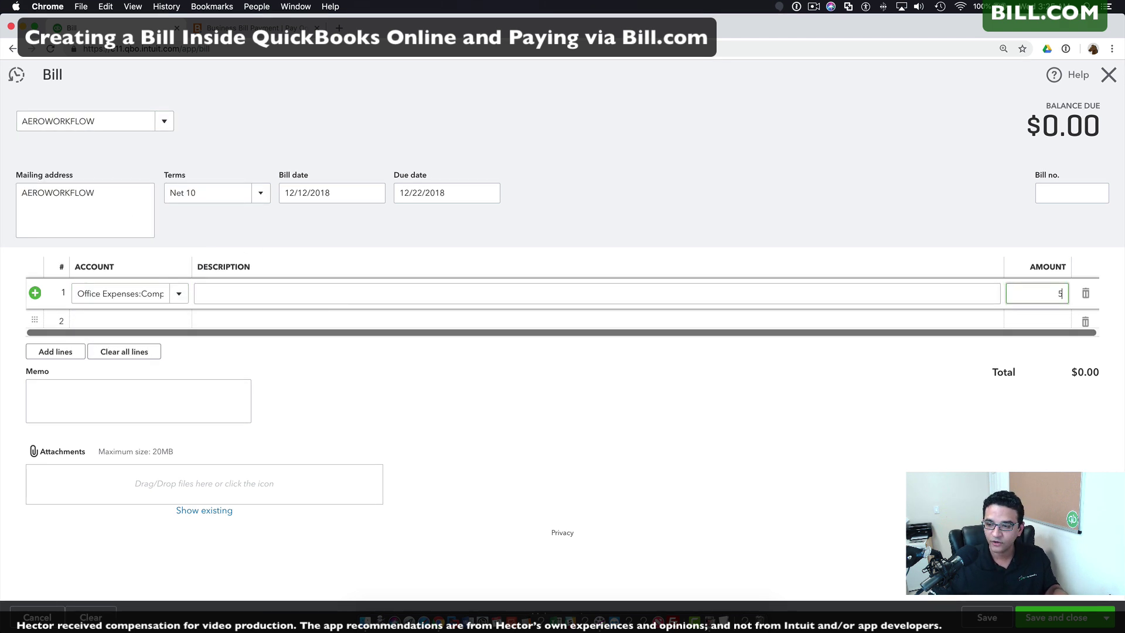
type(".0")
left_click(1071, 193)
type("54544")
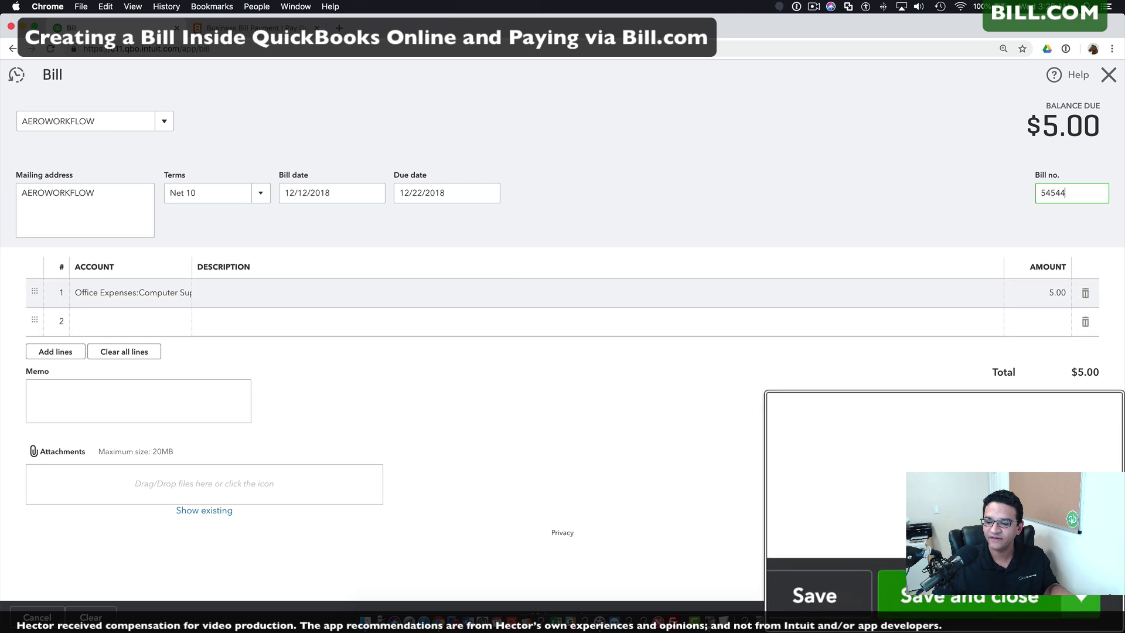
left_click(1065, 617)
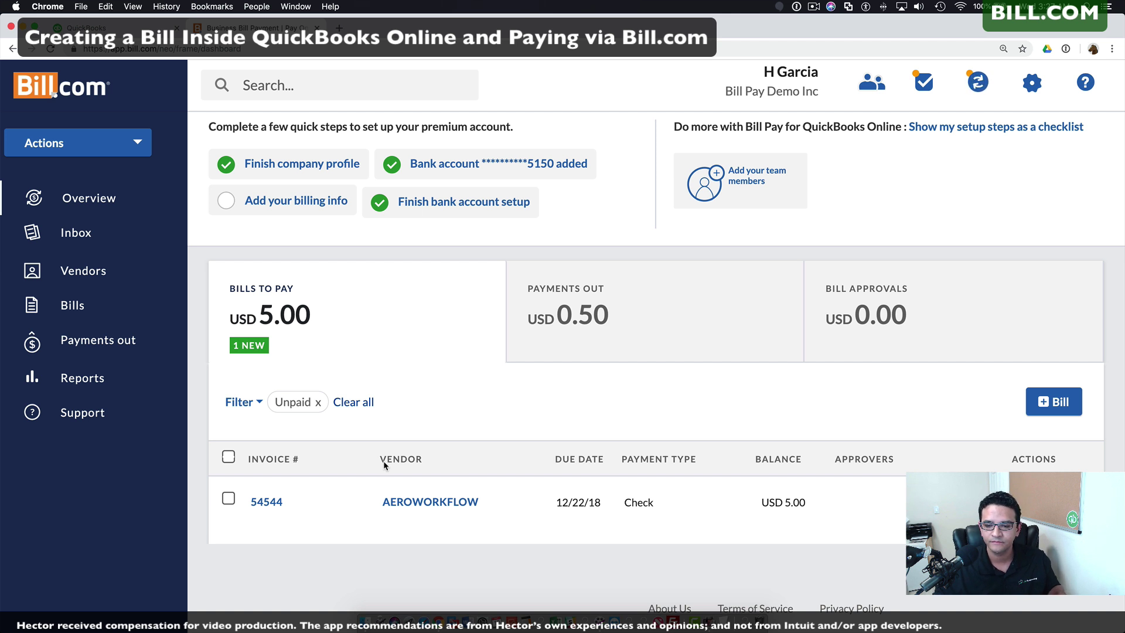
Step: Pay USD 0.25 on AEROWORKFLOW bill 54544 by check from Chase, processing 12/13/18
mouse_move(287, 506)
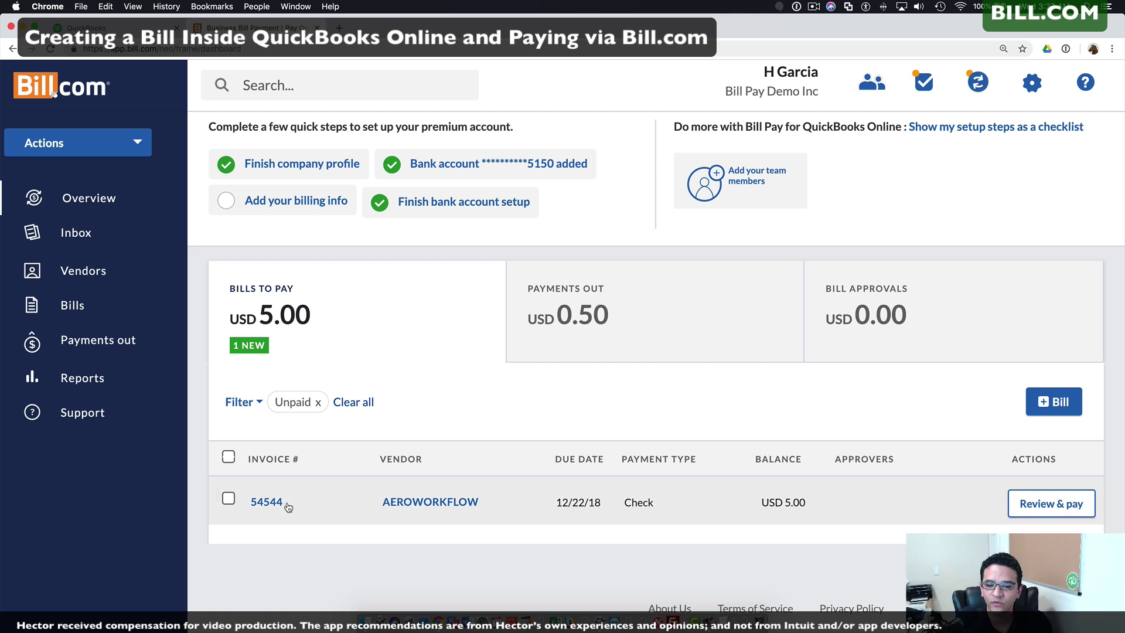
left_click(1052, 507)
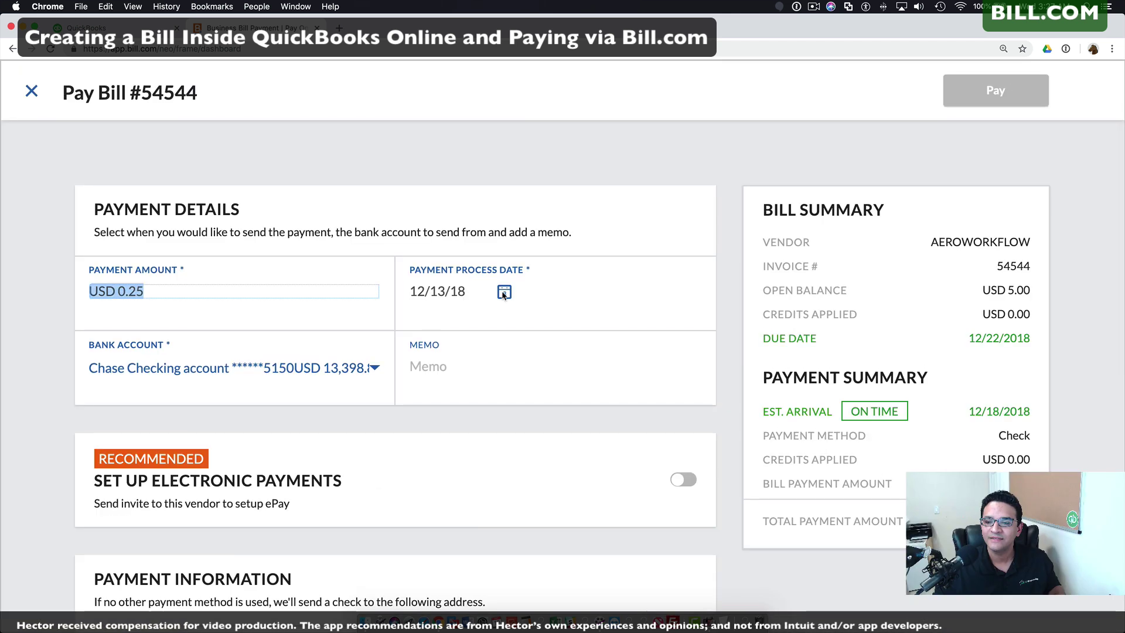
left_click(504, 293)
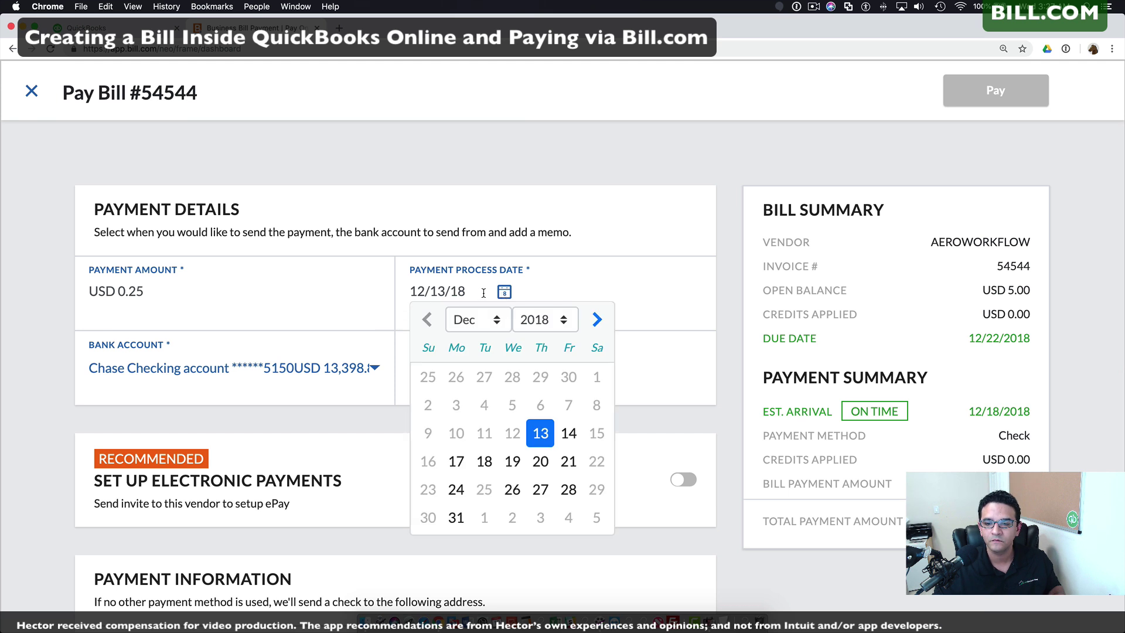
left_click(543, 442)
left_click(434, 366)
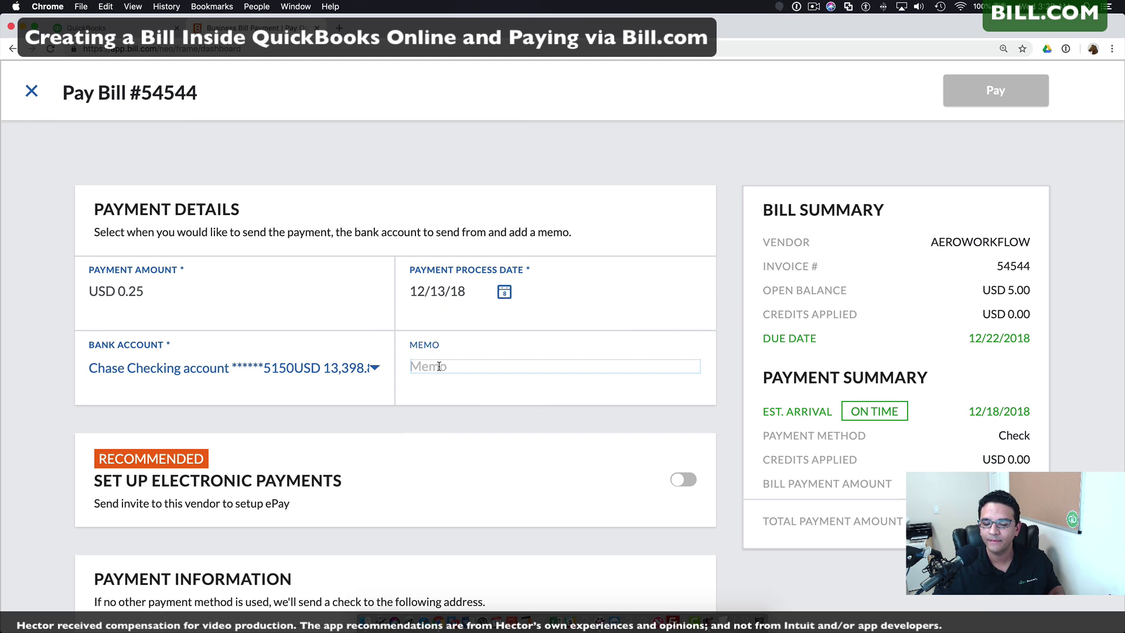
scroll(438, 367, "down", 5)
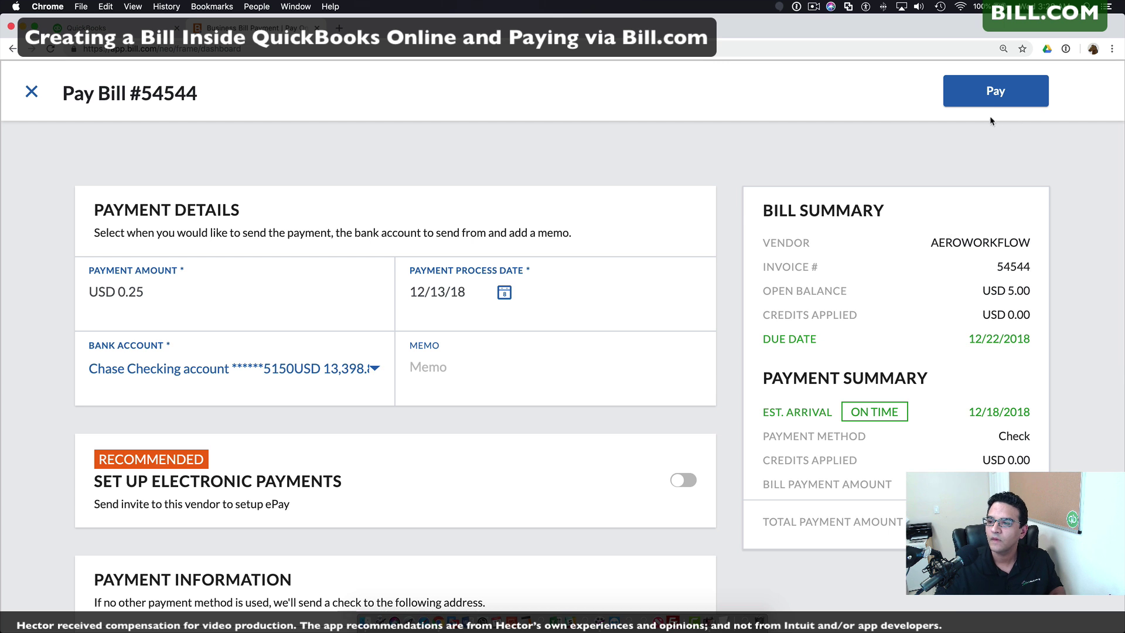
left_click(980, 103)
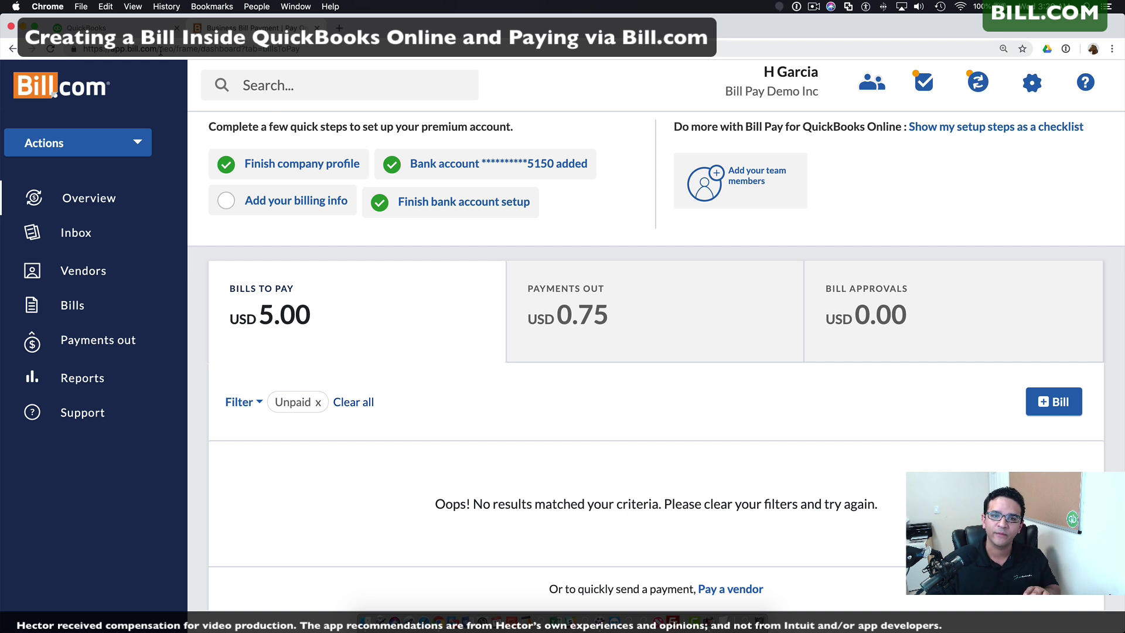
left_click(86, 27)
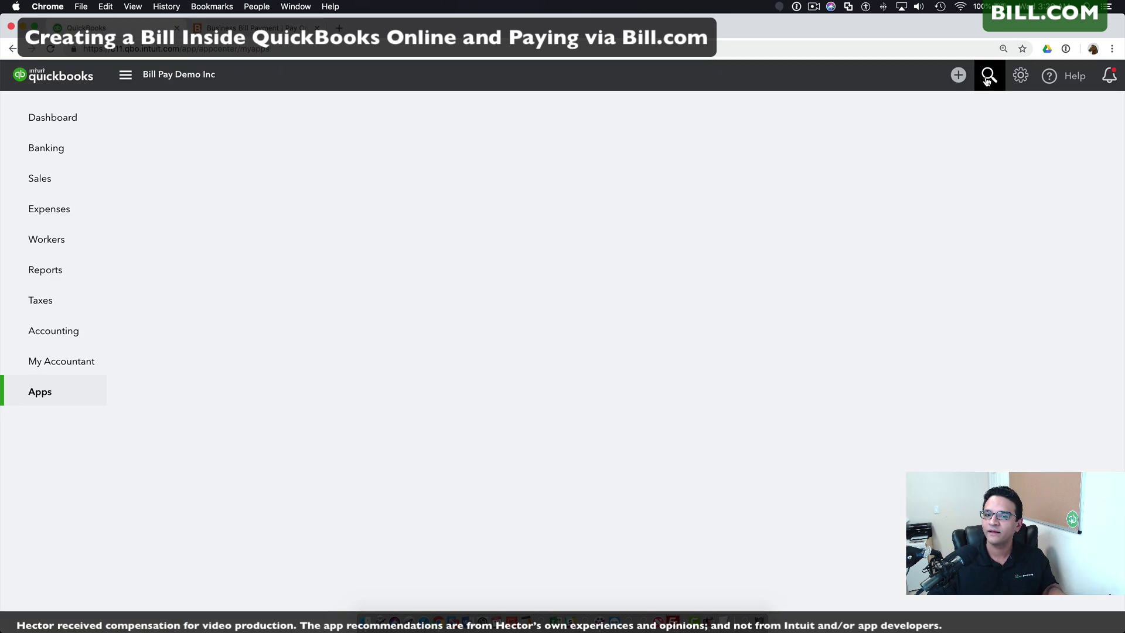
Step: Find the $0.25 AEROWORKFLOW bill payment in QuickBooks and view its Bill Pay confirmation
left_click(989, 78)
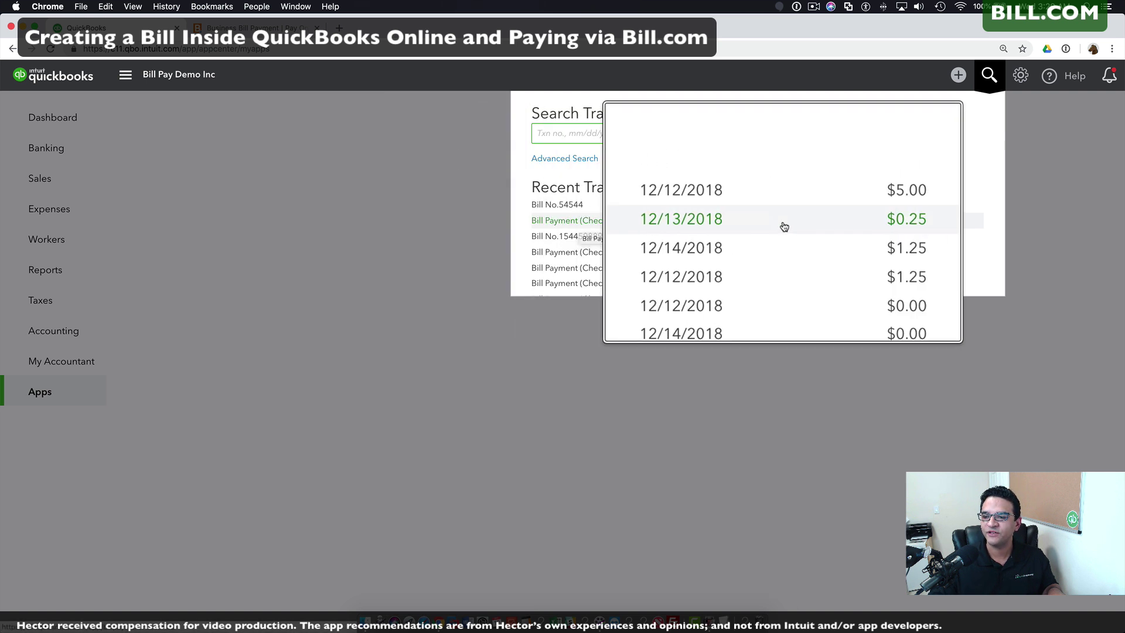
left_click(559, 225)
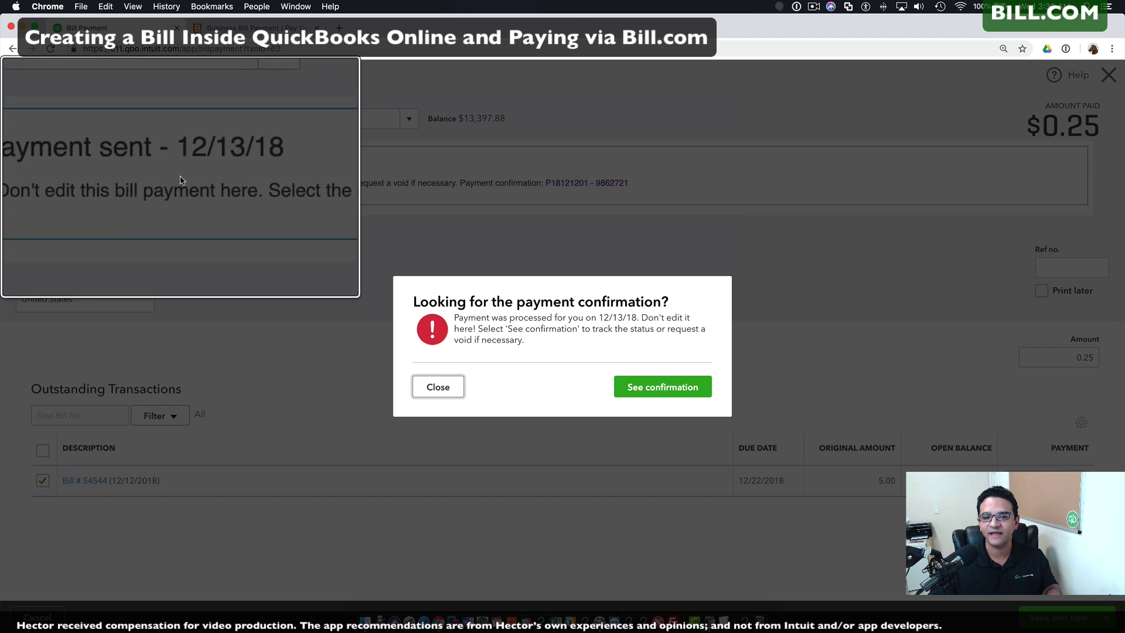
left_click(666, 388)
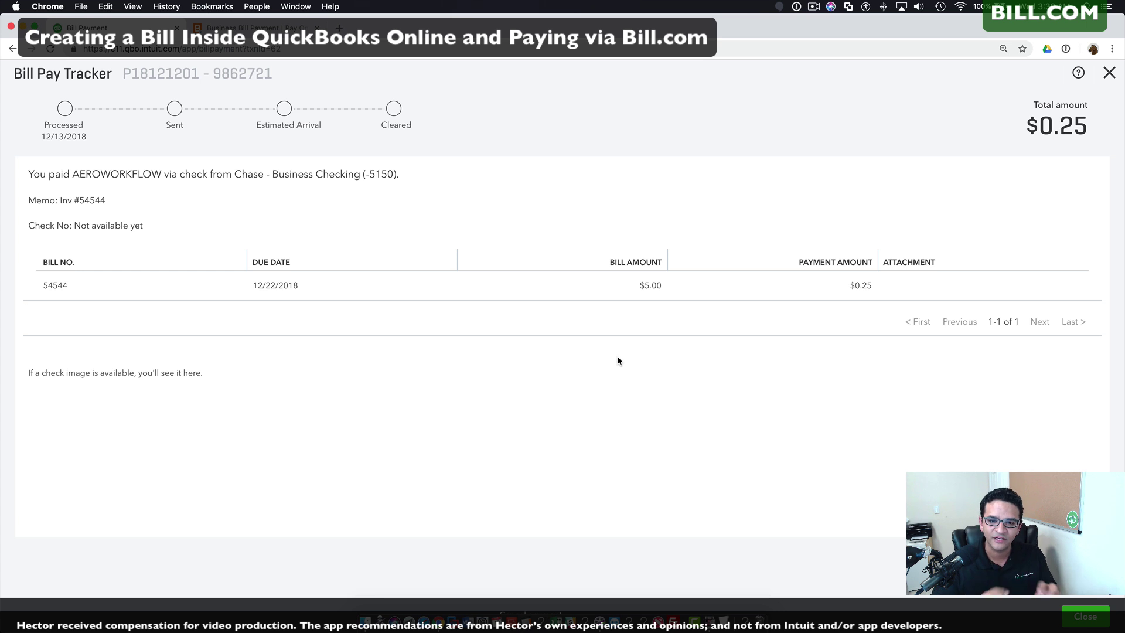
left_click(1085, 617)
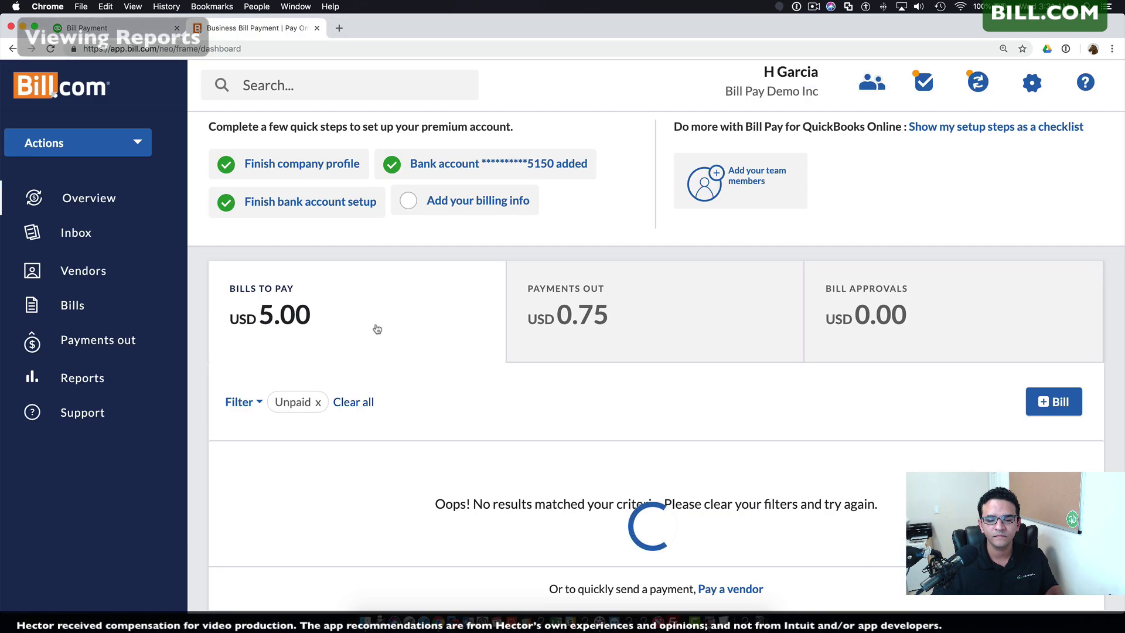
Step: Run the Bill Payments payables report, showing two payments totalling -2.25
left_click(82, 378)
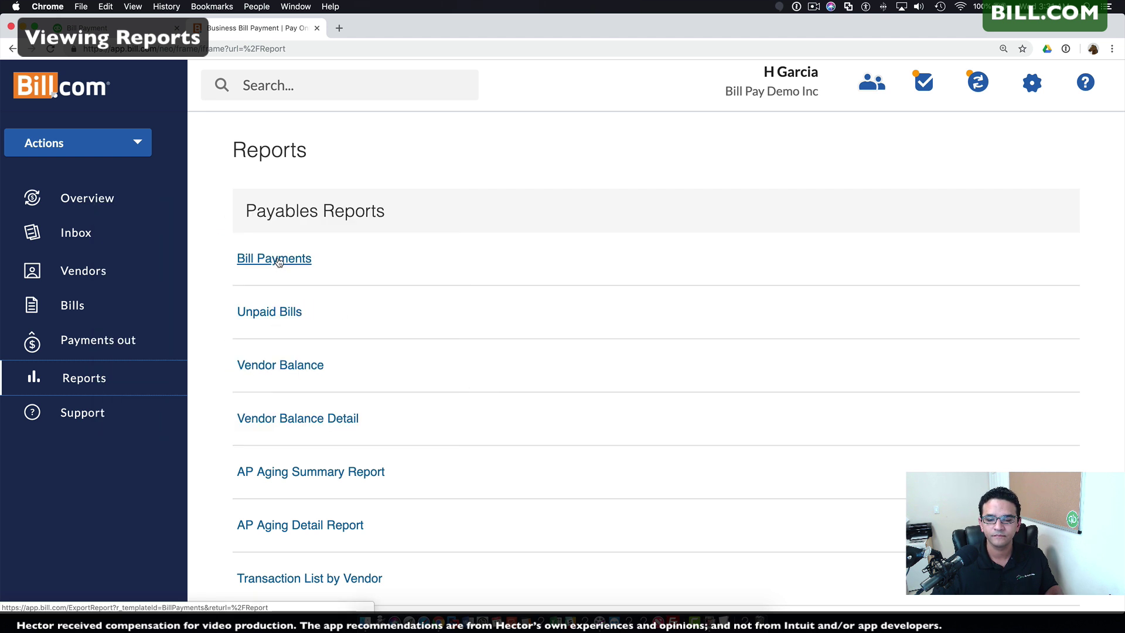
left_click(279, 259)
left_click(288, 397)
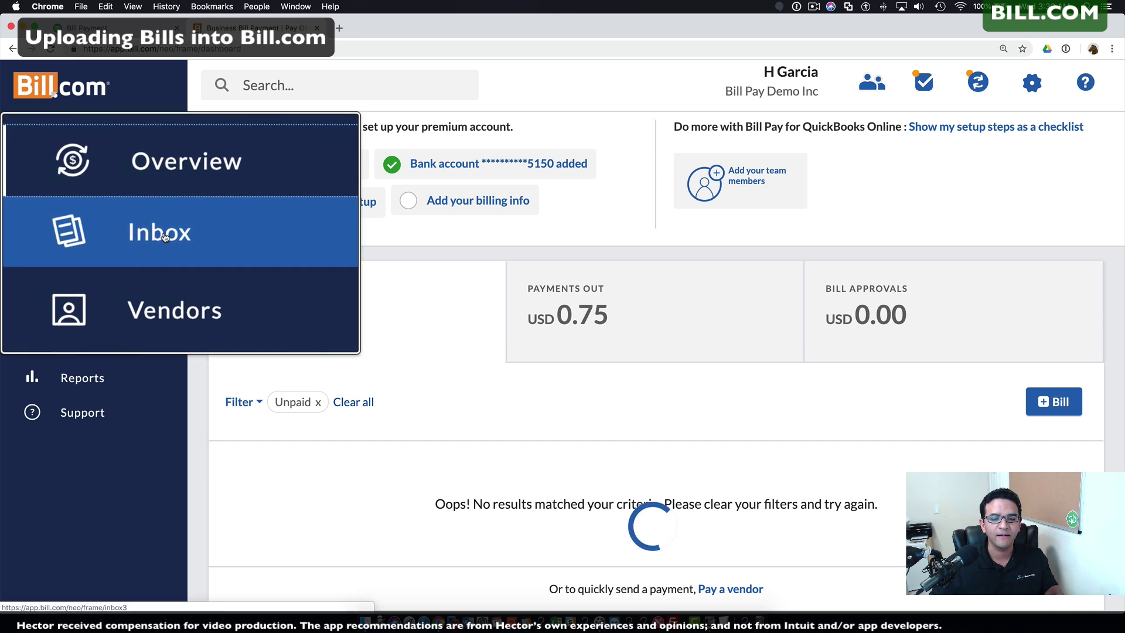
Step: Upload receipt.pdf.pdf from the computer into the Bill.com Inbox
left_click(76, 235)
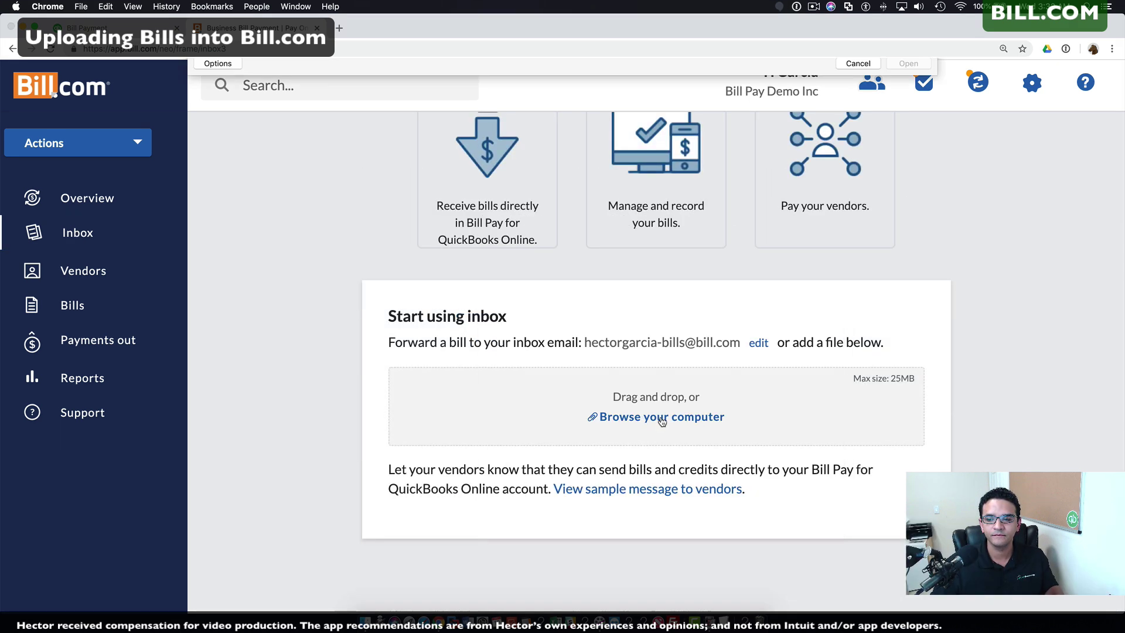
left_click(661, 417)
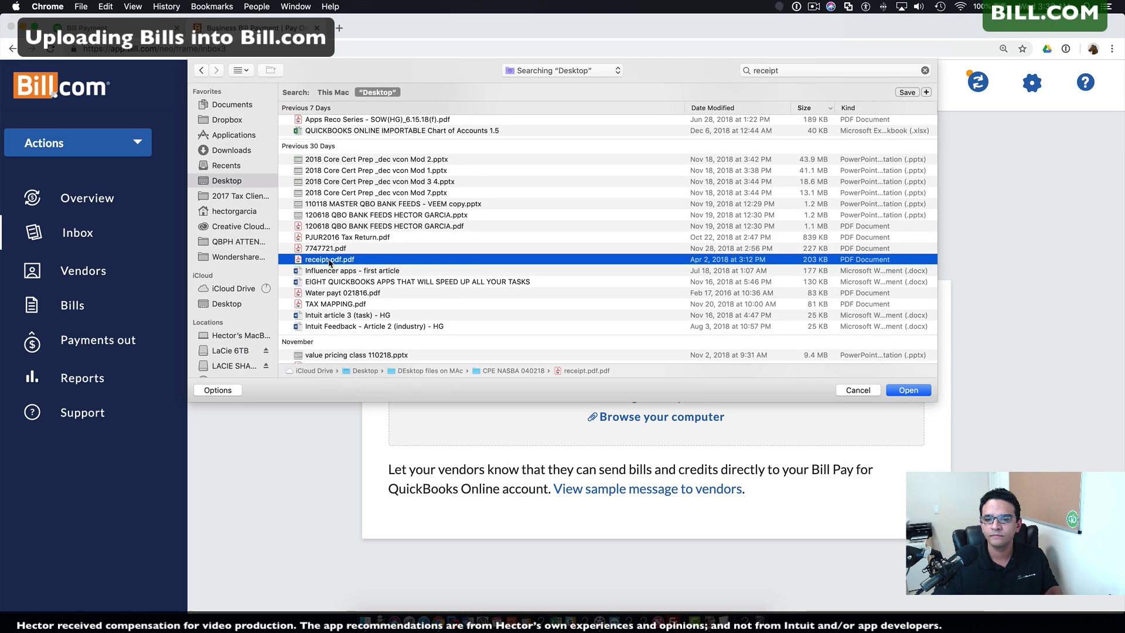
left_click(907, 390)
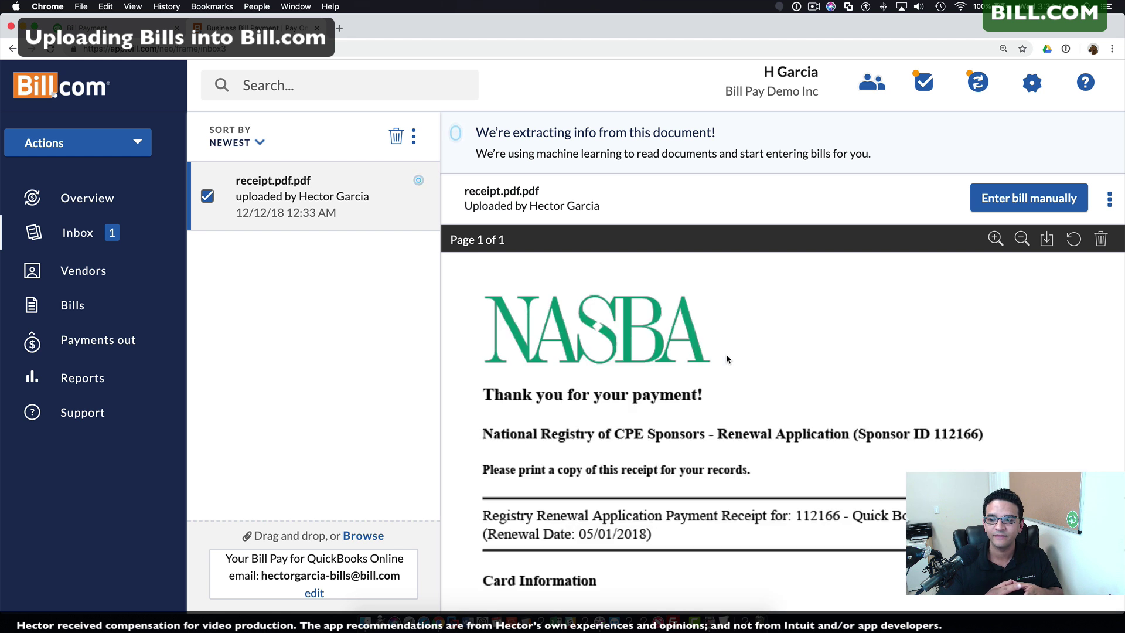
Step: Save the receipt as a Nasba bill: invoice 112166, dated 12/12/18, due upon receipt, USD 795.00
left_click(1032, 199)
type("Nasba")
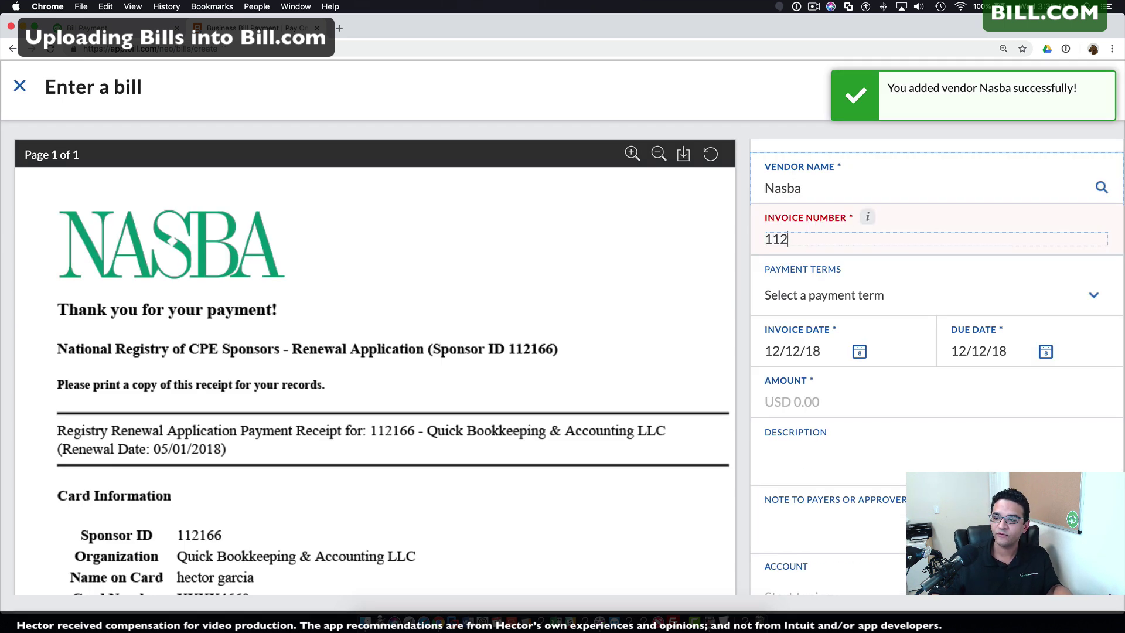
type("112166")
key("Tab")
left_click(858, 352)
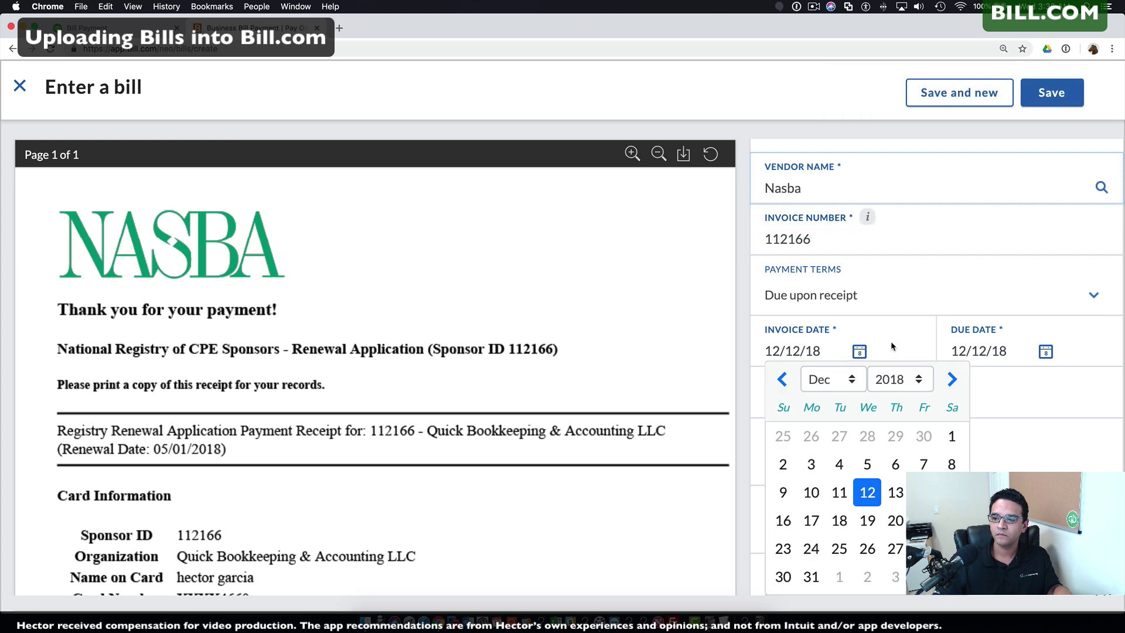
left_click(1046, 351)
left_click(879, 392)
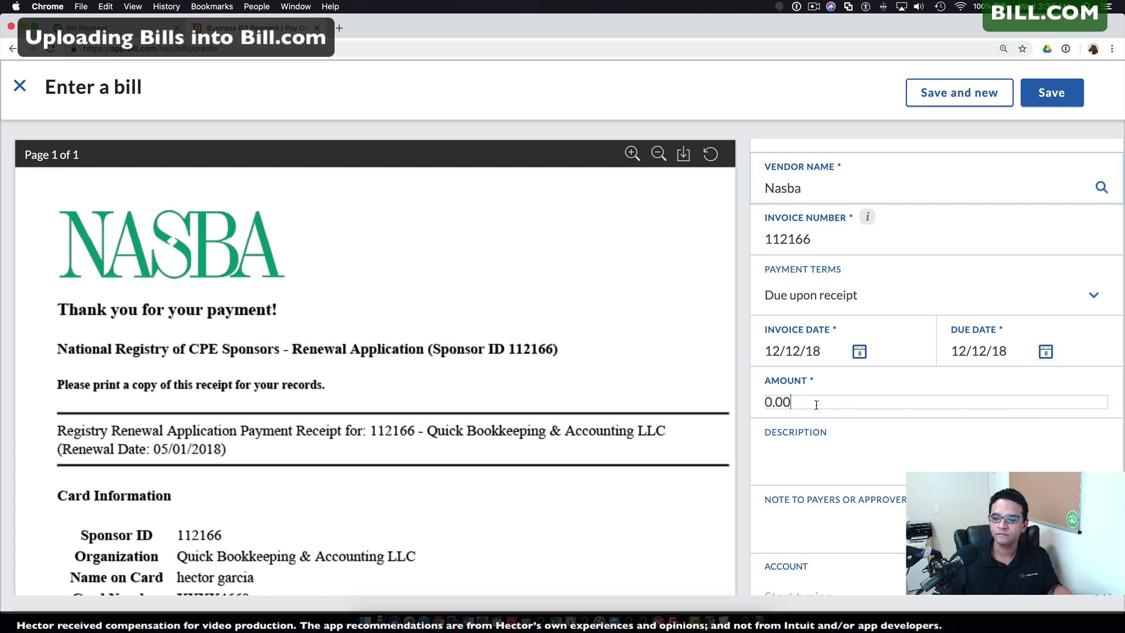
type("795")
scroll(790, 366, "down", 4)
left_click(790, 366)
scroll(791, 366, "up", 5)
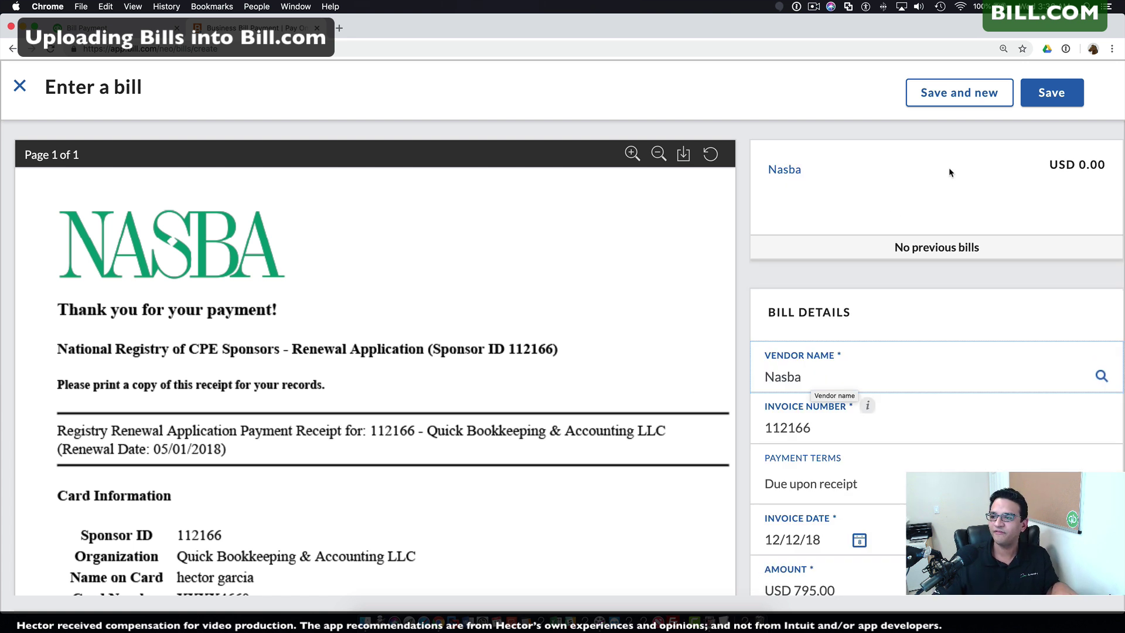
left_click(1057, 99)
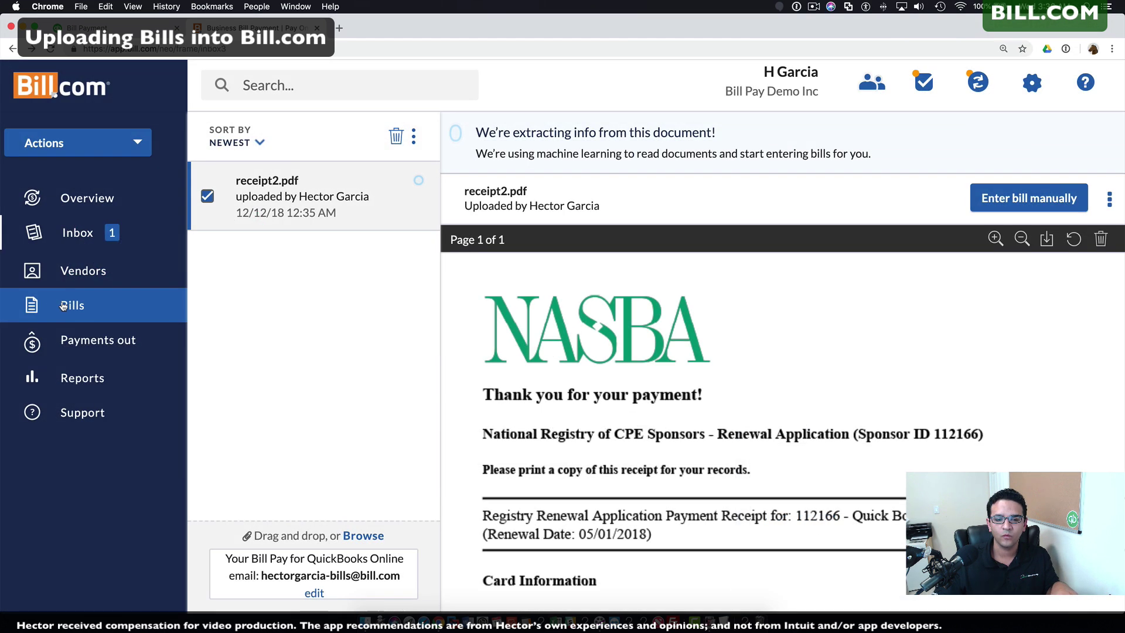
Step: Open Nasba bill 112166 and its Pay Bill form, then close it without paying
left_click(67, 305)
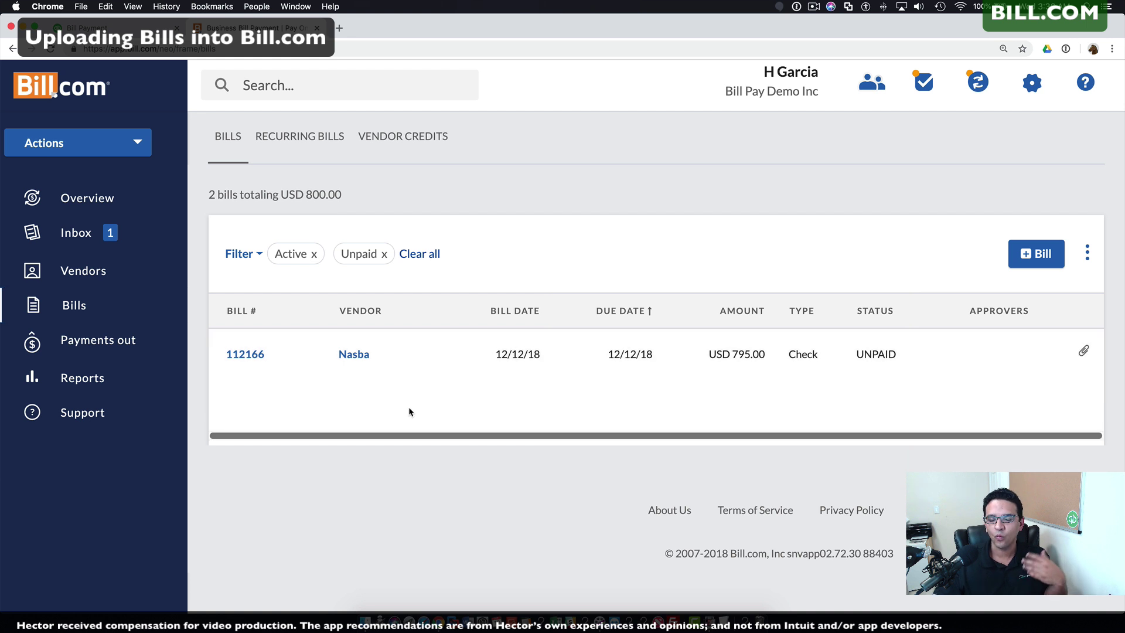
left_click(427, 359)
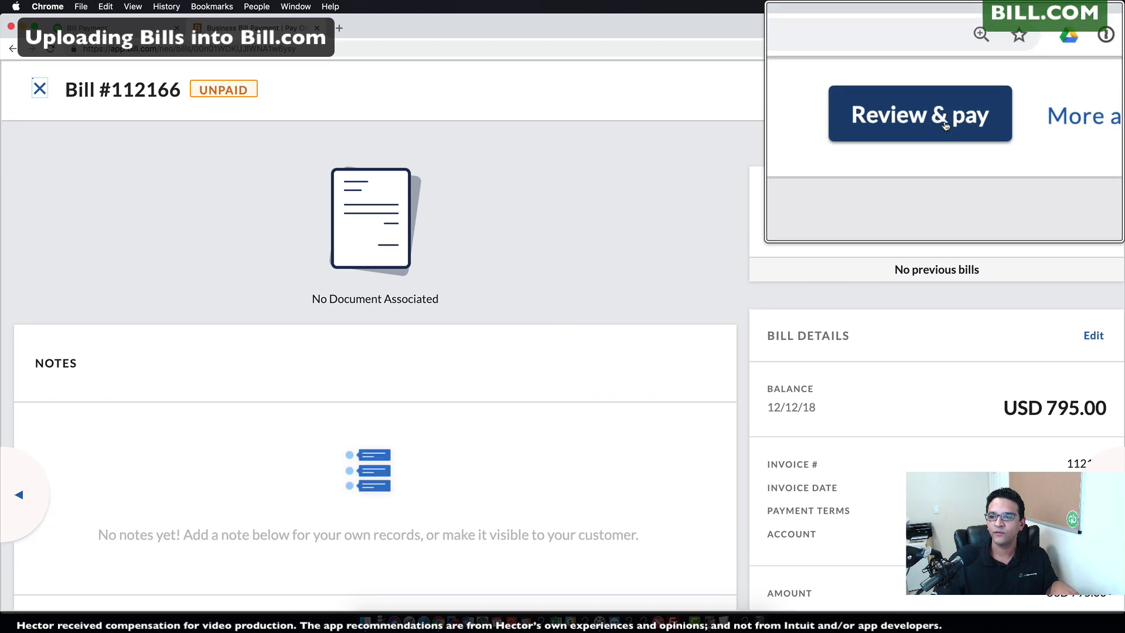
left_click(975, 91)
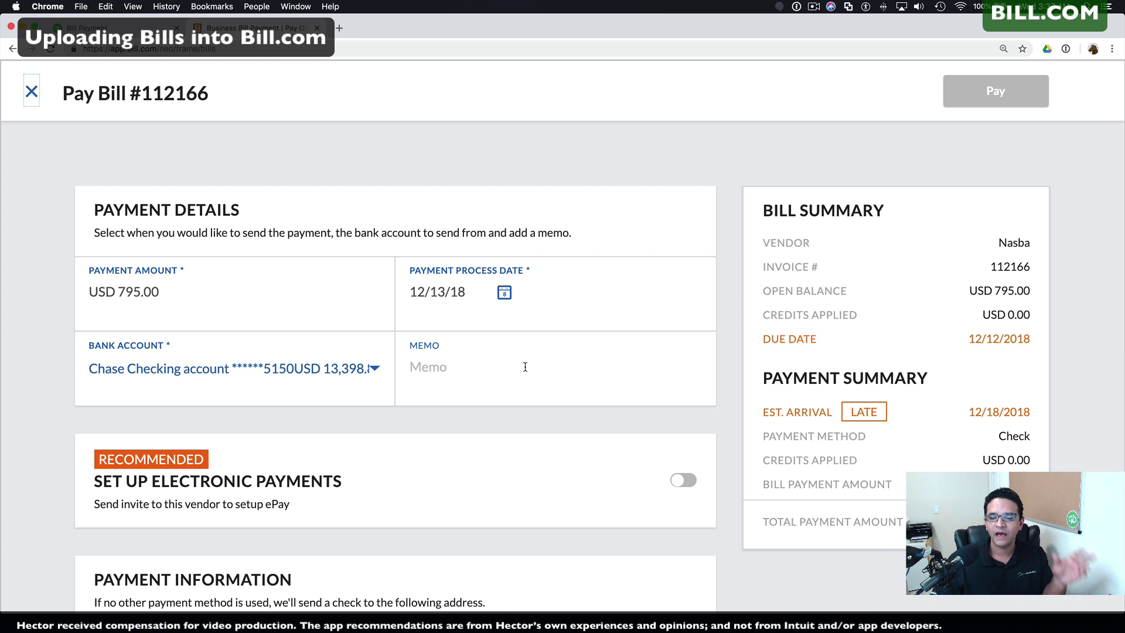
left_click(31, 91)
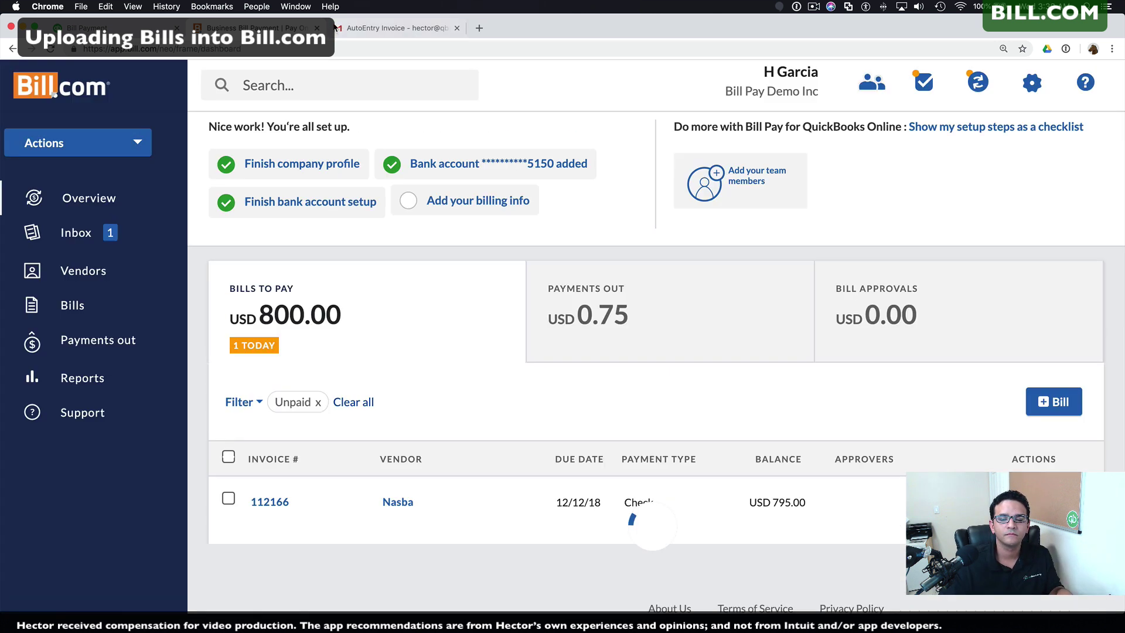
left_click(398, 28)
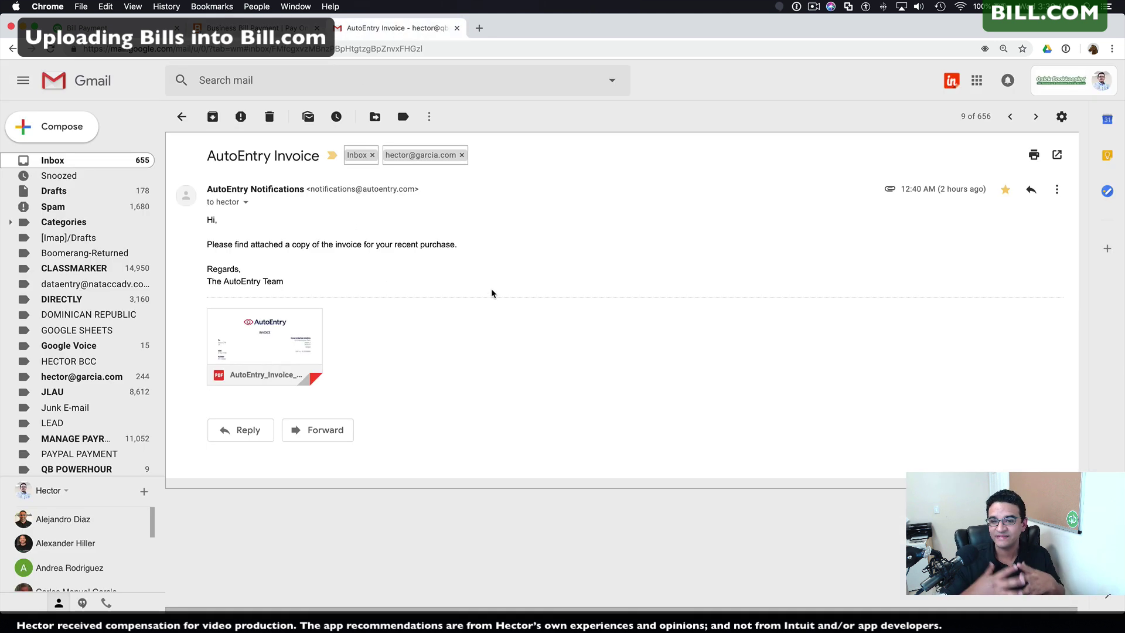
Step: Forward the AutoEntry invoice email to the pasted Bill.com inbox address and send it
left_click(1057, 189)
left_click(873, 229)
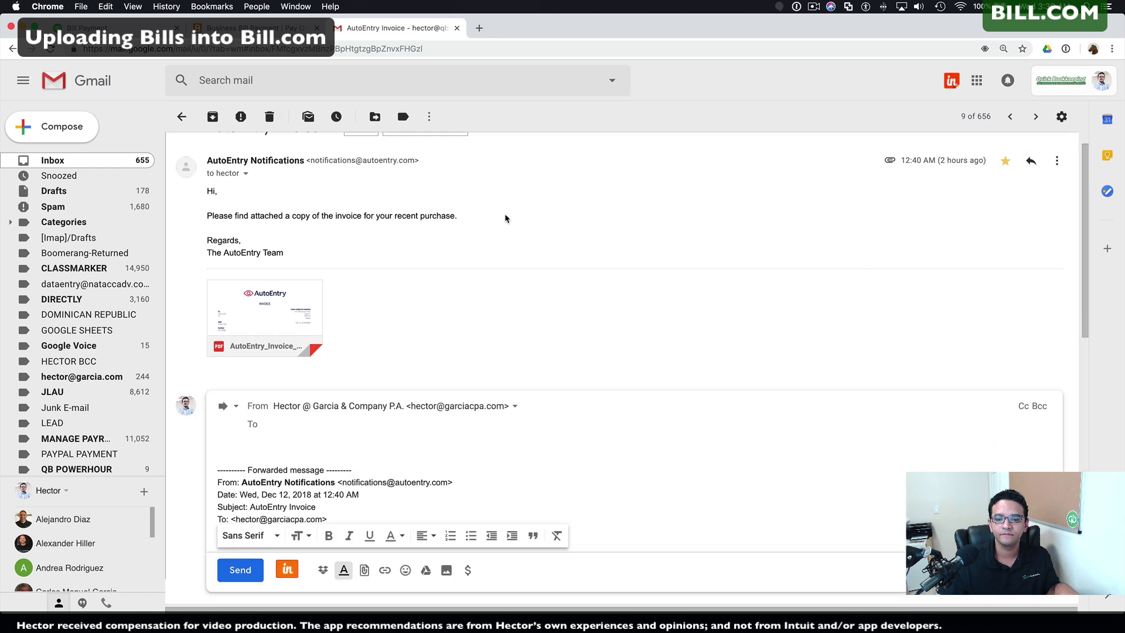
right_click(271, 426)
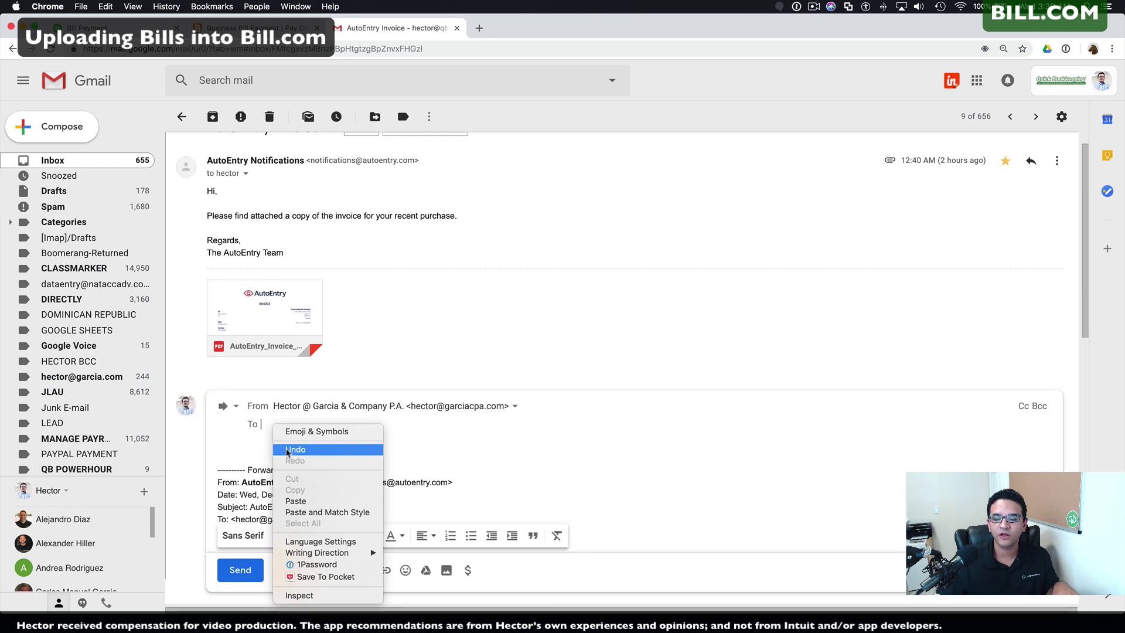
left_click(314, 501)
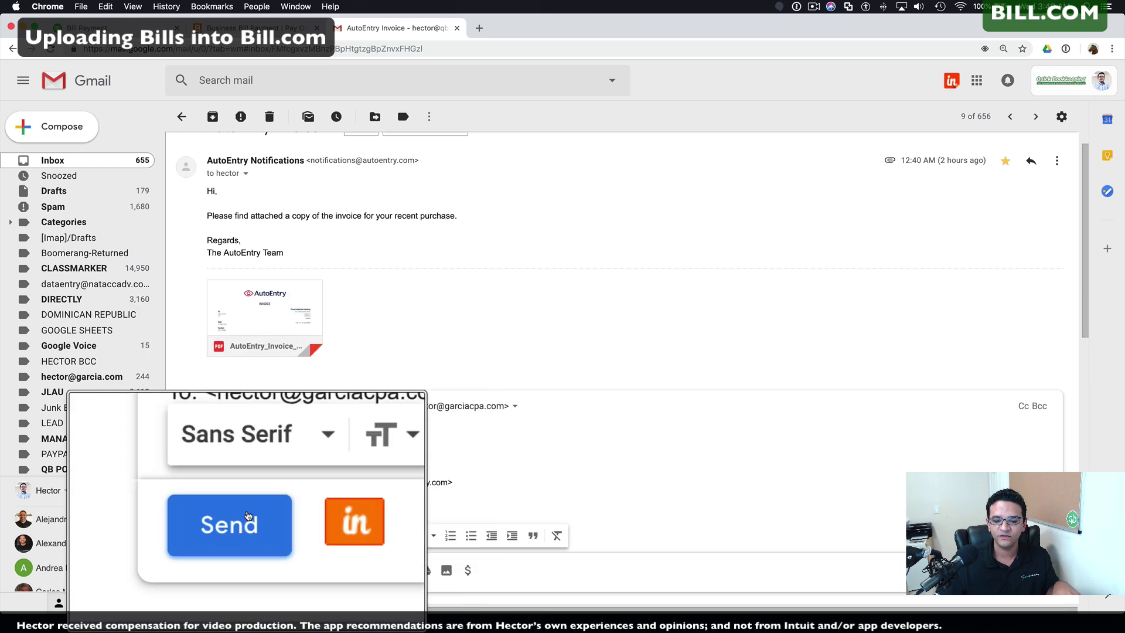
left_click(240, 570)
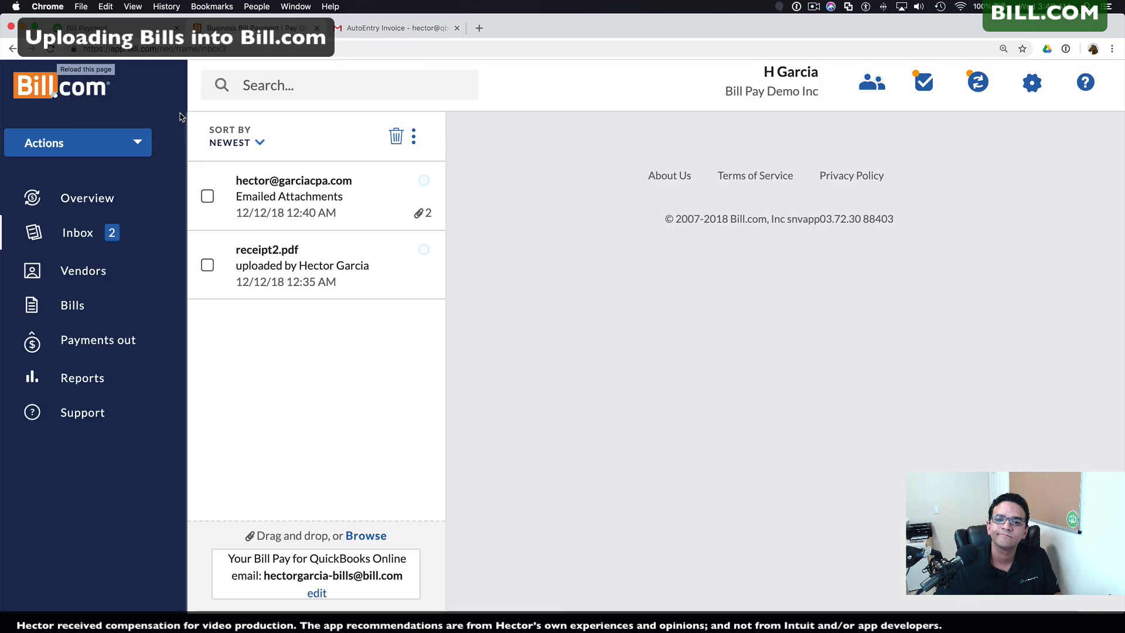
left_click(240, 209)
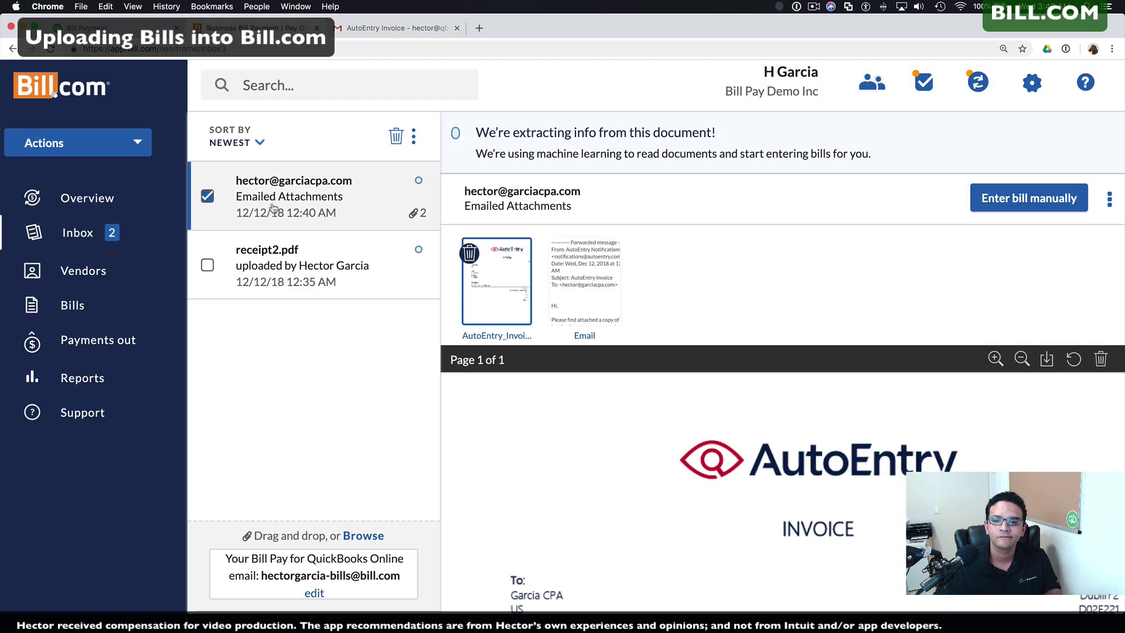
Step: Check the AutoEntry invoice preview in the Inbox, then go back to the Overview page
scroll(726, 358, "down", 5)
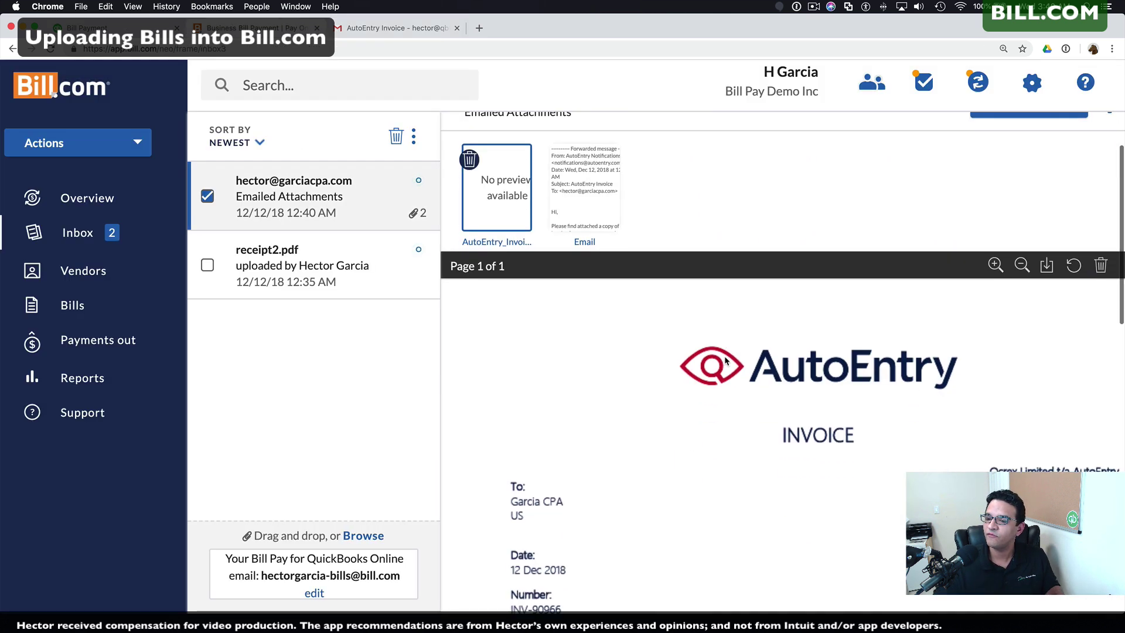
scroll(721, 352, "down", 2)
scroll(722, 354, "up", 10)
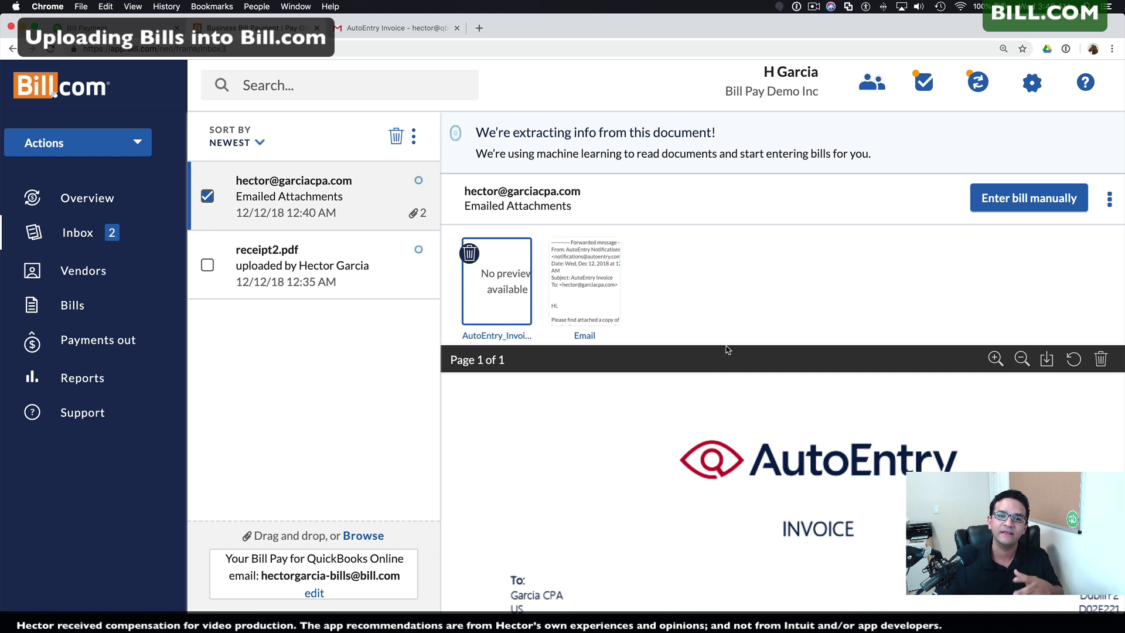
left_click(134, 203)
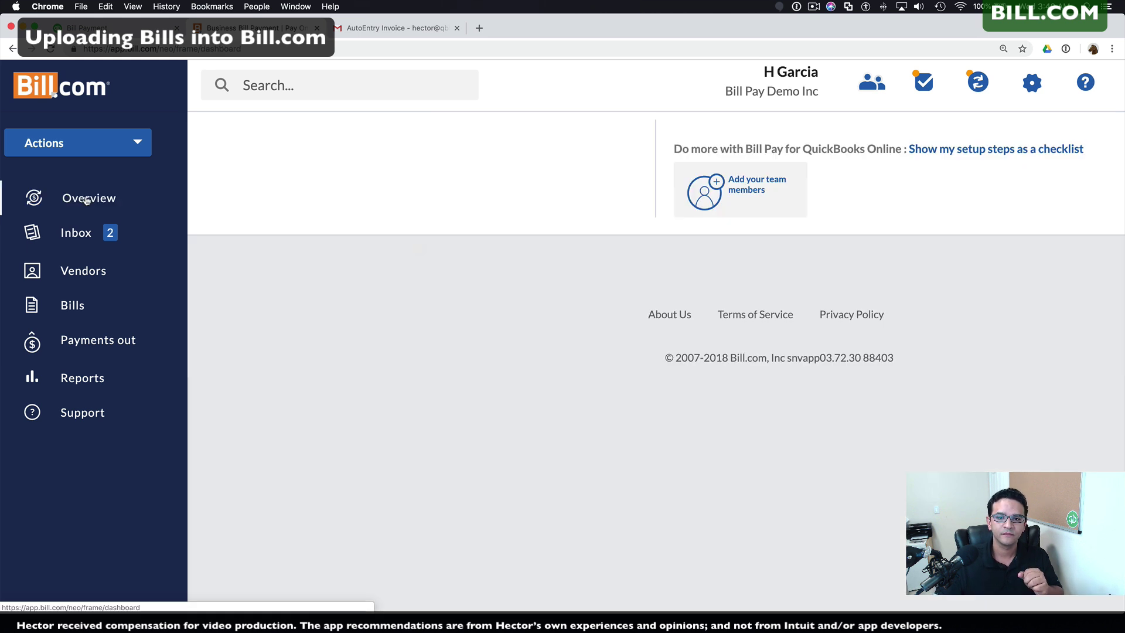